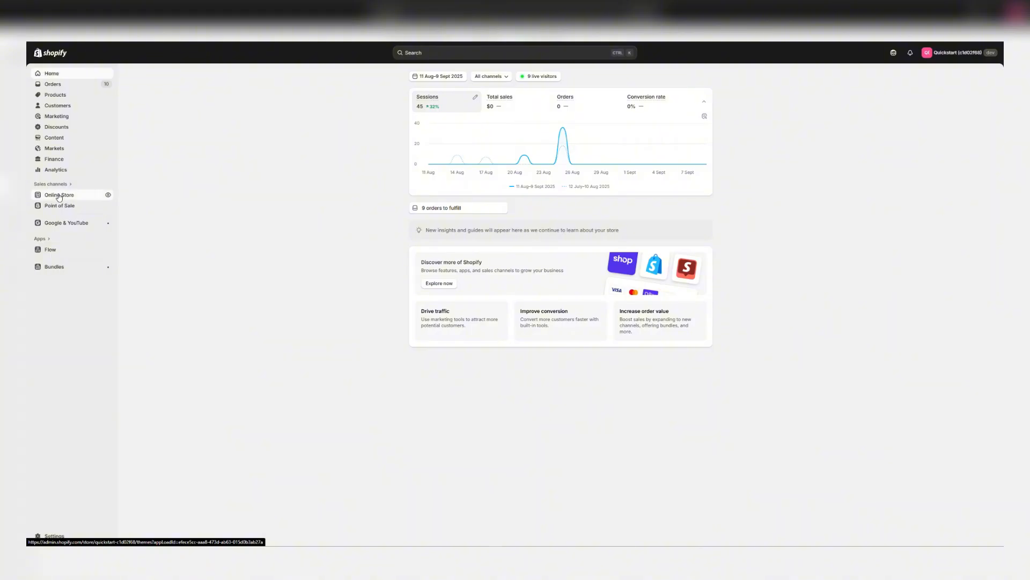
# Step: Go to the Shopify Theme Store from the online store's theme import options and list all available themes
pyautogui.click(59, 195)
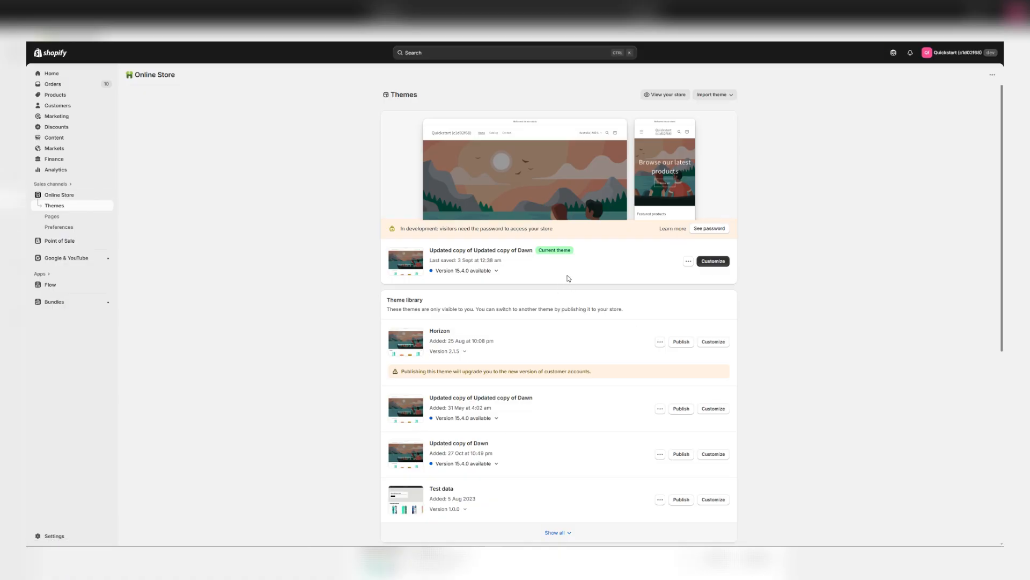
pyautogui.click(729, 97)
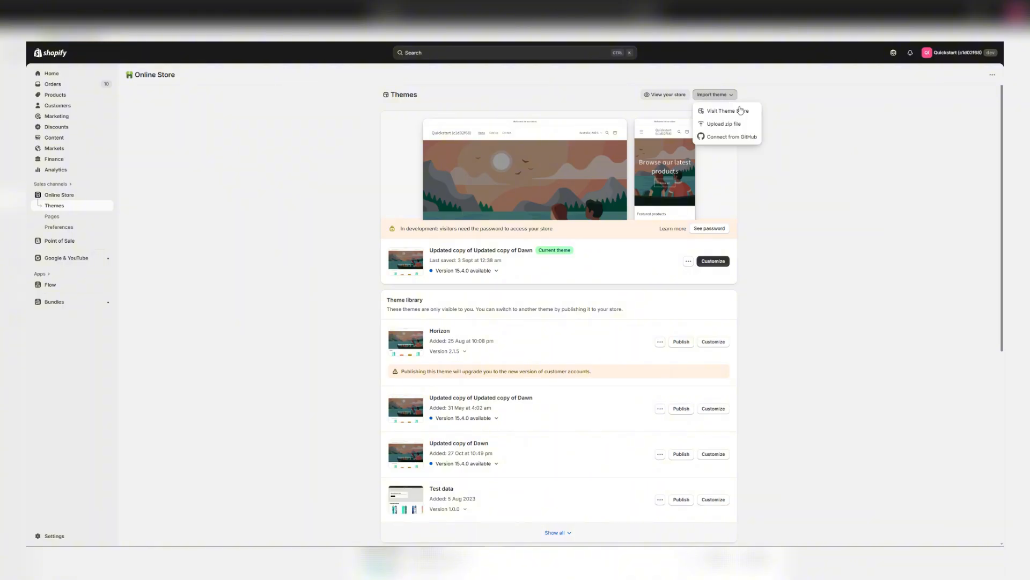
pyautogui.click(736, 96)
pyautogui.click(725, 96)
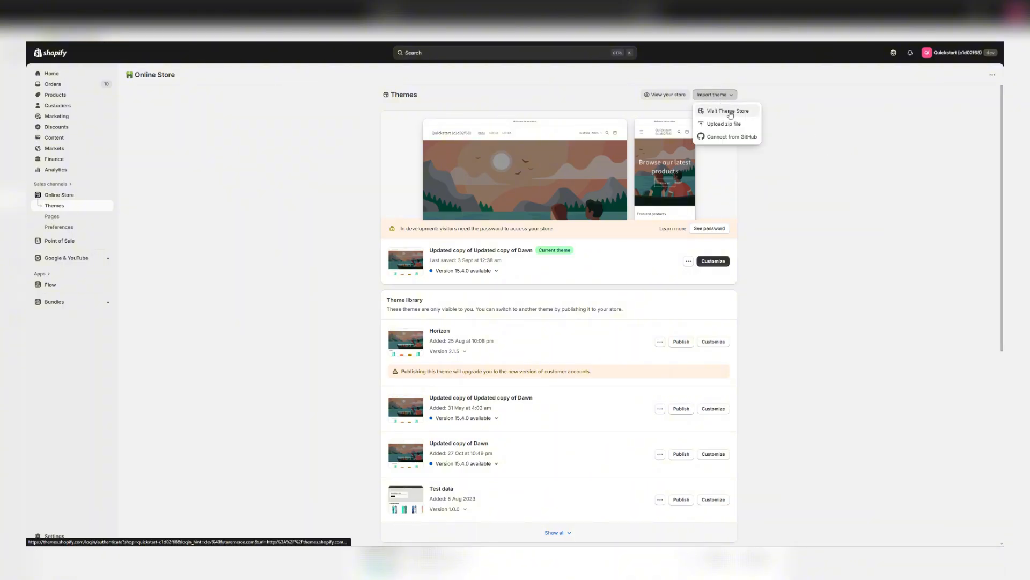
pyautogui.click(729, 111)
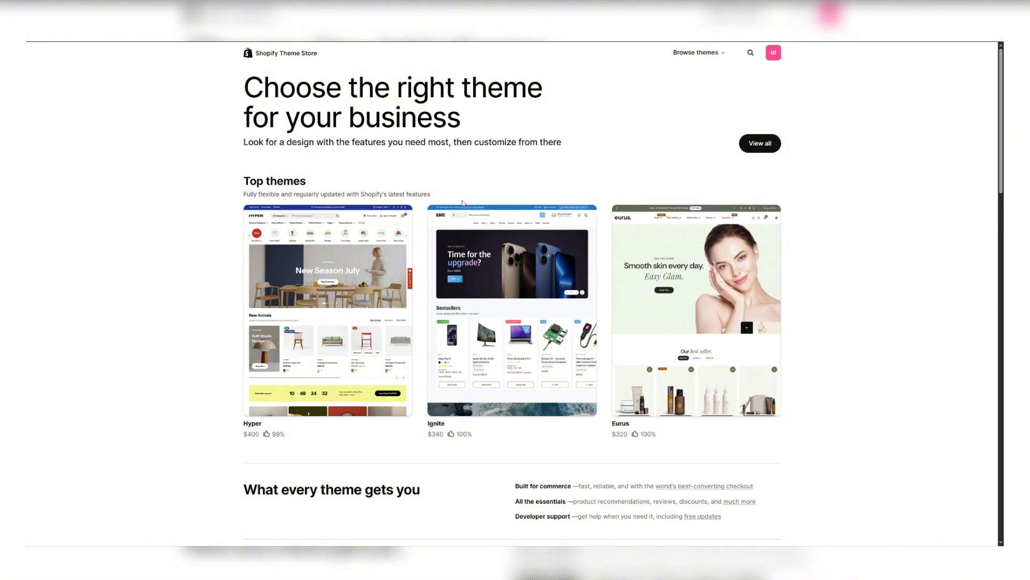
pyautogui.click(758, 144)
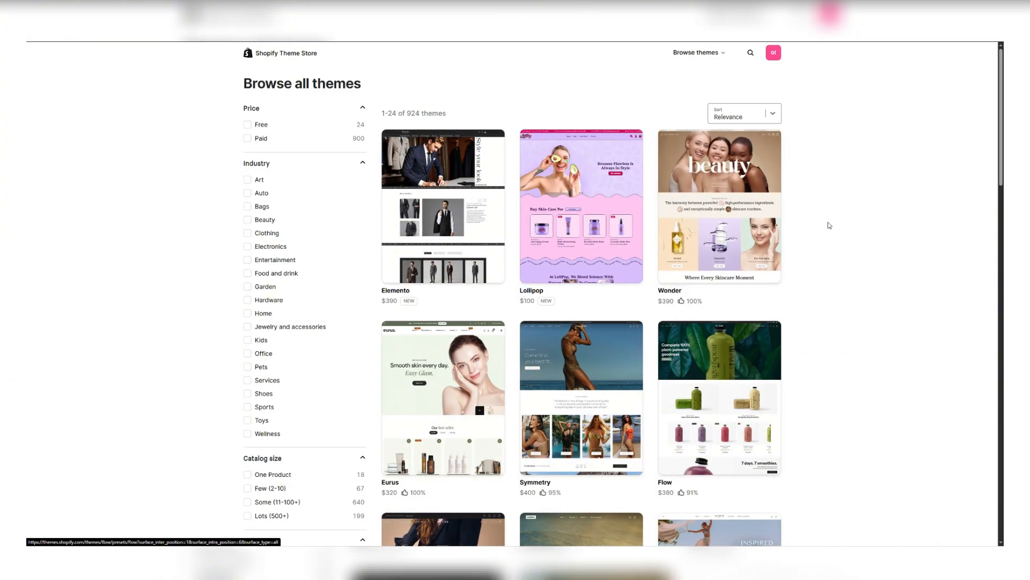
# Step: Look through the theme filters, limit the list to Free themes, and browse the matching themes
pyautogui.scroll(-5, 267, 264)
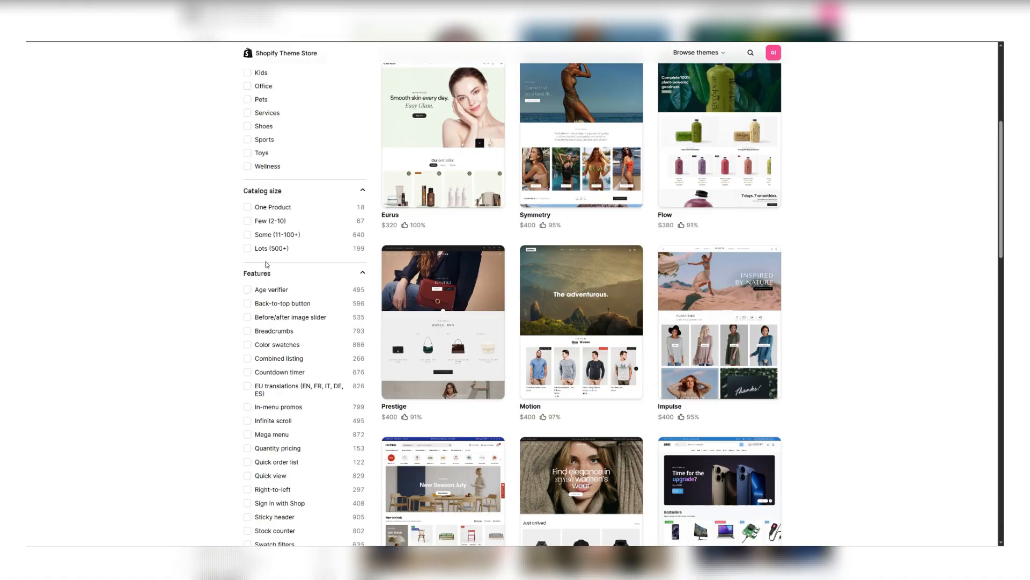
pyautogui.scroll(-4, 277, 206)
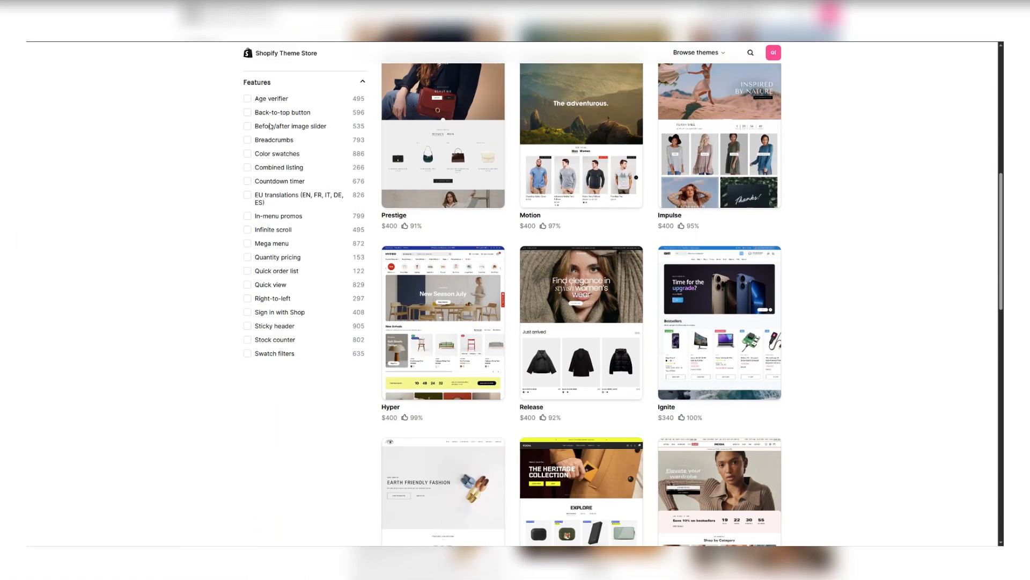
pyautogui.scroll(9, 215, 387)
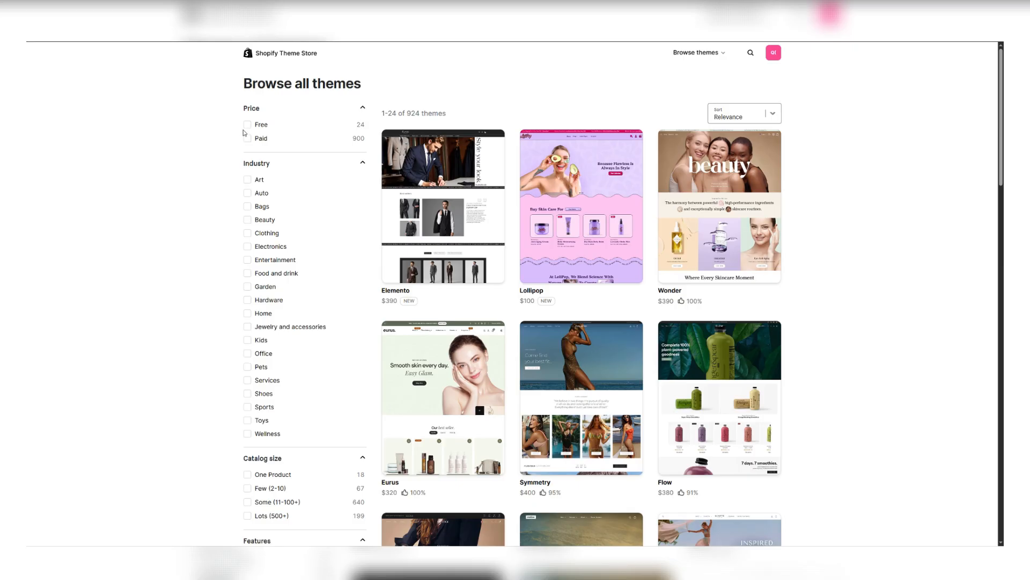
pyautogui.scroll(-10, 842, 380)
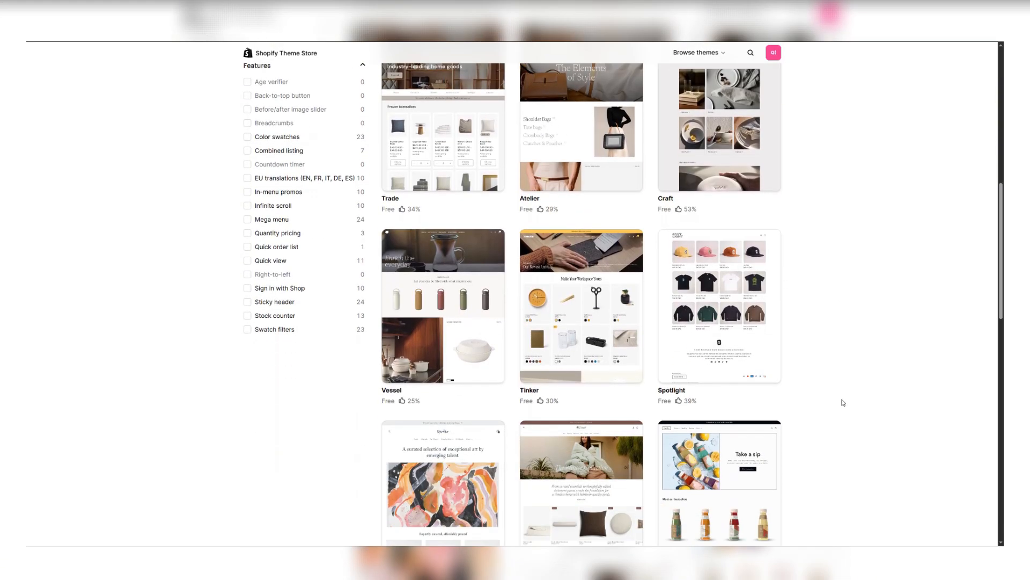
pyautogui.scroll(3, 843, 403)
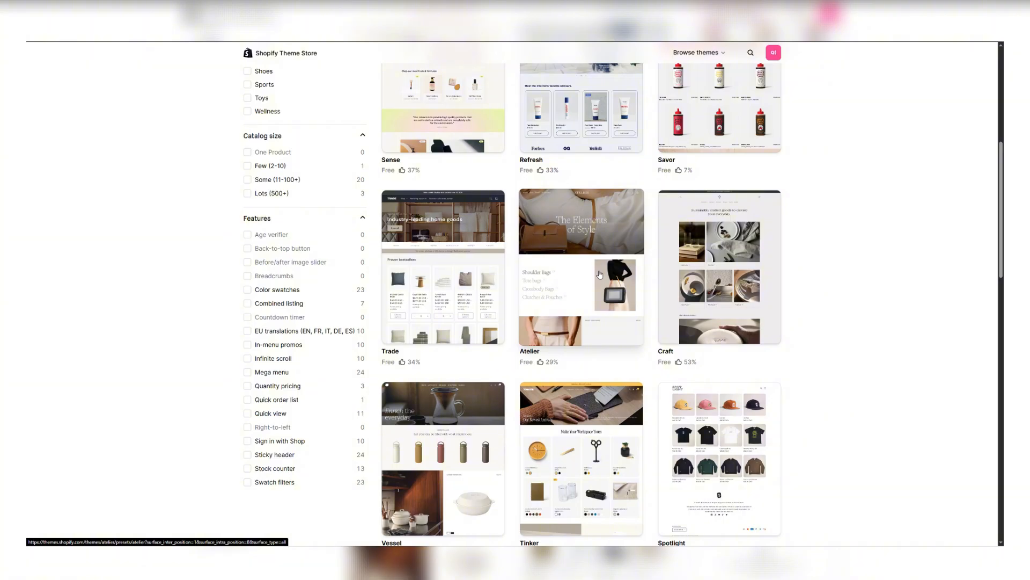
# Step: Open the free Atelier theme's page and review its overview, features and reviews
pyautogui.click(600, 275)
pyautogui.scroll(-7, 538, 267)
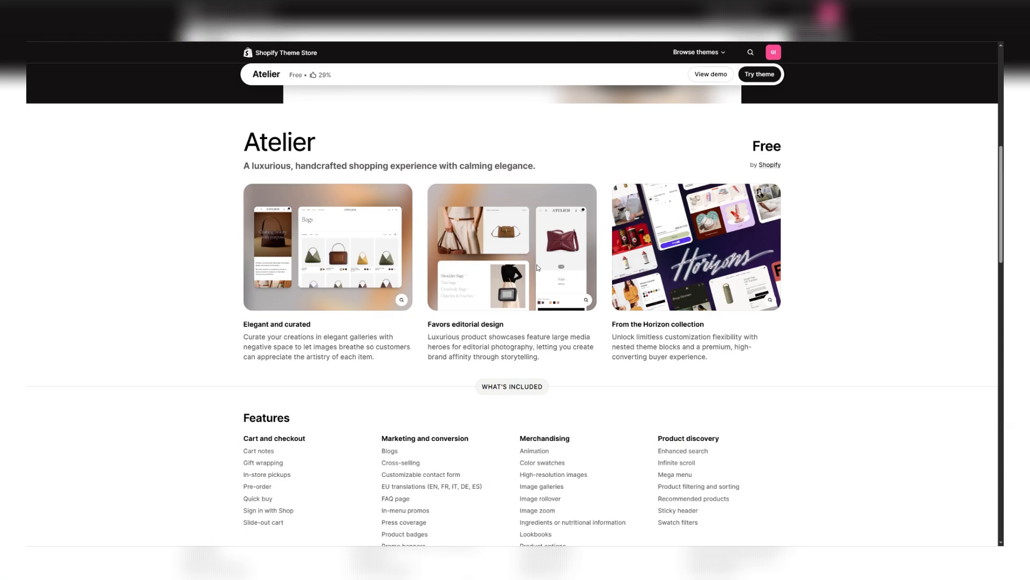
pyautogui.scroll(-4, 537, 267)
pyautogui.scroll(3, 569, 236)
pyautogui.scroll(-5, 599, 208)
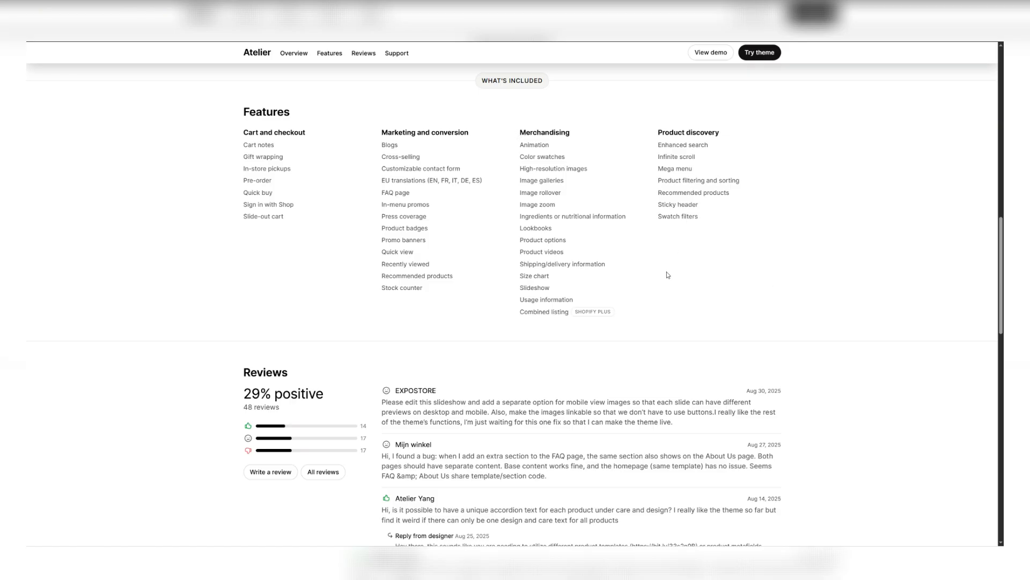
pyautogui.scroll(-4, 667, 276)
pyautogui.scroll(-1, 258, 196)
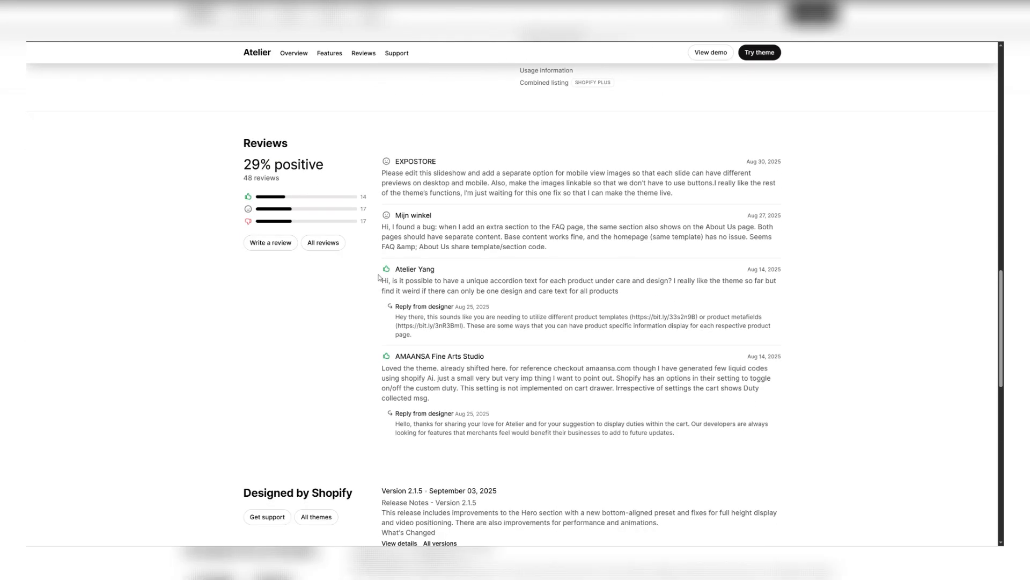
pyautogui.scroll(15, 454, 256)
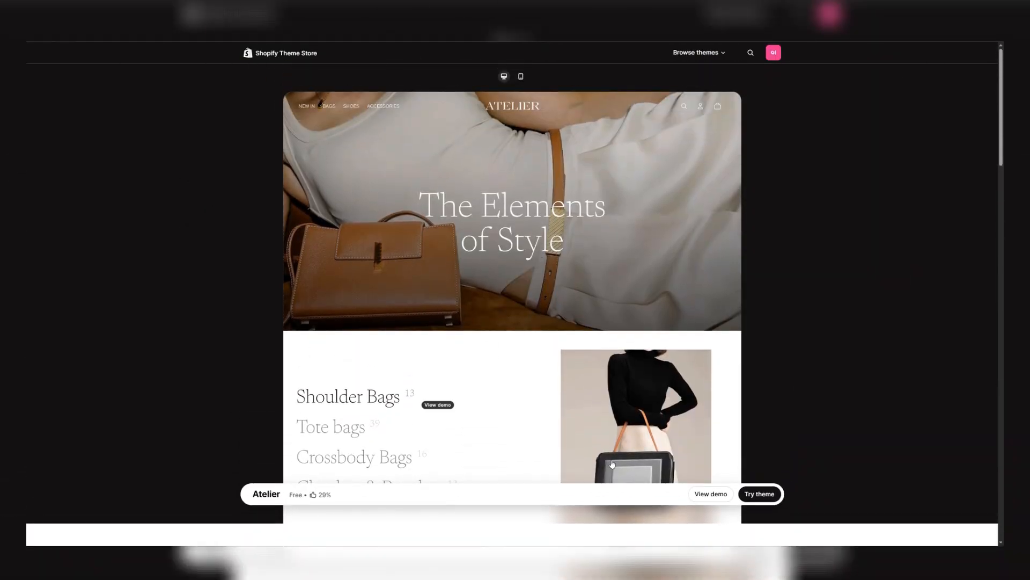
# Step: Preview the Atelier demo store, including the home page and the Flex Bag product page, and return to its home page
pyautogui.click(710, 494)
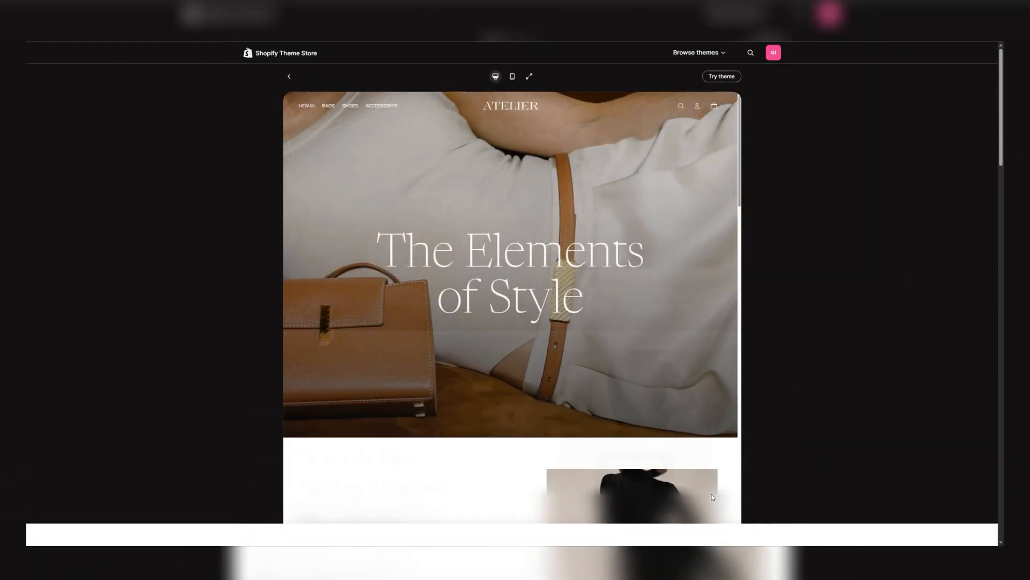
pyautogui.scroll(-5, 531, 308)
pyautogui.scroll(-15, 532, 307)
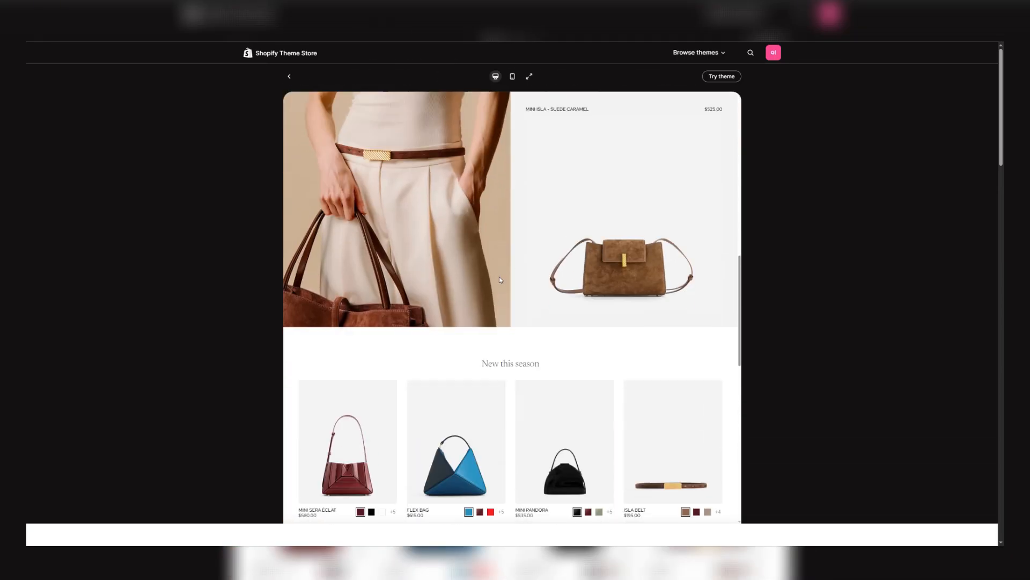
pyautogui.scroll(5, 509, 361)
pyautogui.scroll(3, 509, 360)
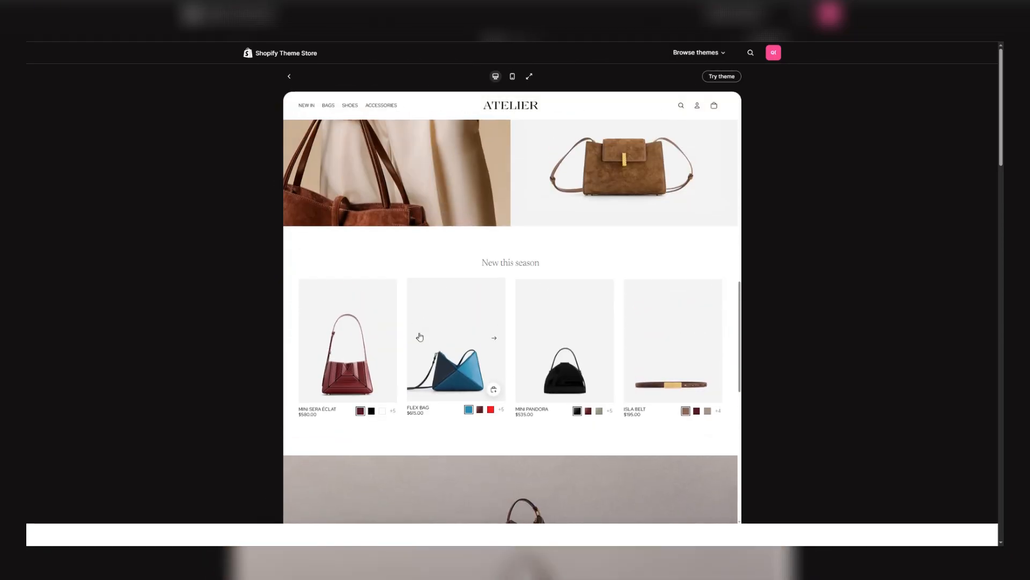
pyautogui.click(451, 339)
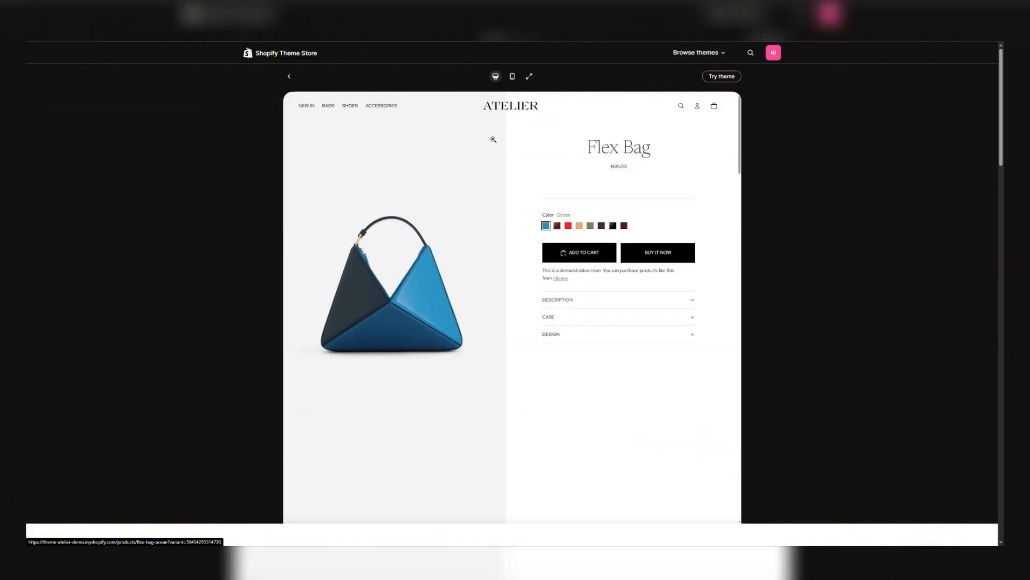
pyautogui.click(516, 110)
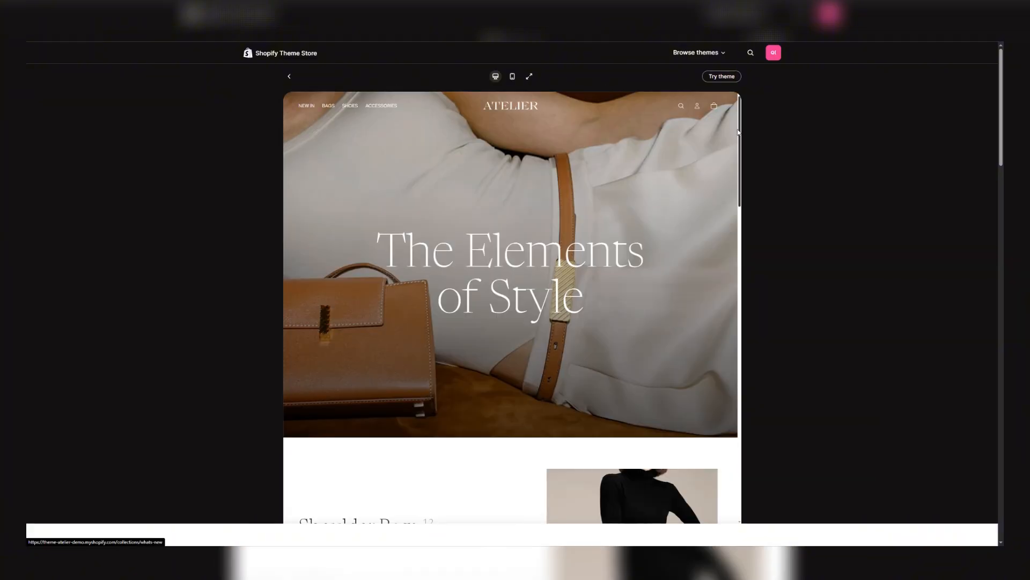
# Step: Add the Atelier theme to the store's theme library and open it in the theme editor
pyautogui.click(720, 76)
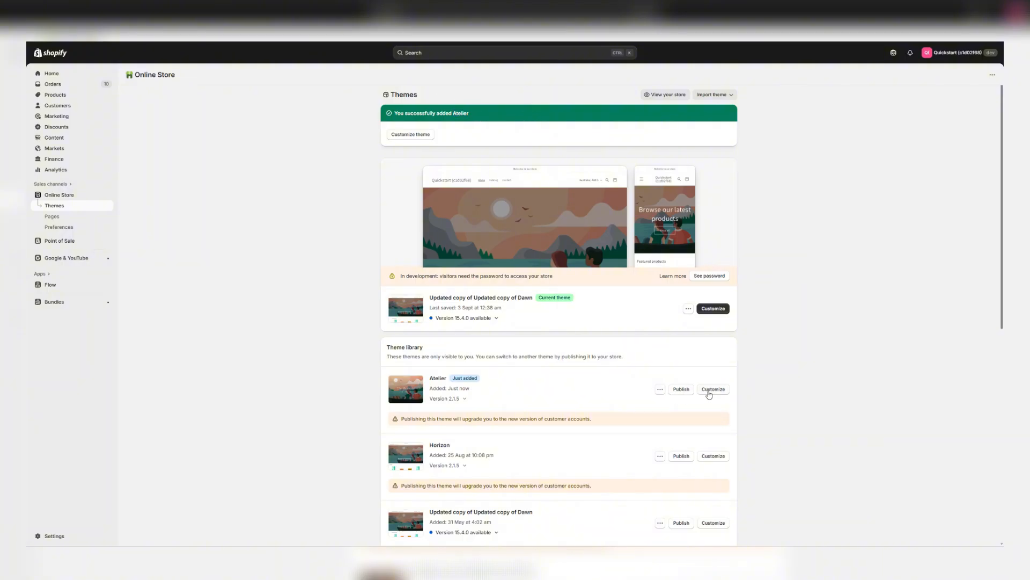
pyautogui.click(420, 140)
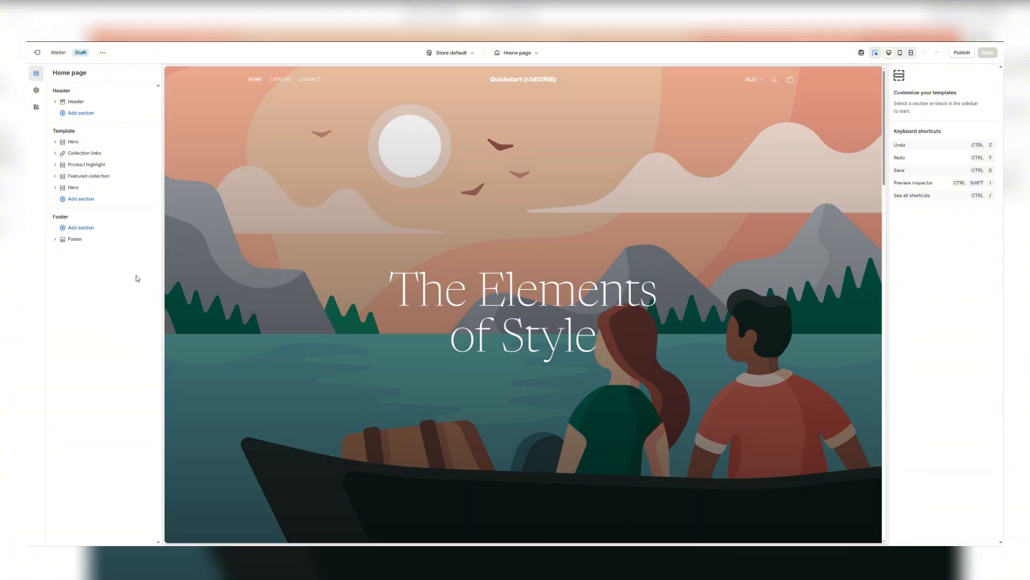
# Step: Review the Logo and favicon, Colors and Typography groups in Atelier's theme settings
pyautogui.click(37, 91)
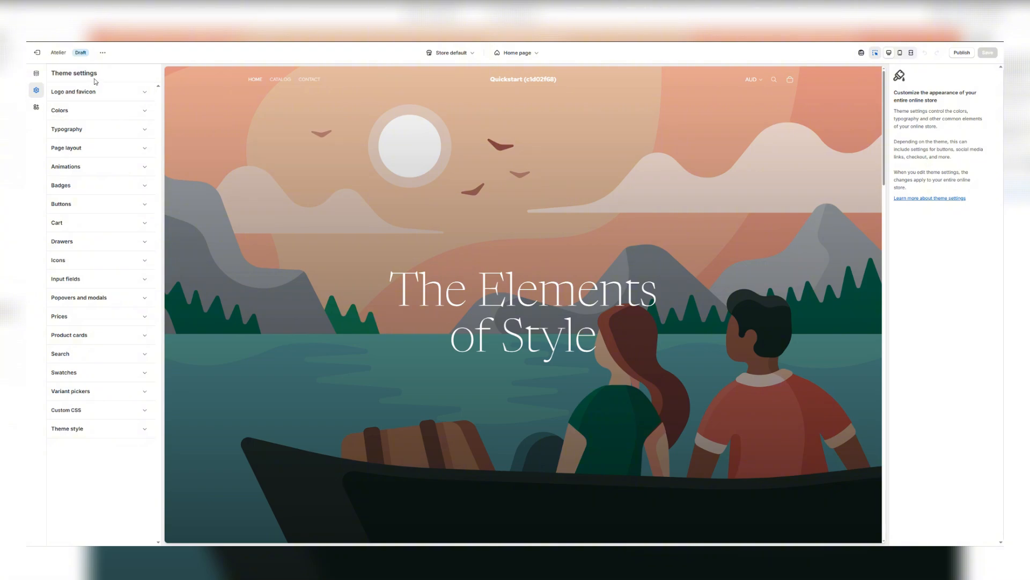
pyautogui.click(110, 92)
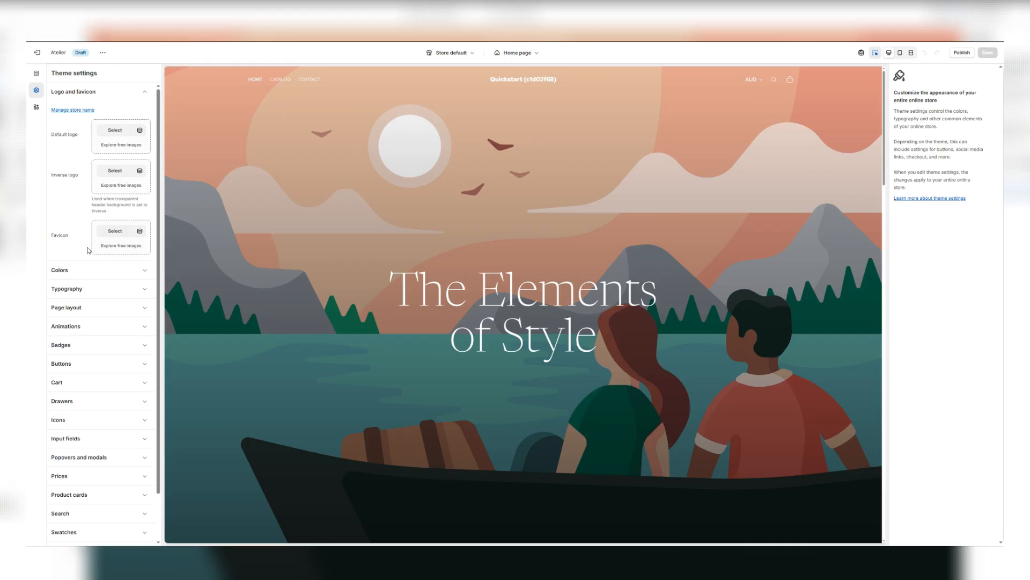
pyautogui.click(112, 92)
pyautogui.click(94, 111)
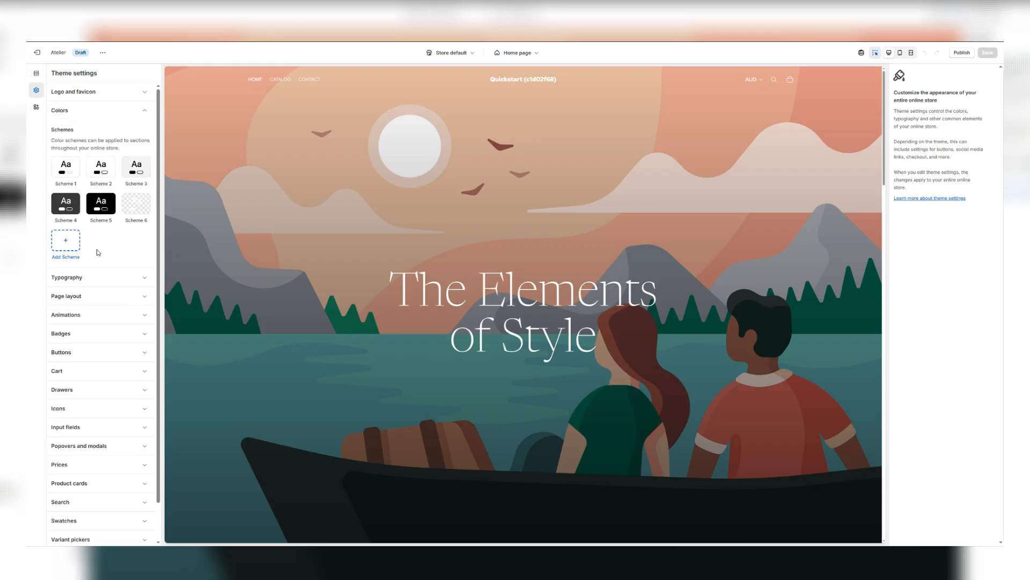
pyautogui.click(95, 114)
pyautogui.click(85, 130)
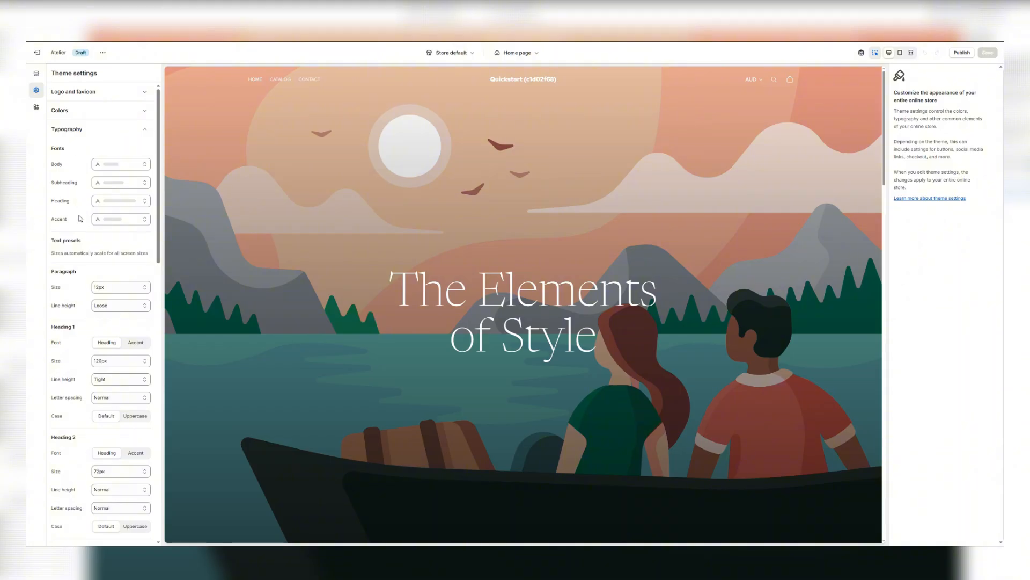
pyautogui.scroll(-10, 86, 236)
pyautogui.scroll(-1, 95, 242)
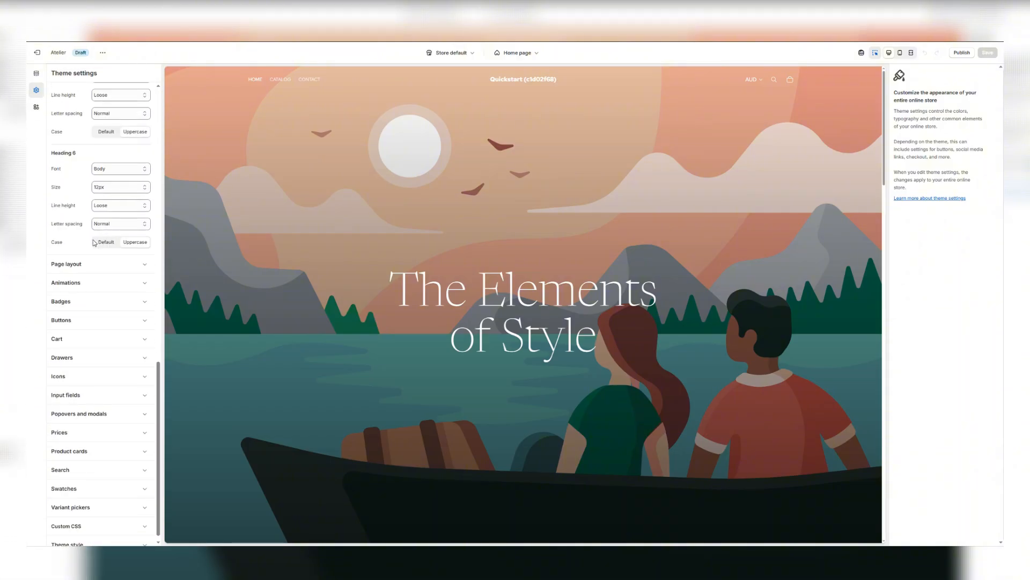
pyautogui.scroll(12, 94, 243)
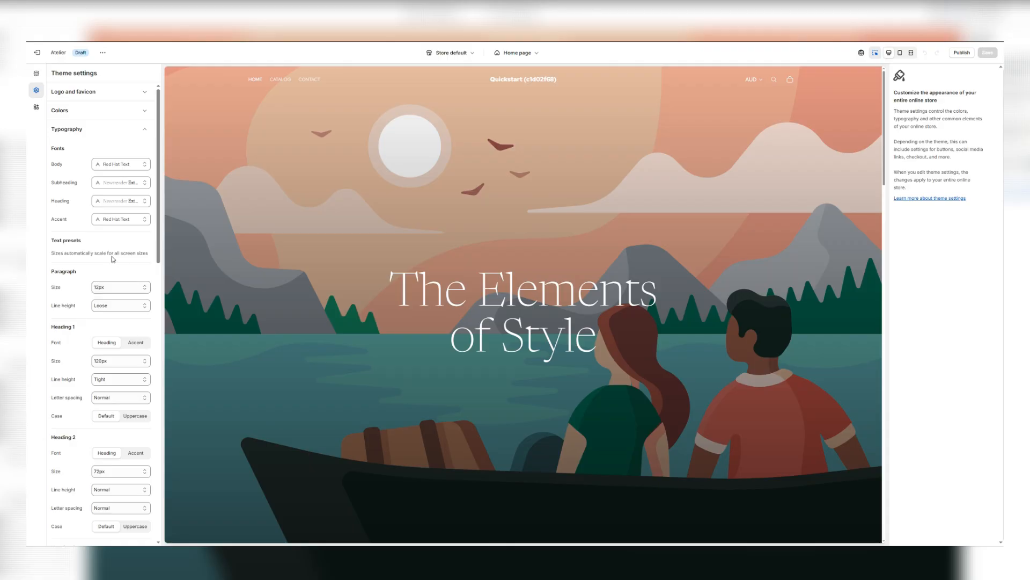
# Step: Return to the home page sections and look through the templates available for editing, including Products and Pages
pyautogui.click(36, 73)
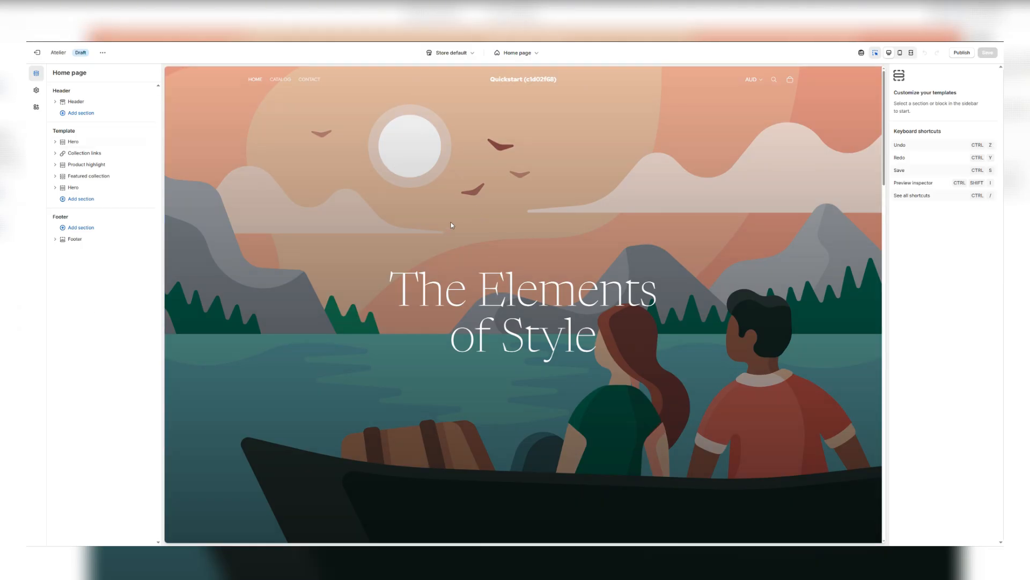
pyautogui.click(522, 56)
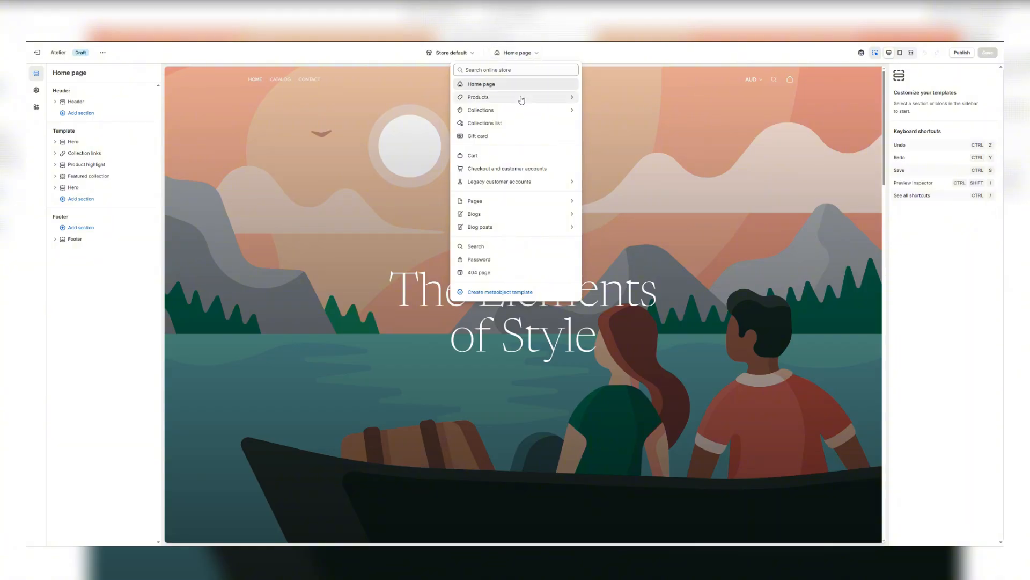
pyautogui.click(519, 98)
pyautogui.click(460, 90)
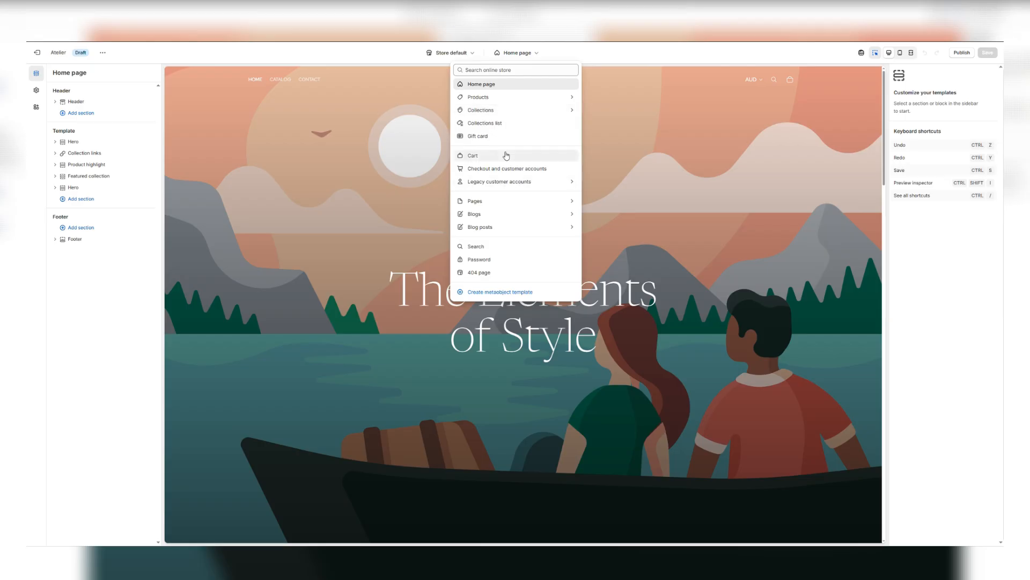
pyautogui.click(501, 202)
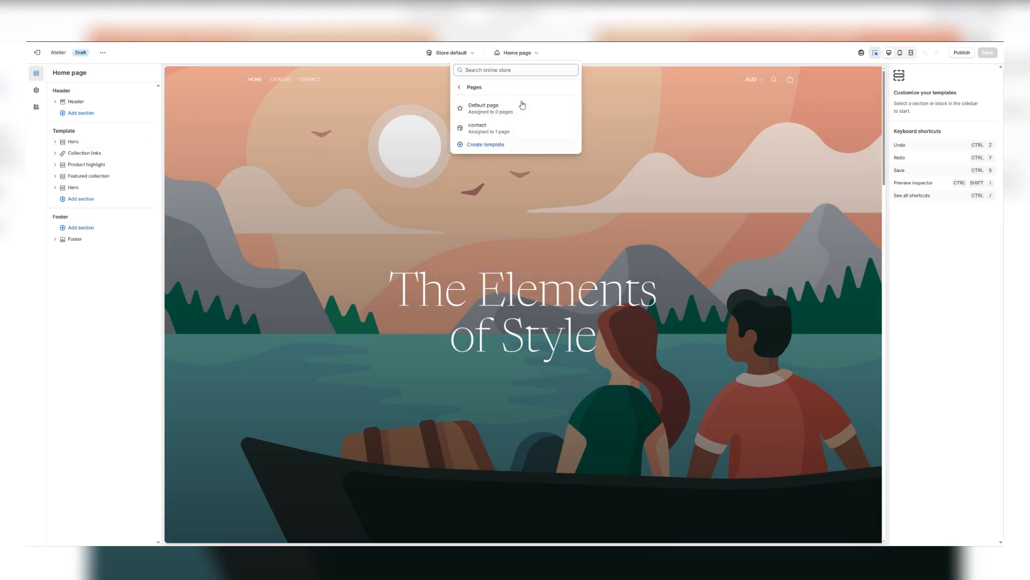
pyautogui.click(461, 87)
pyautogui.click(537, 53)
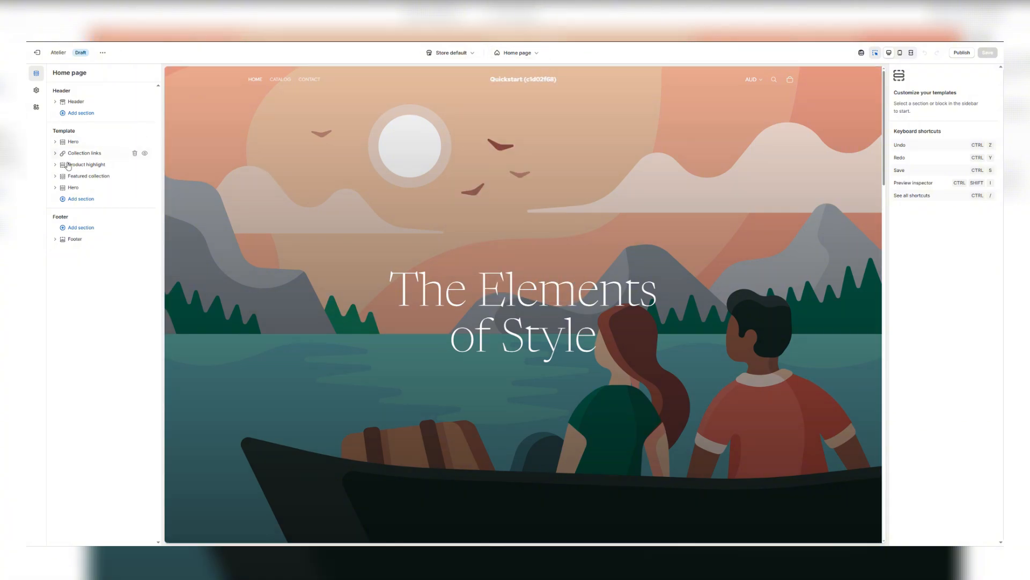
# Step: Open the home page's first Hero section and try Video as its first media type
pyautogui.click(87, 143)
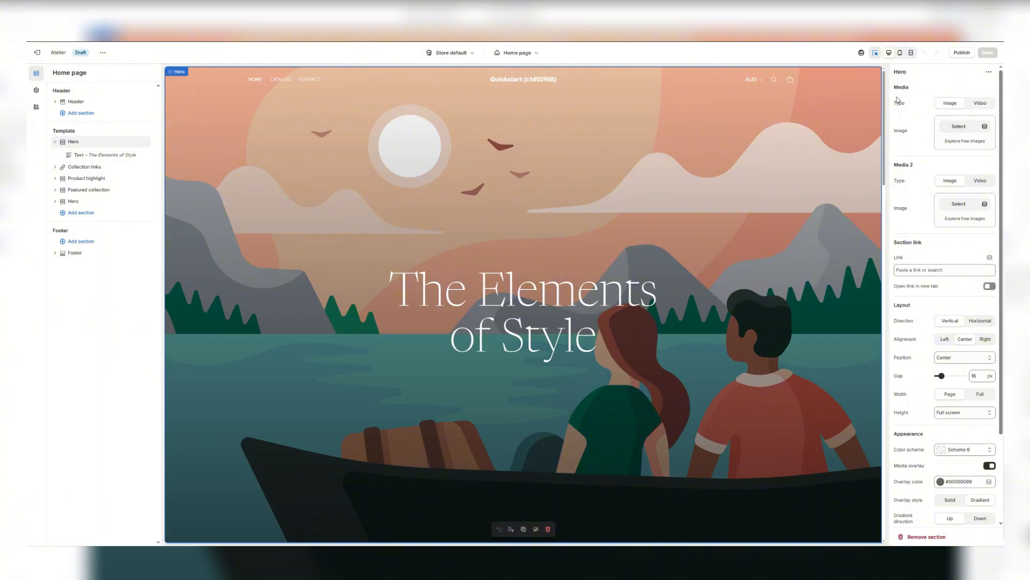
pyautogui.click(979, 104)
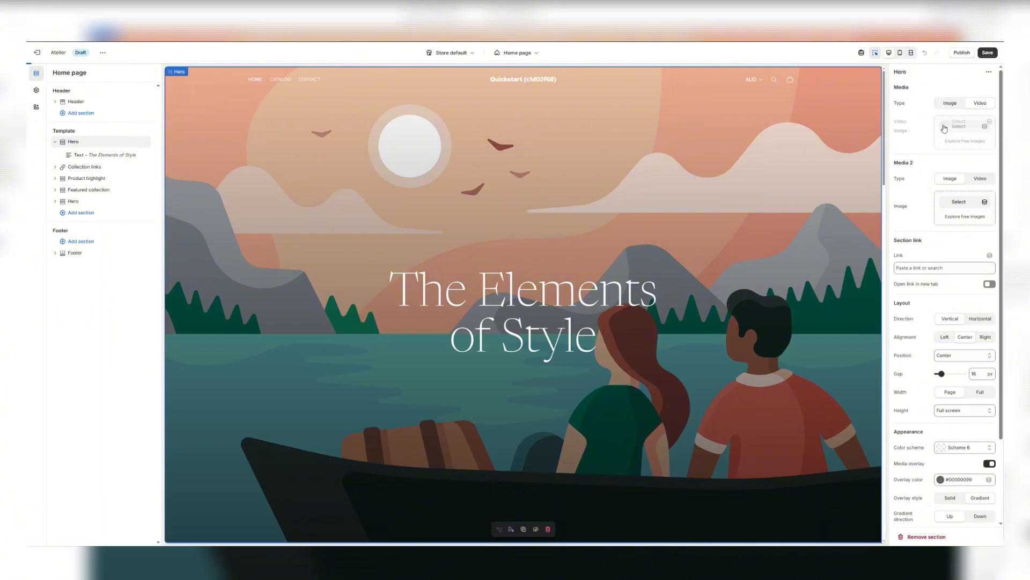
pyautogui.scroll(-2, 944, 139)
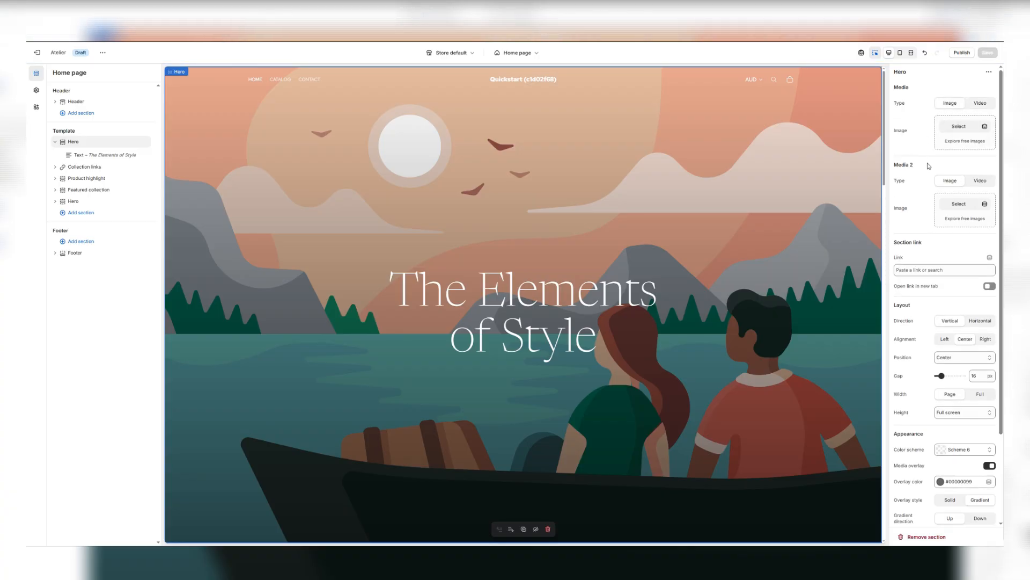
# Step: Look through the first Hero section's layout, appearance and padding settings, and open the Collection links section
pyautogui.scroll(-1, 930, 165)
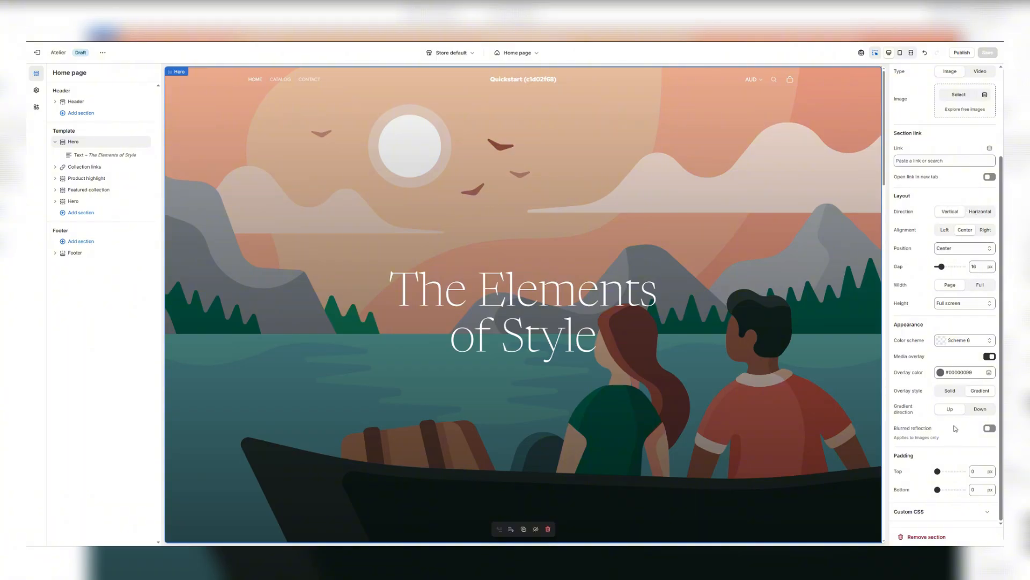
pyautogui.scroll(3, 937, 155)
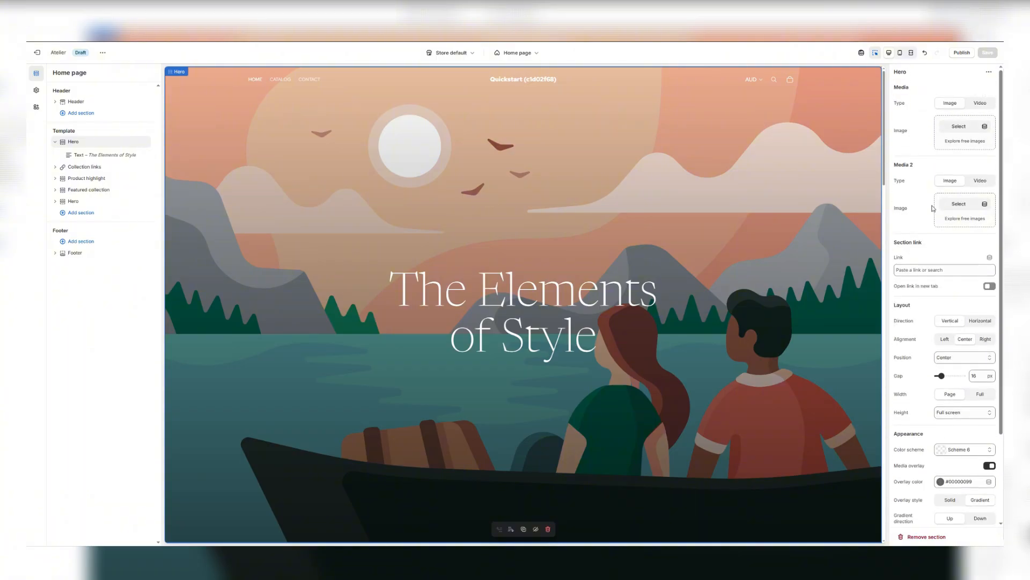
pyautogui.click(73, 170)
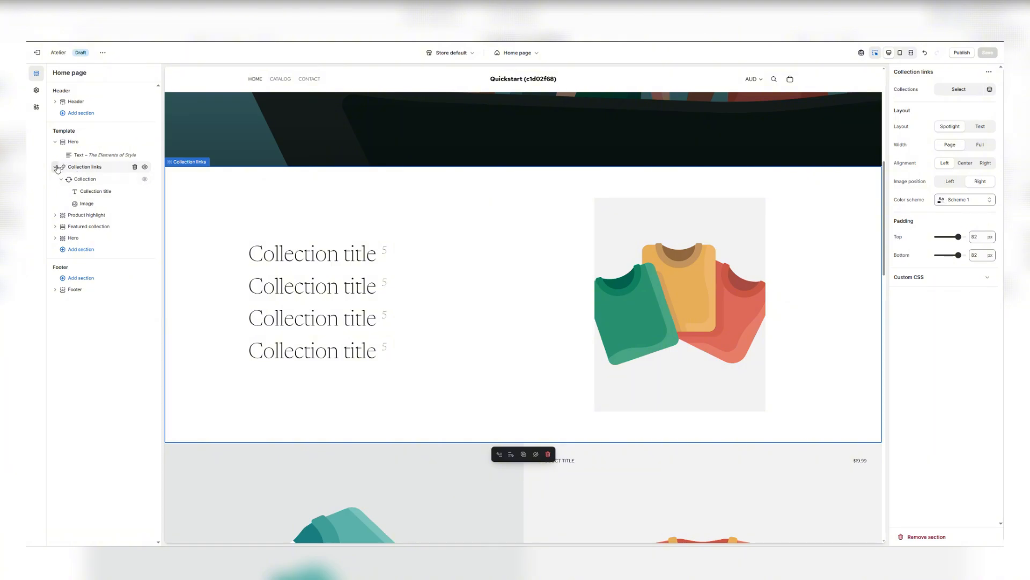
pyautogui.click(55, 166)
# Step: Remove the Product highlight section from the home page template
pyautogui.scroll(-2, 479, 276)
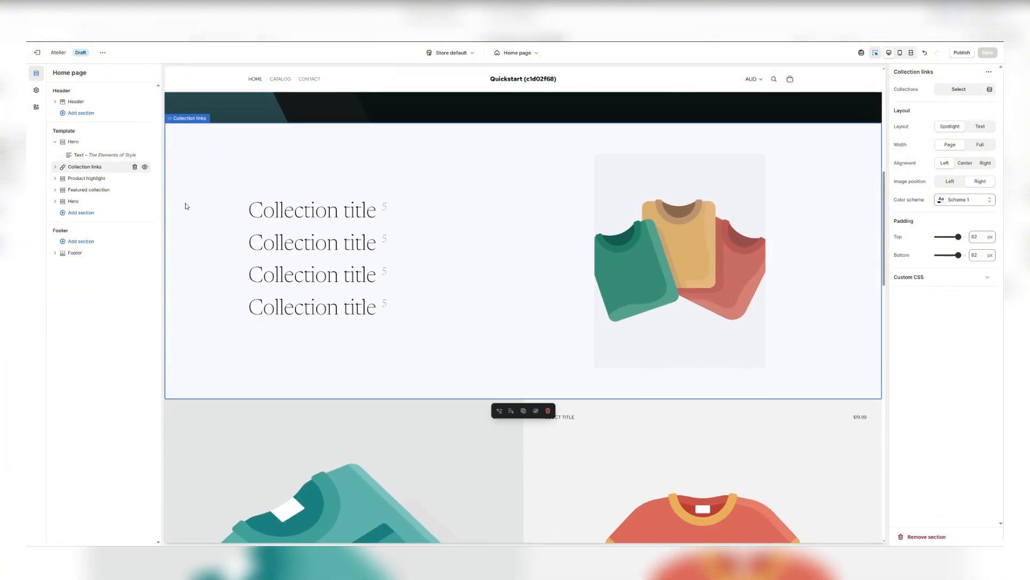
pyautogui.click(135, 178)
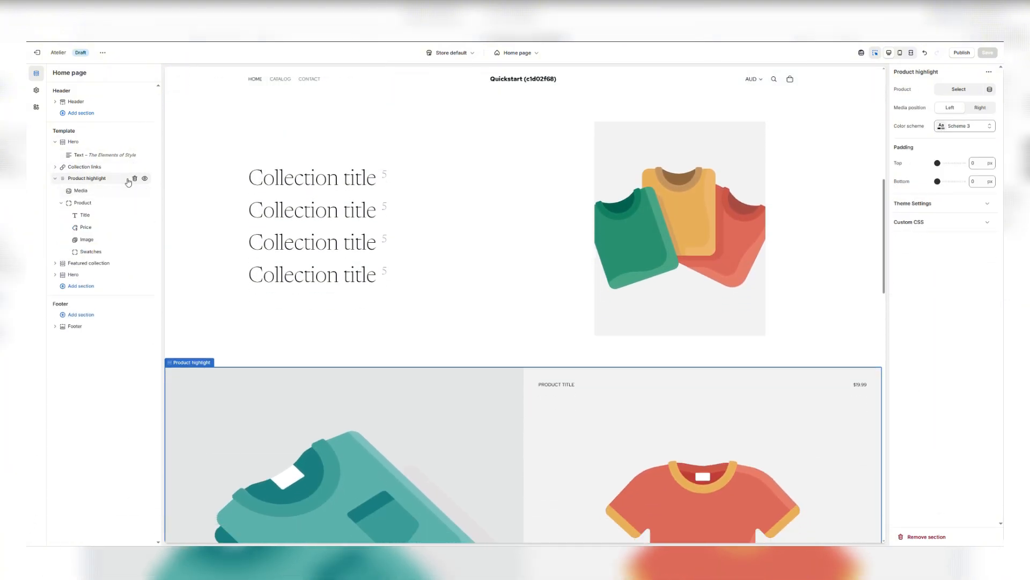
pyautogui.click(135, 178)
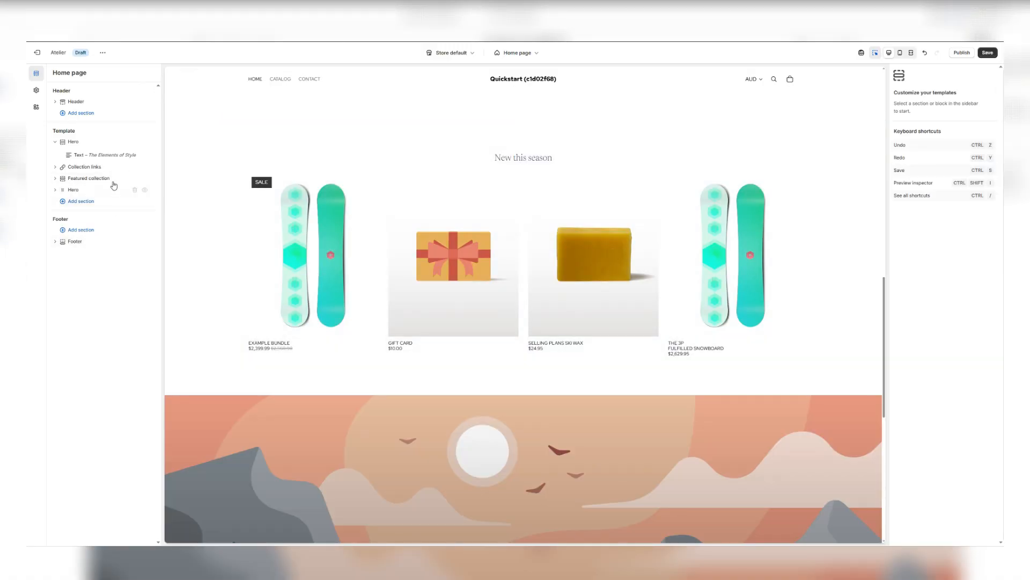
# Step: Add an FAQ section from the Storytelling group to the home page and place it directly below Collection links
pyautogui.click(79, 204)
pyautogui.scroll(-8, 181, 303)
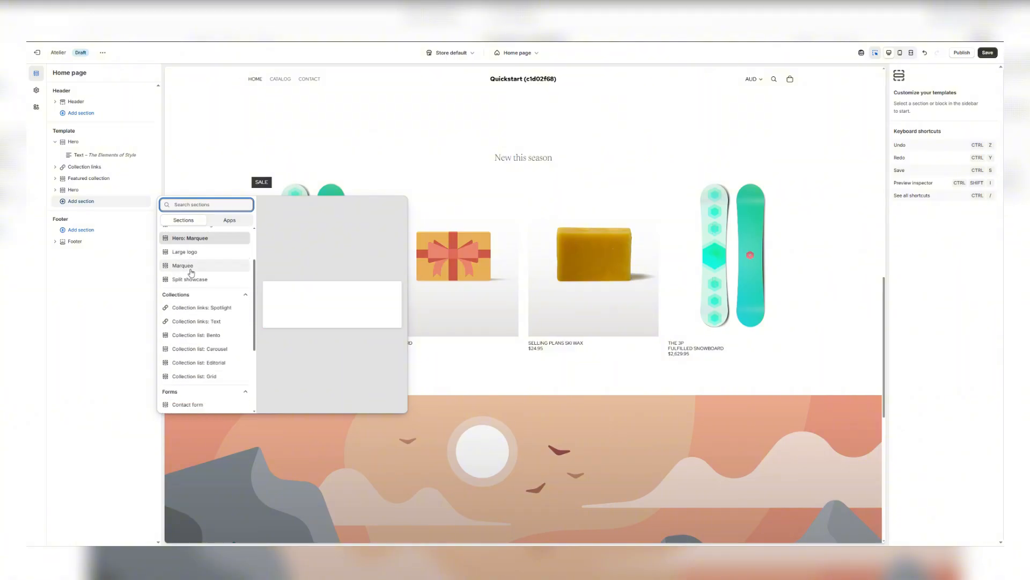
pyautogui.scroll(-3, 182, 304)
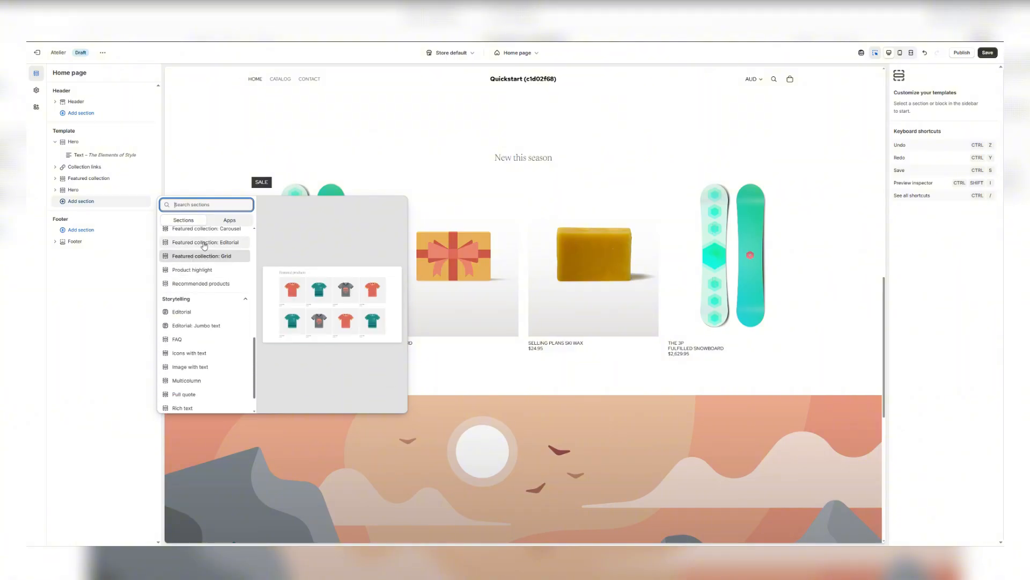
pyautogui.scroll(1, 203, 246)
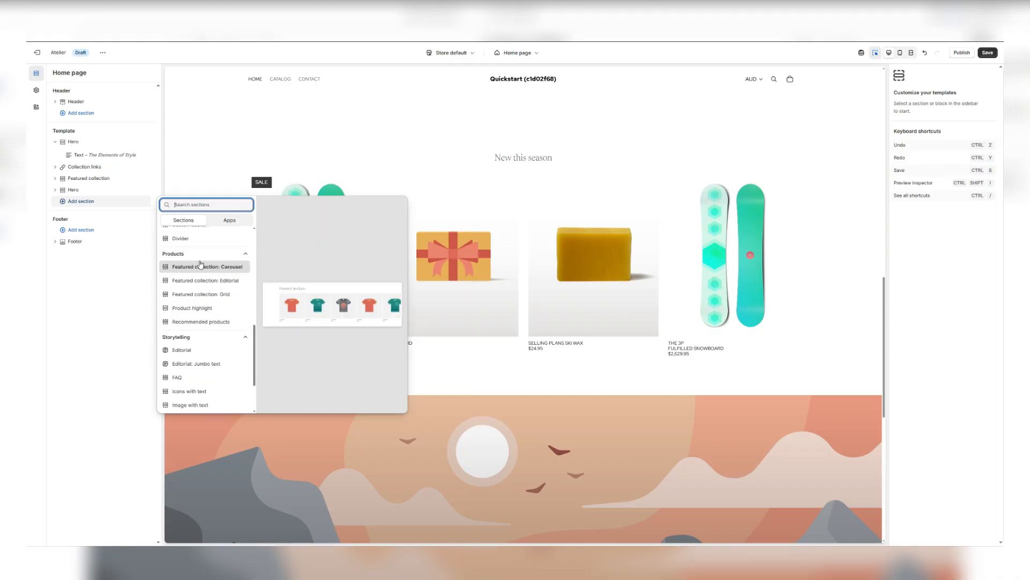
pyautogui.scroll(-1, 202, 270)
pyautogui.scroll(-1, 202, 271)
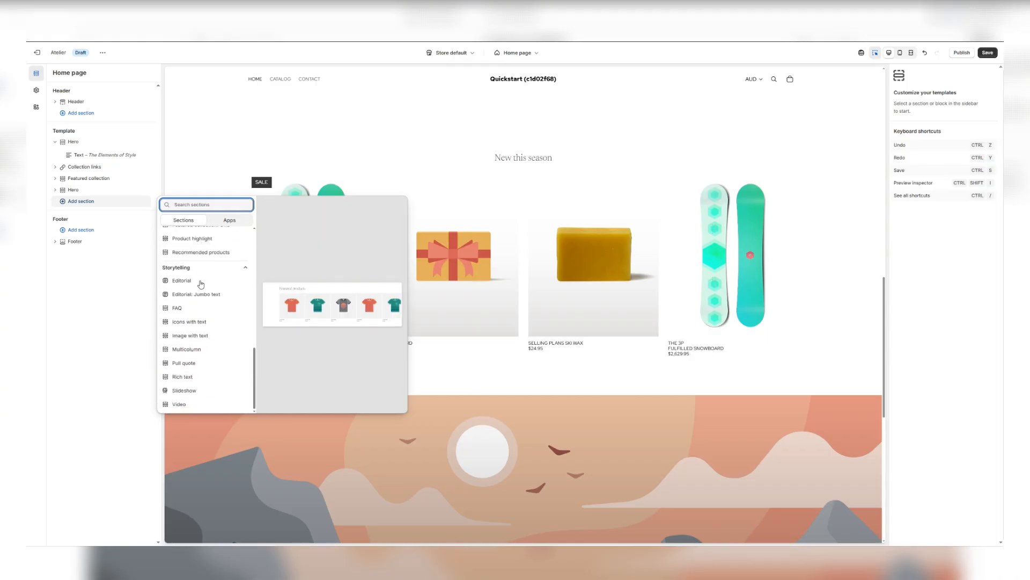
pyautogui.click(196, 311)
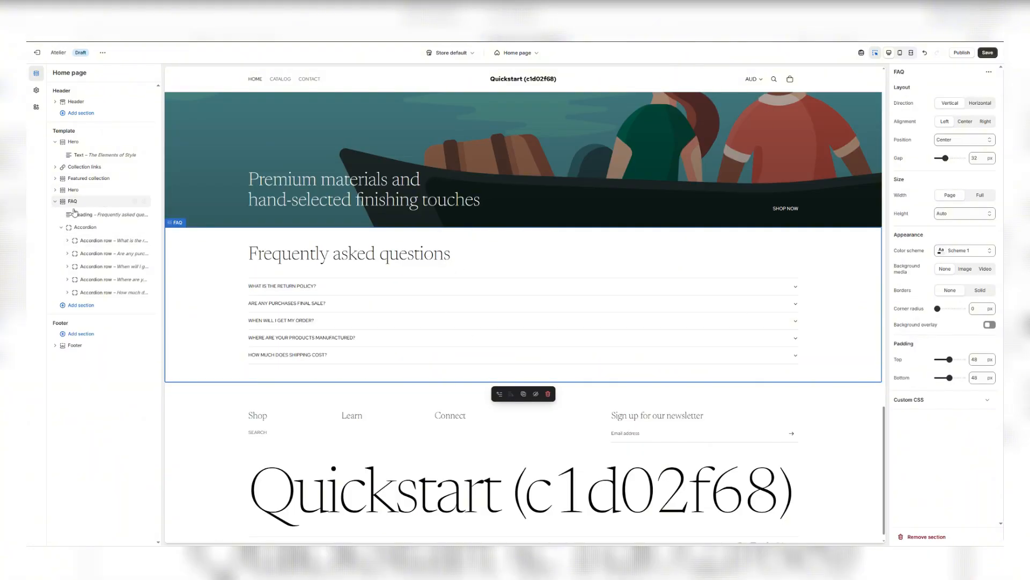
pyautogui.moveTo(75, 206); pyautogui.dragTo(73, 175)
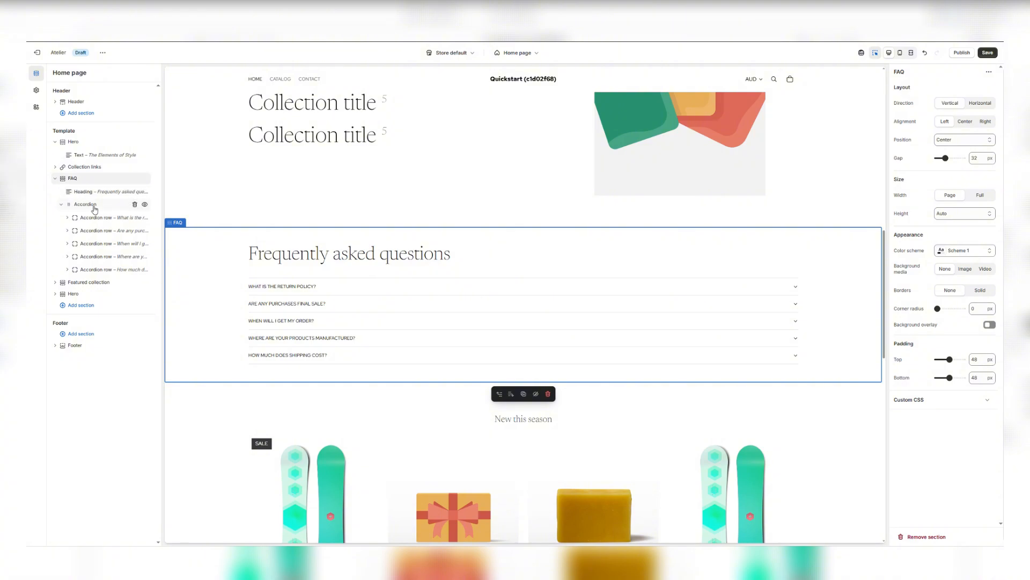
# Step: Examine the heading and answer text of the FAQ's first accordion row, about the return policy
pyautogui.click(102, 223)
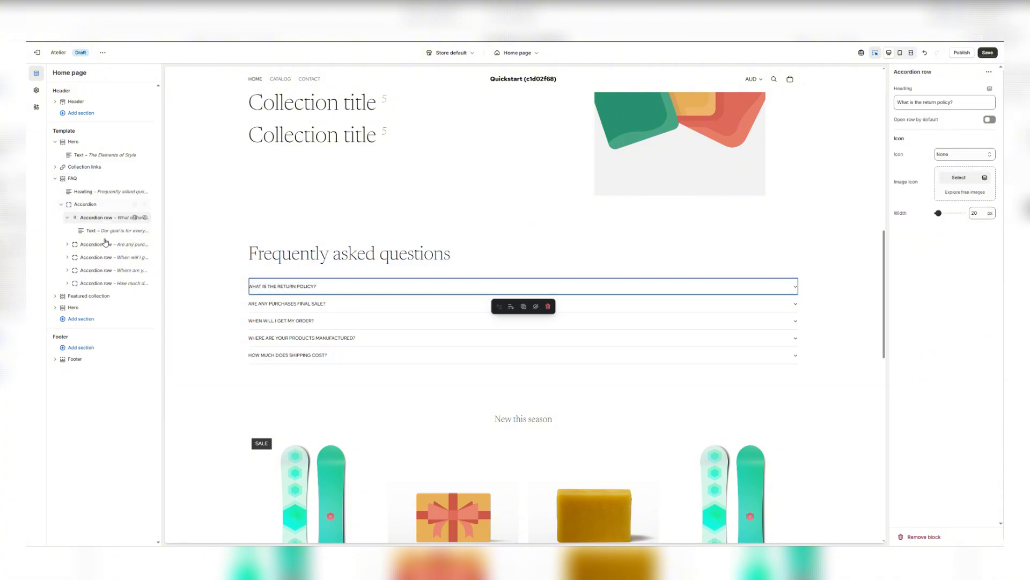
pyautogui.tripleClick(940, 101)
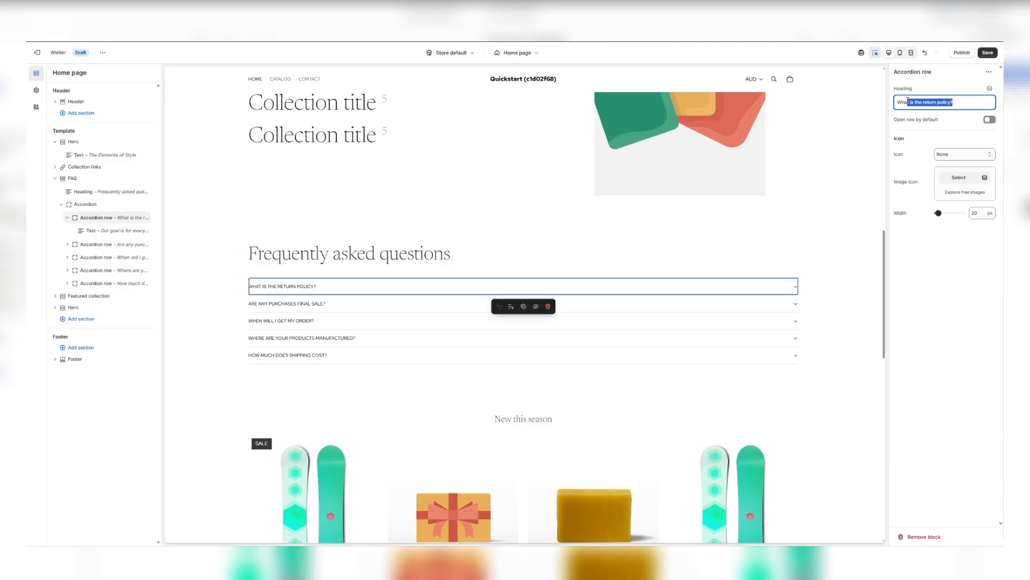
pyautogui.click(85, 230)
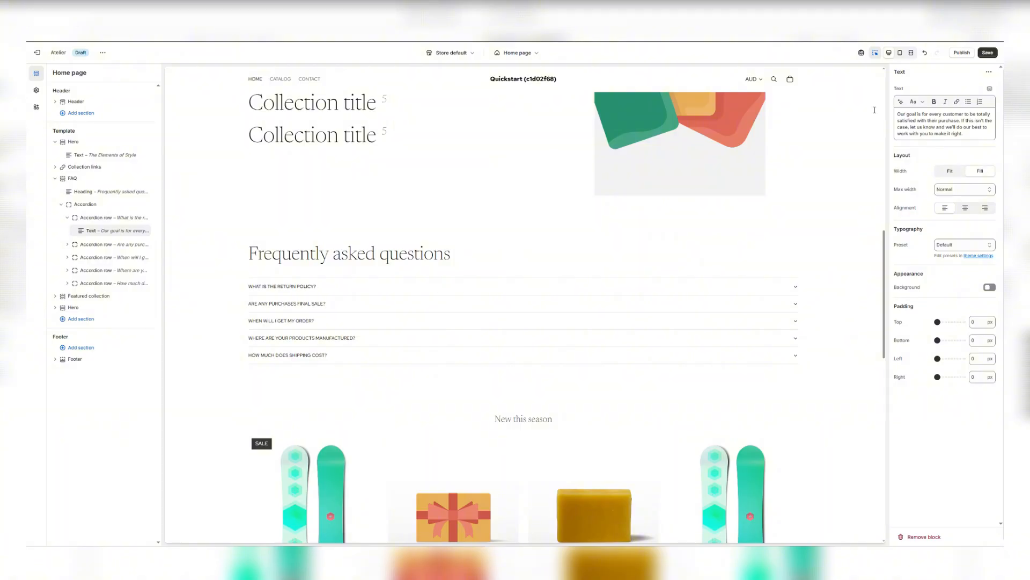
pyautogui.moveTo(974, 135); pyautogui.dragTo(896, 111)
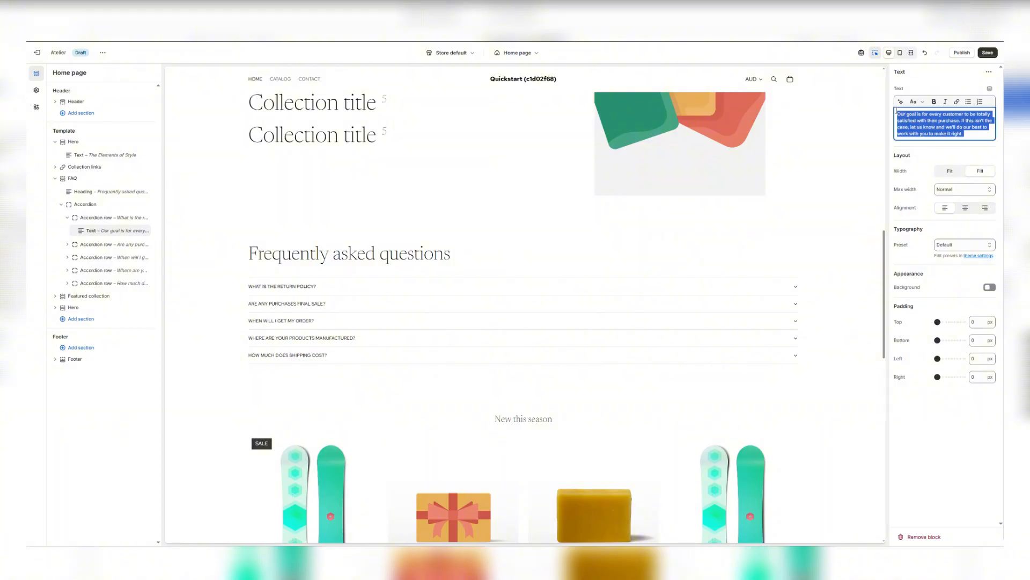
pyautogui.click(922, 503)
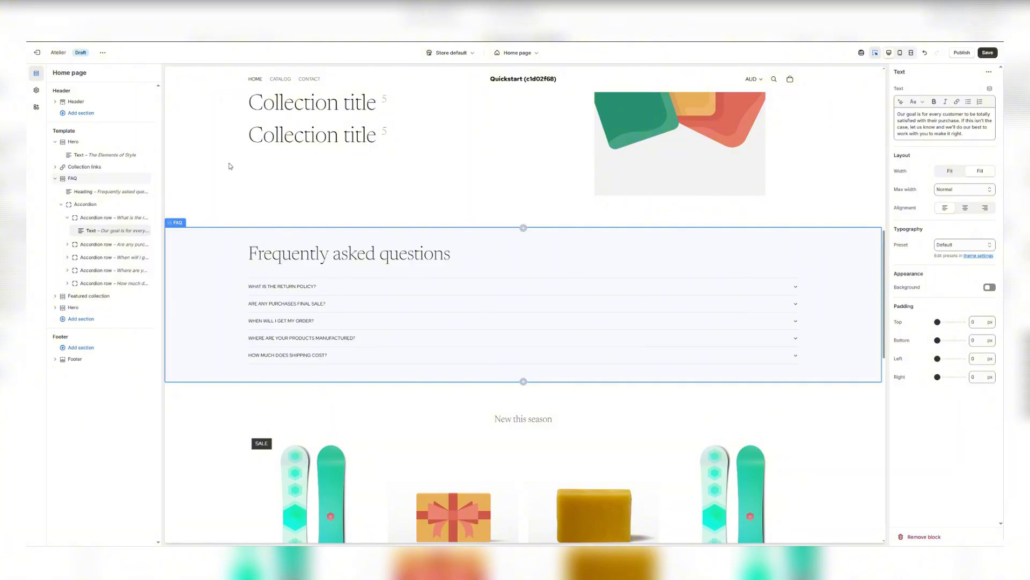
pyautogui.rightClick(413, 280)
pyautogui.click(198, 256)
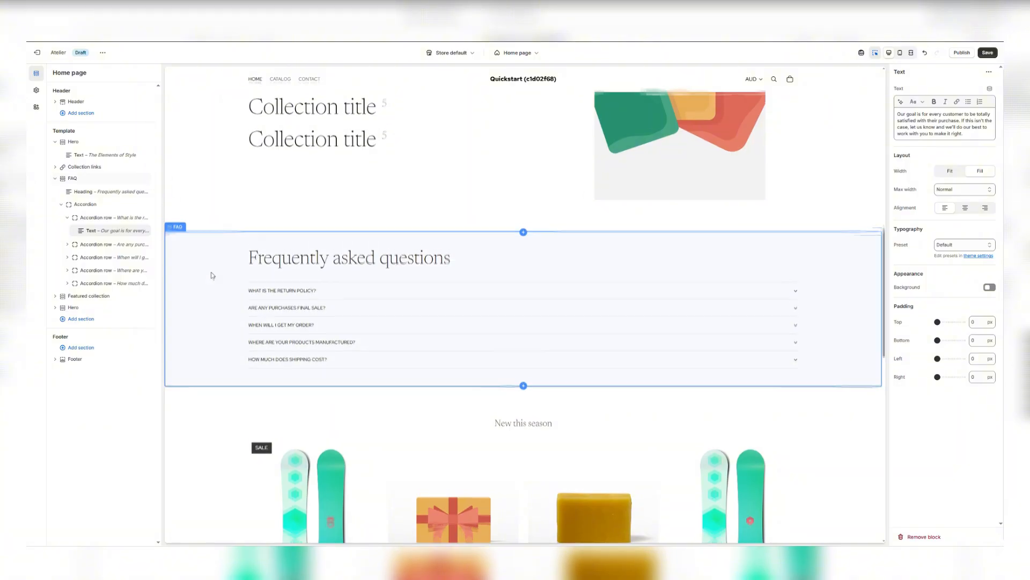
# Step: Add an Announcement bar section to the header area and save the theme
pyautogui.scroll(10, 220, 289)
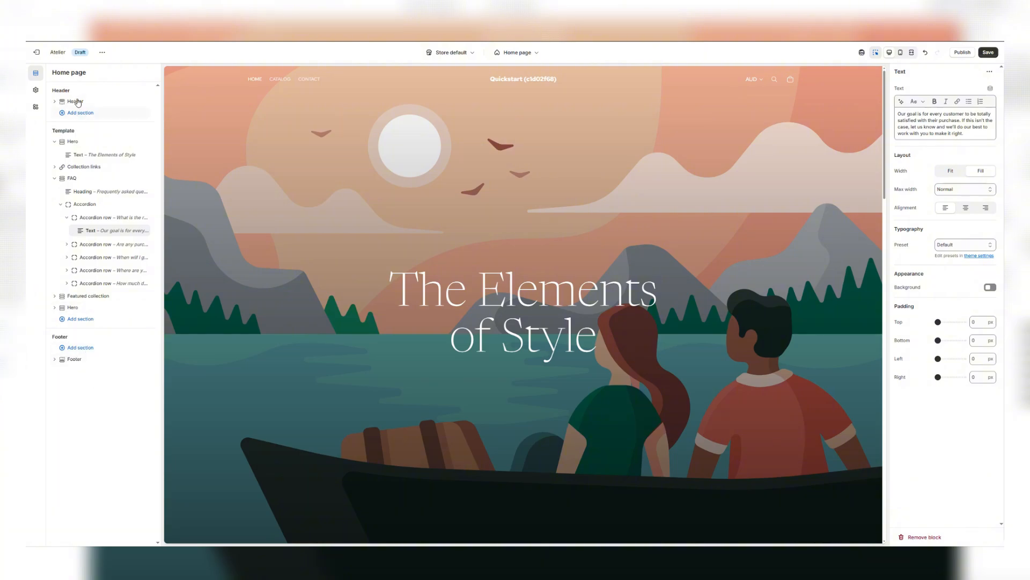
pyautogui.moveTo(86, 110)
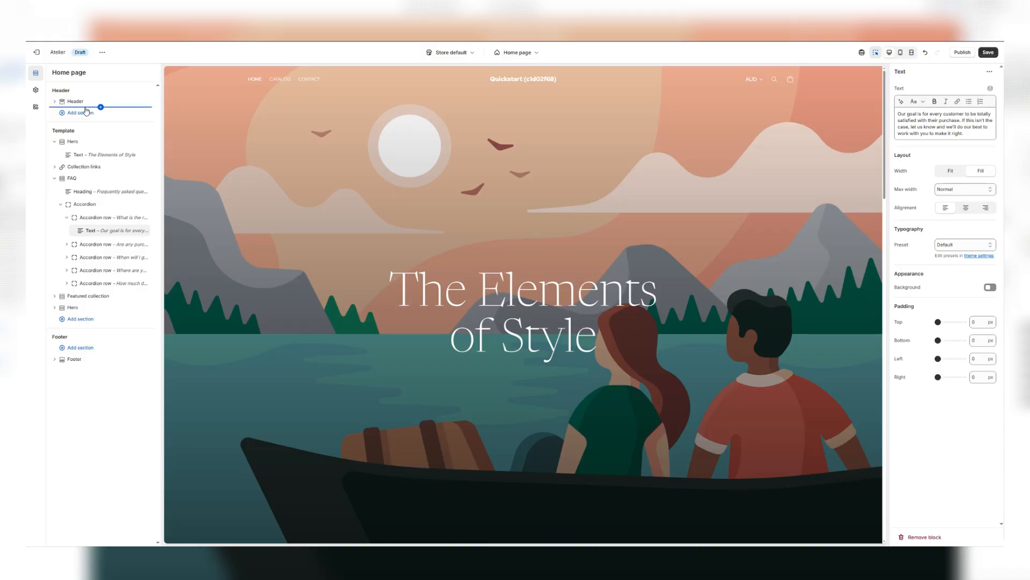
pyautogui.click(85, 112)
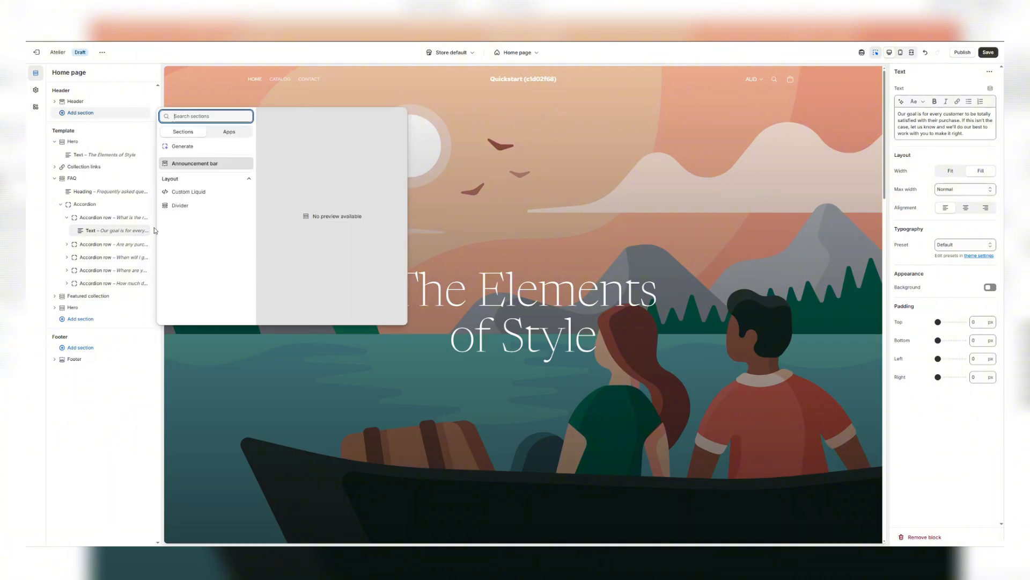
pyautogui.click(199, 163)
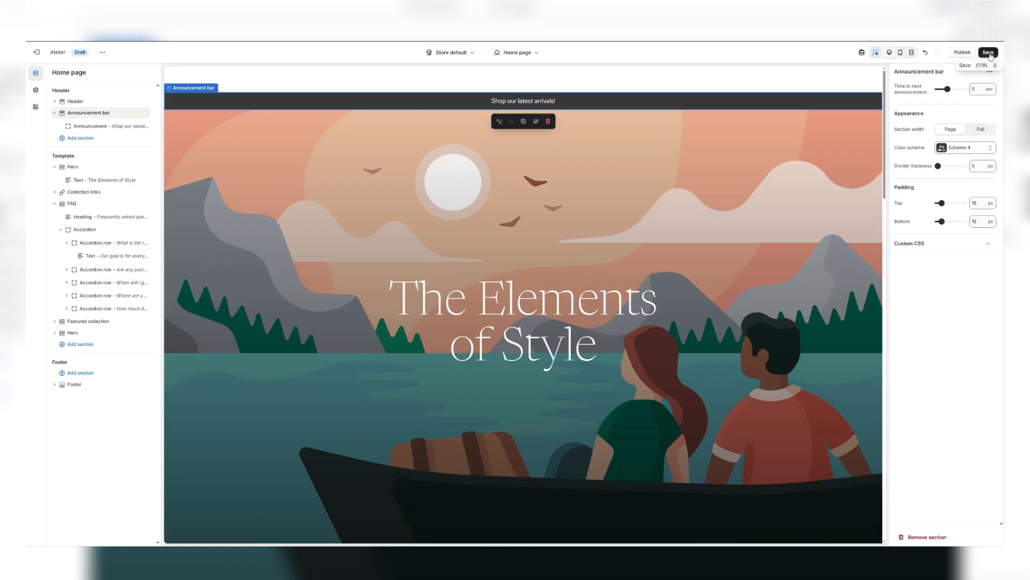
pyautogui.click(988, 52)
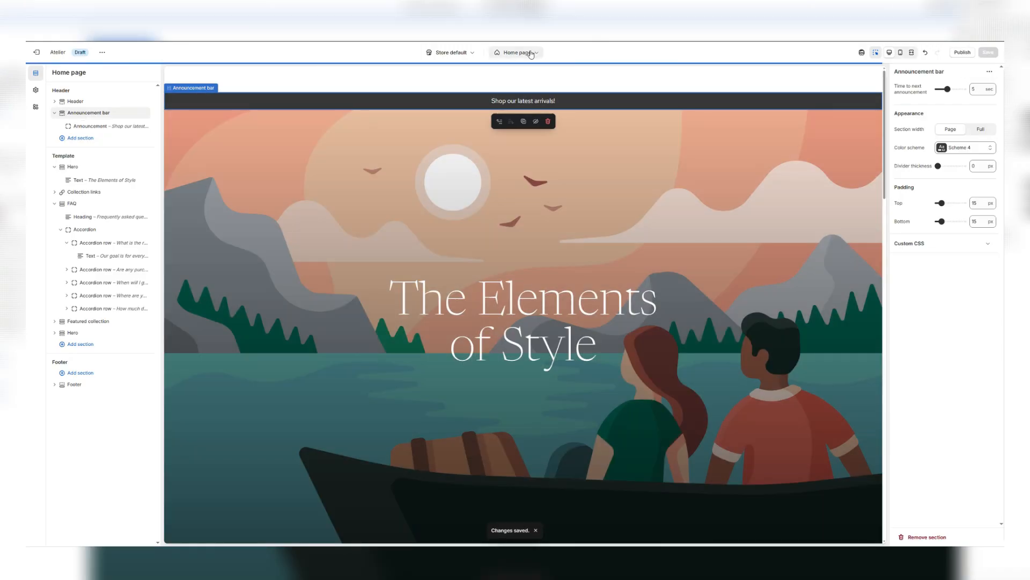
# Step: Open the Default product template and look at the sections it contains
pyautogui.click(530, 52)
pyautogui.click(501, 113)
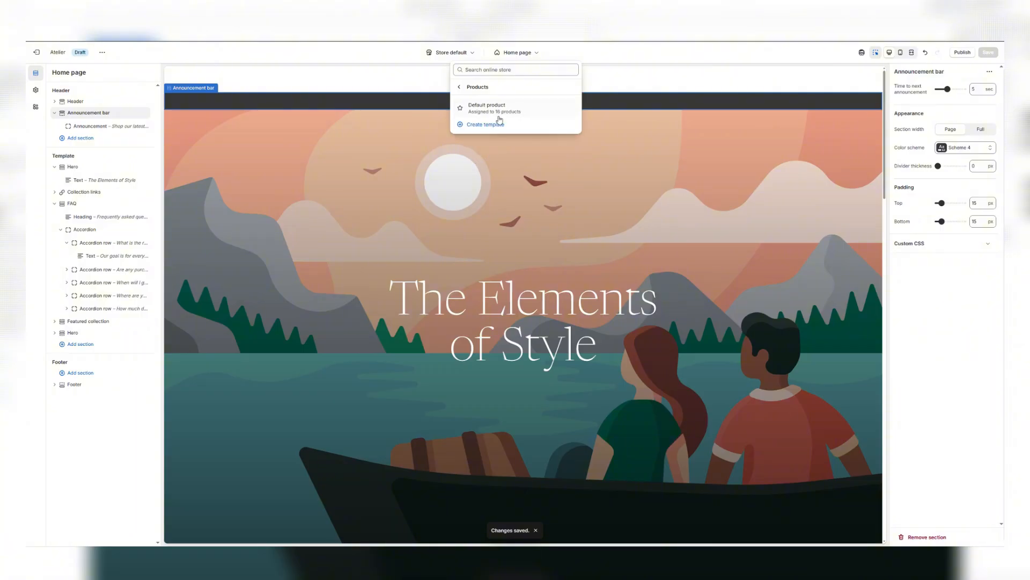
pyautogui.click(489, 104)
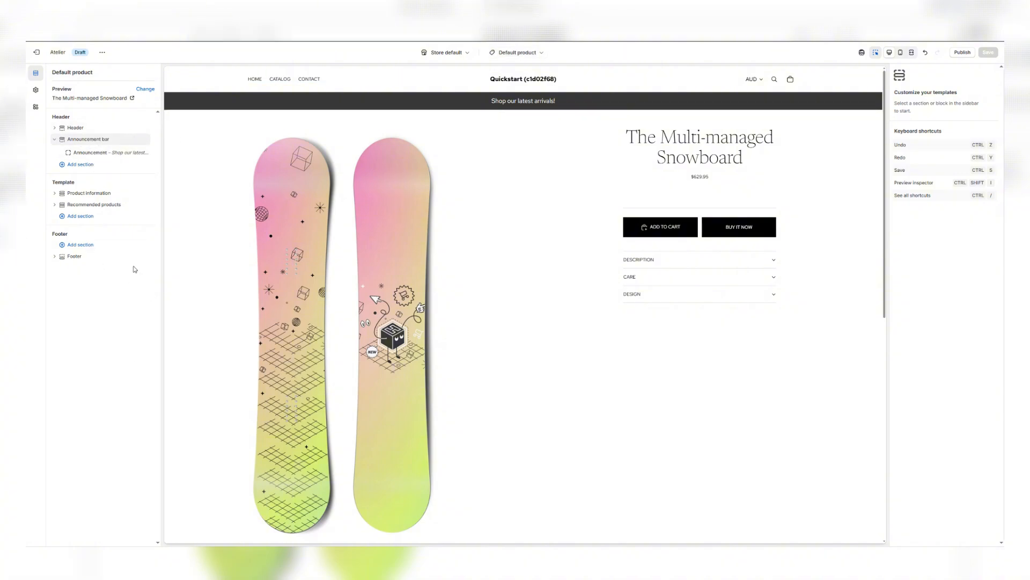
pyautogui.doubleClick(64, 182)
pyautogui.moveTo(92, 201)
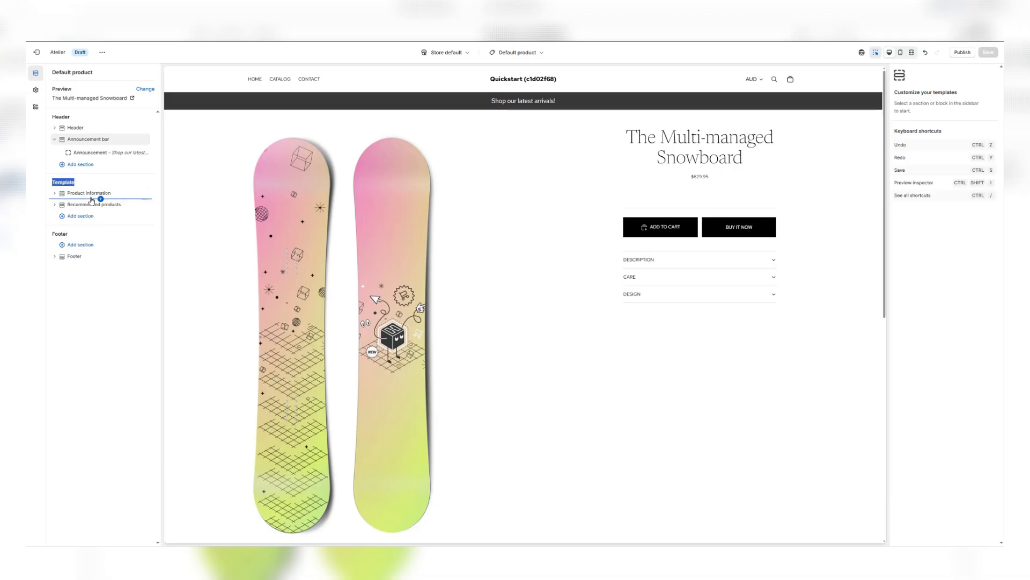
# Step: Return to the home page template and open its first Hero section
pyautogui.click(516, 52)
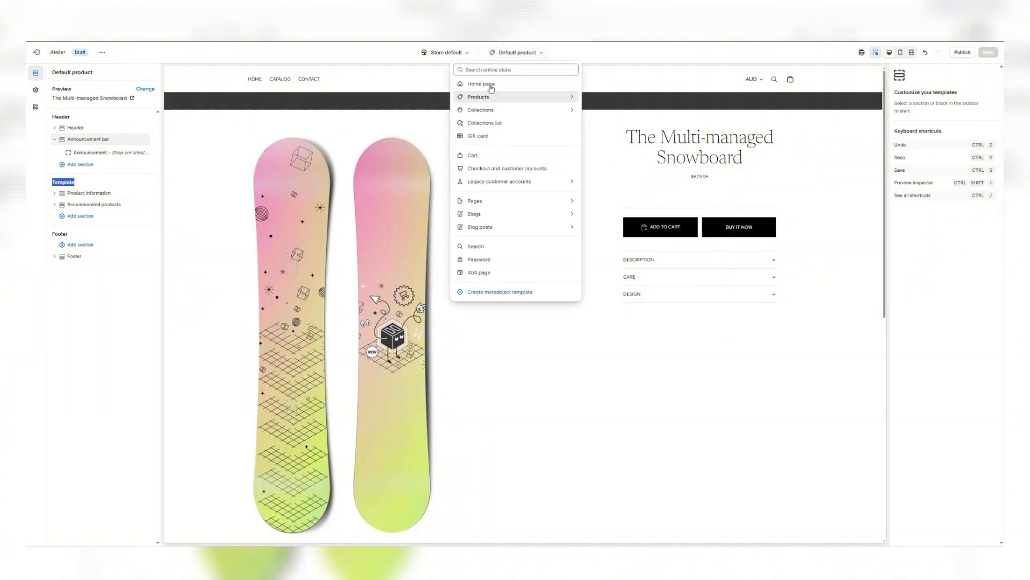
pyautogui.click(490, 85)
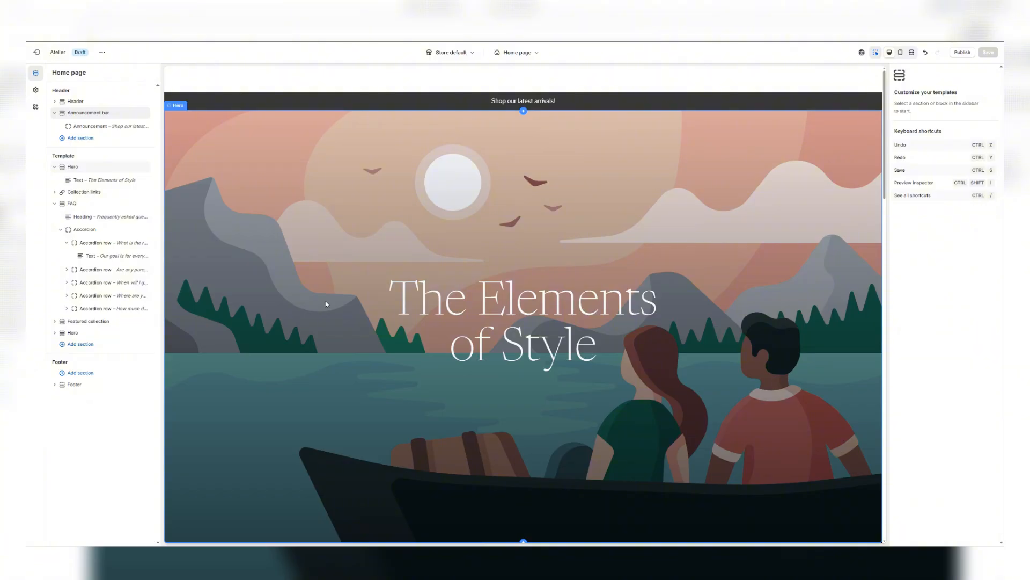
pyautogui.click(73, 166)
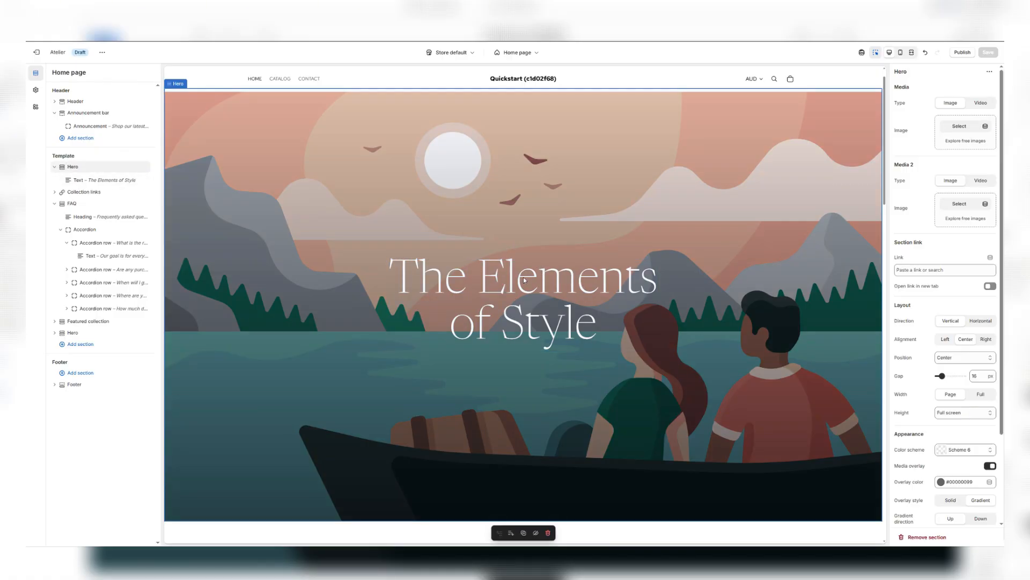
# Step: Look over the home page preview down to the footer and open the X / Twitter social media link's settings
pyautogui.scroll(-10, 524, 280)
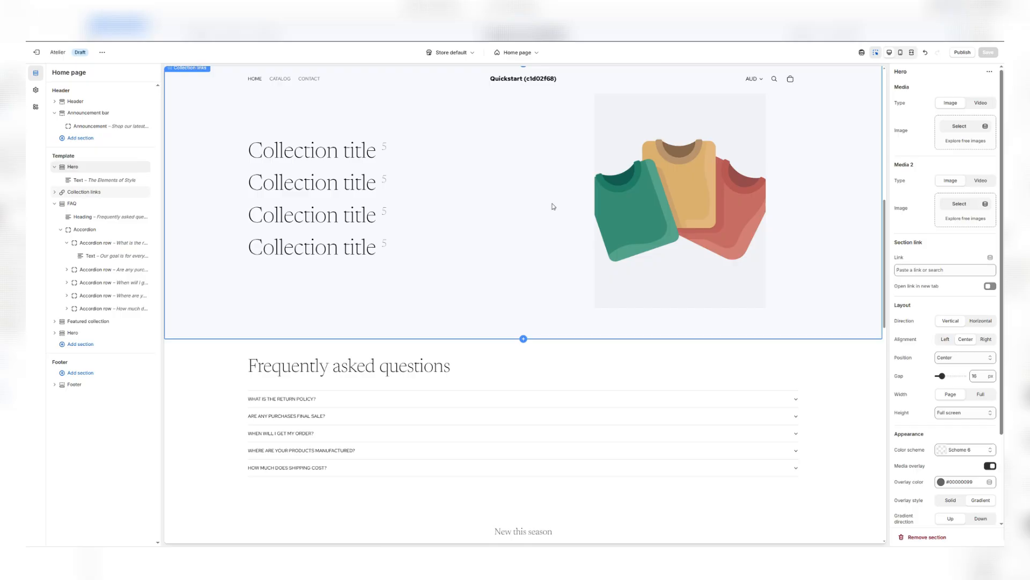
pyautogui.scroll(-2, 555, 199)
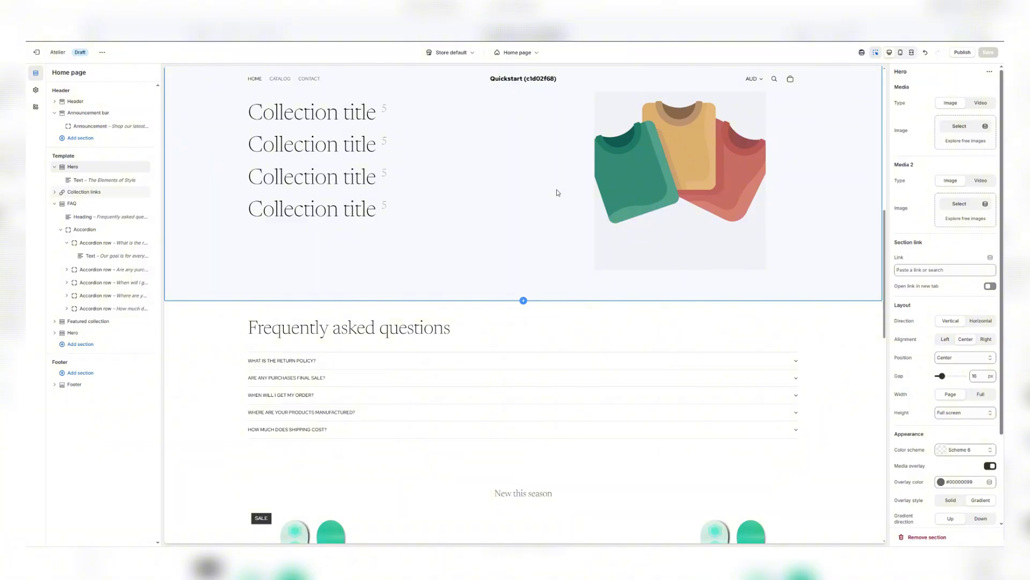
pyautogui.scroll(-4, 608, 310)
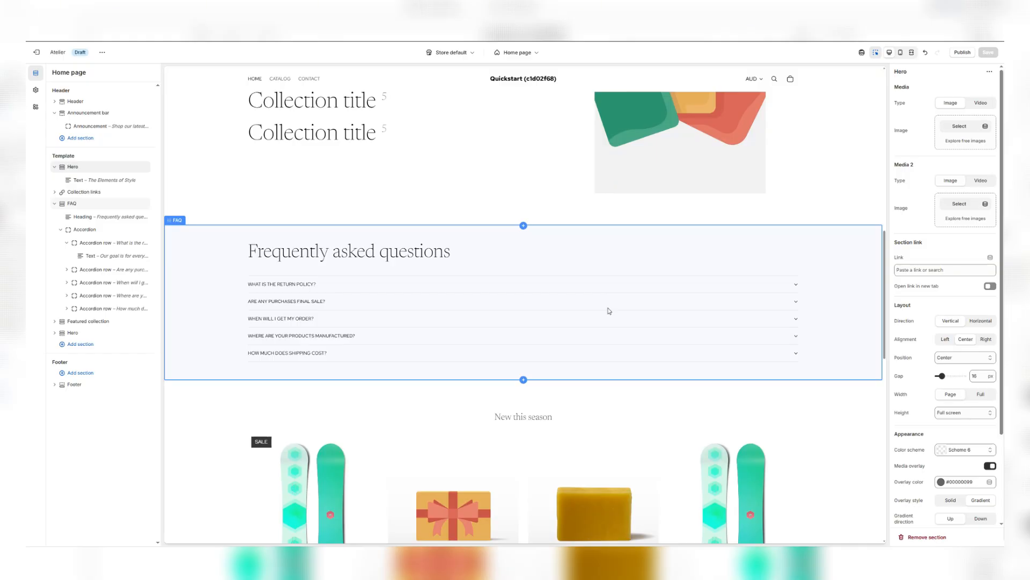
pyautogui.scroll(-10, 608, 310)
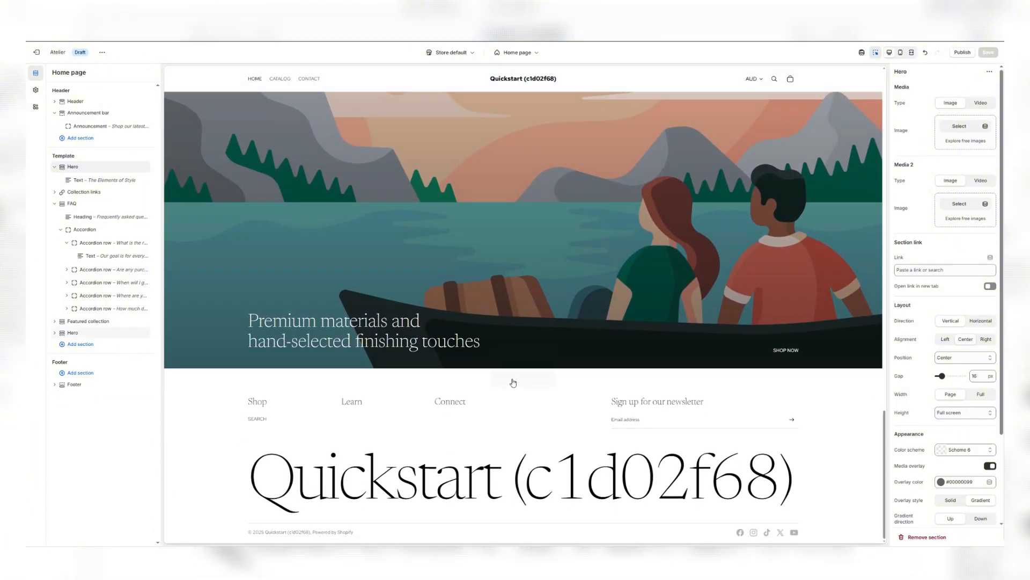
pyautogui.moveTo(513, 379)
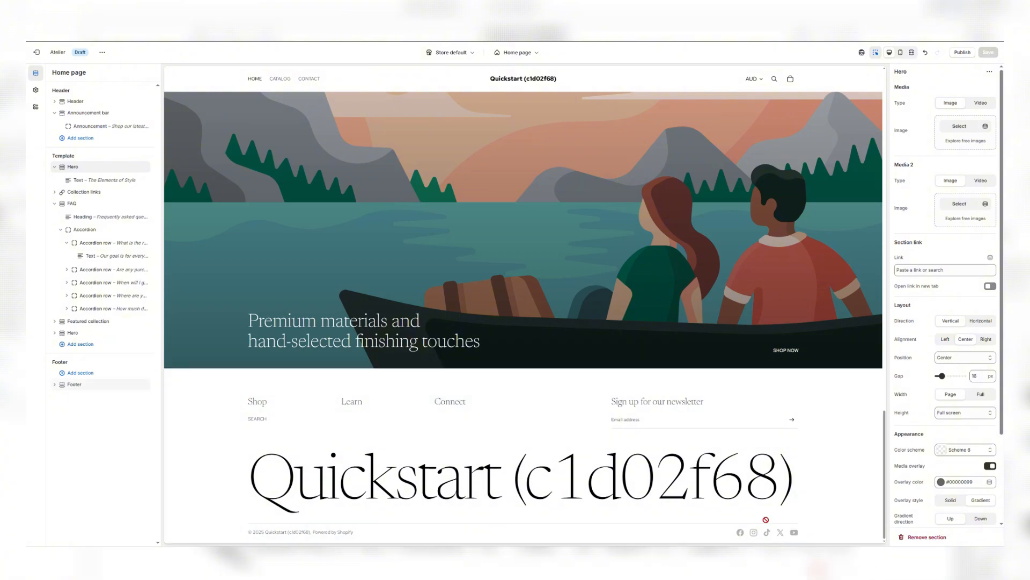
pyautogui.click(780, 532)
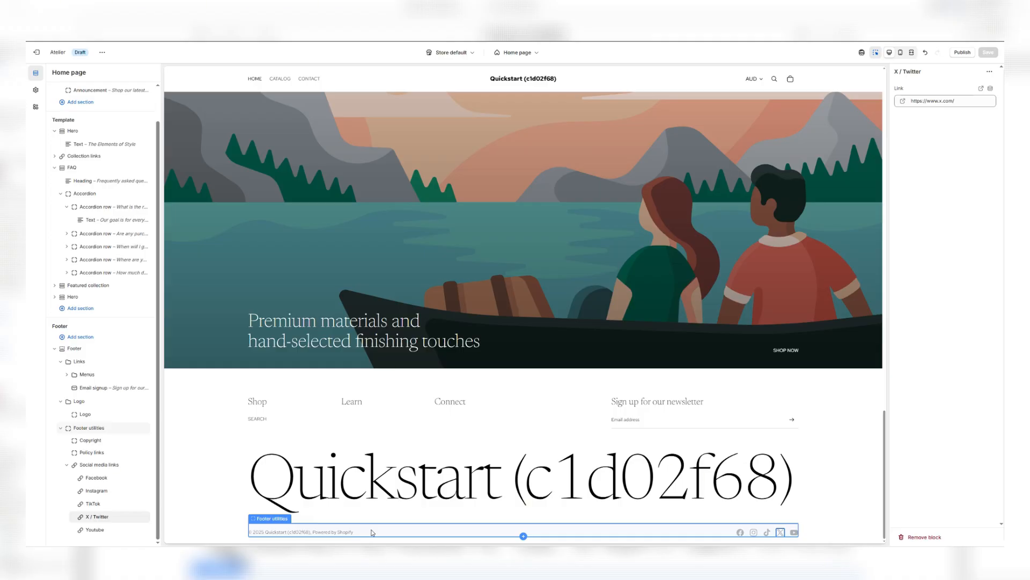
# Step: Check the home page's mobile preview from the hero section down to the footer, and return to the desktop view
pyautogui.scroll(20, 579, 363)
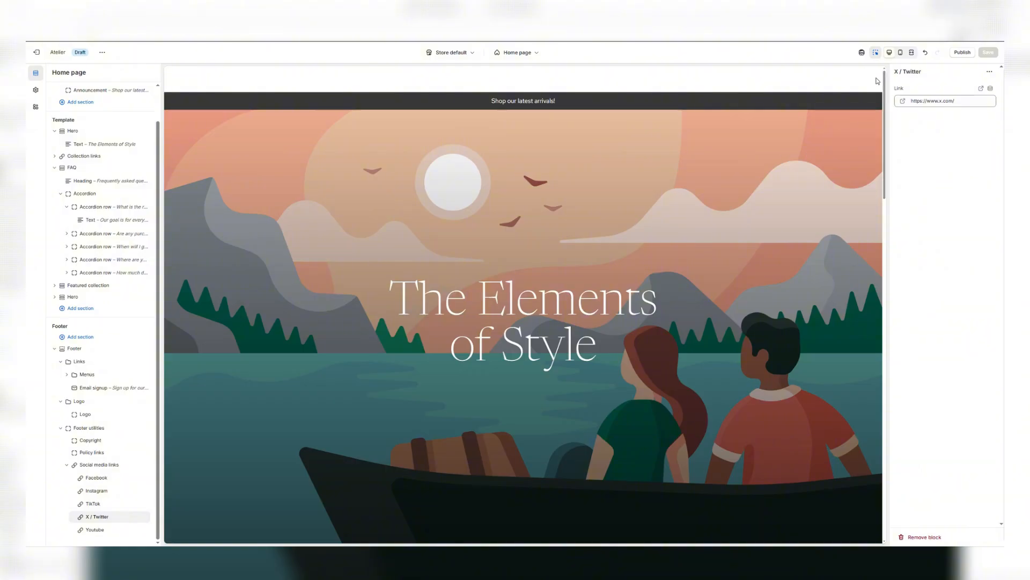
pyautogui.click(889, 53)
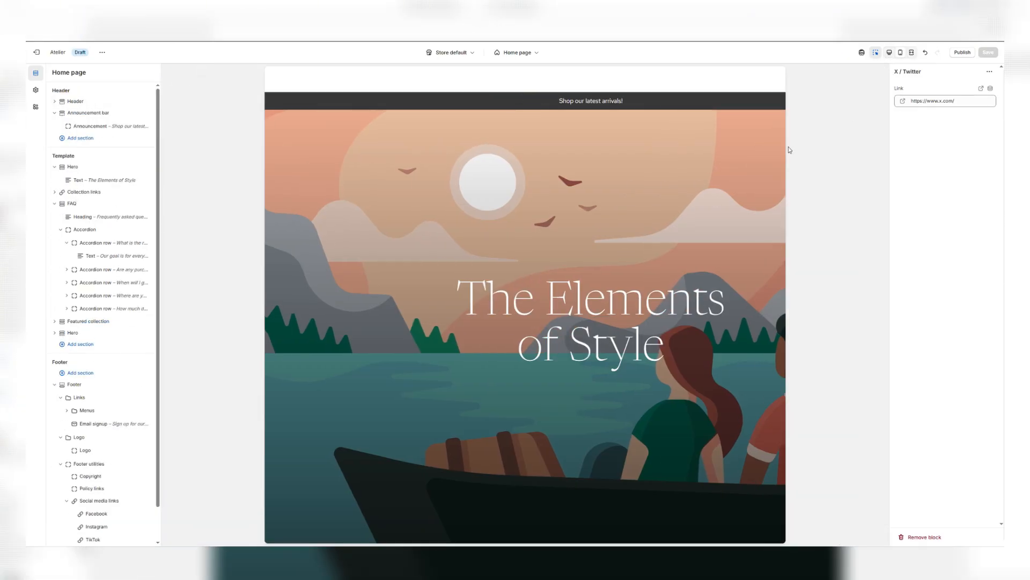
pyautogui.scroll(-6, 539, 248)
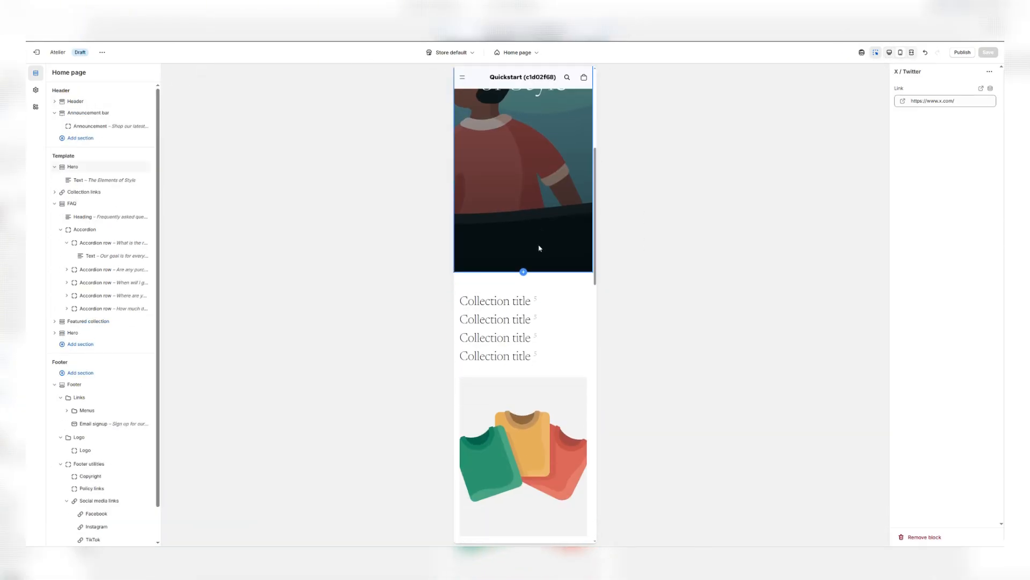
pyautogui.scroll(-10, 539, 249)
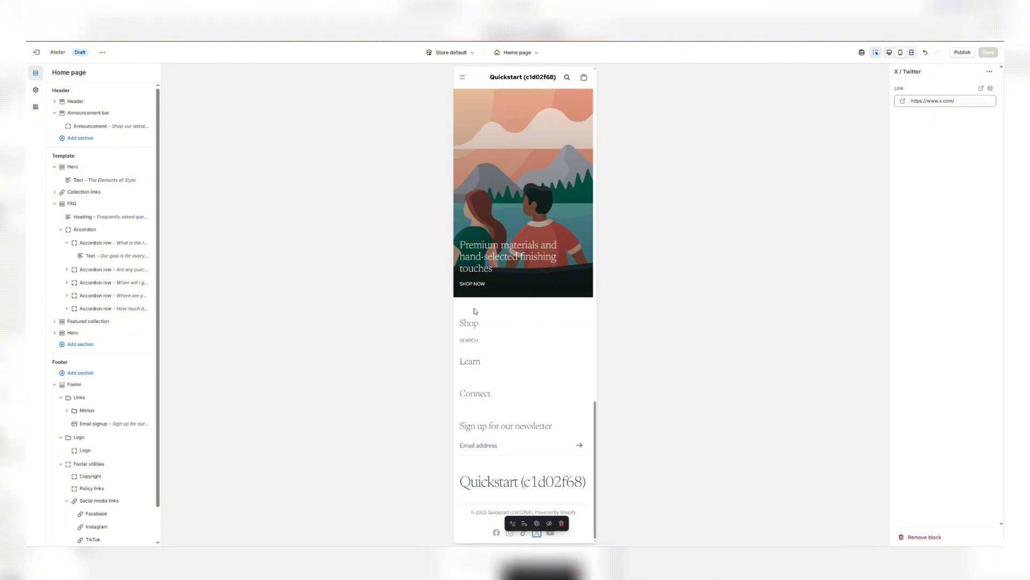
pyautogui.scroll(15, 551, 360)
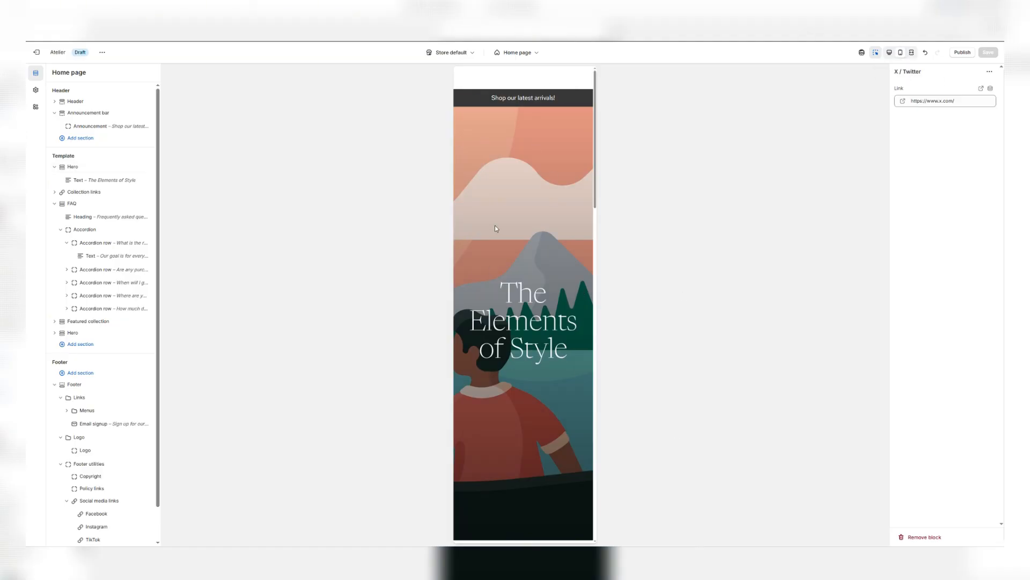
pyautogui.click(890, 52)
# Step: Switch from the home page to the Default product template
pyautogui.click(517, 52)
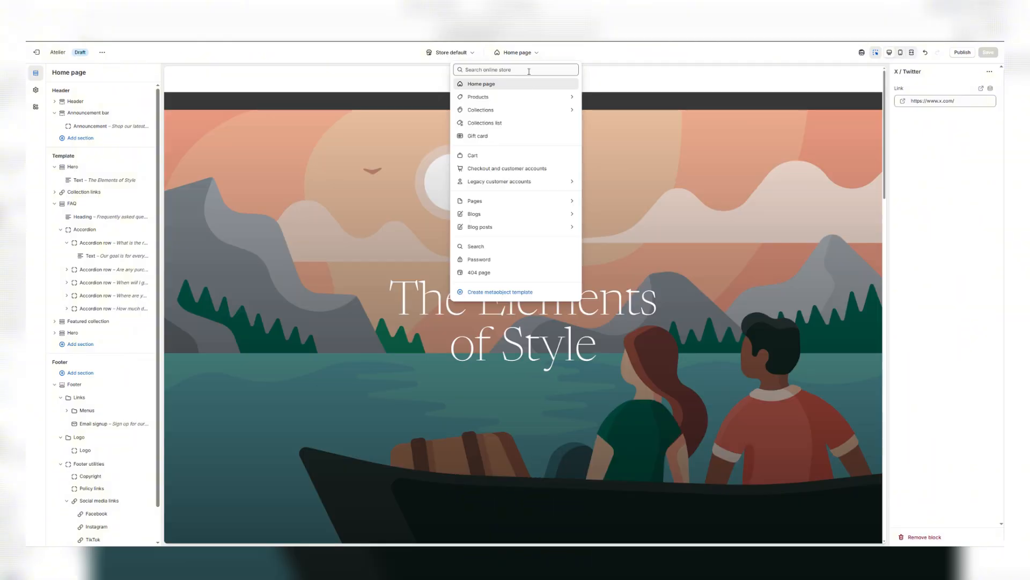
pyautogui.click(526, 97)
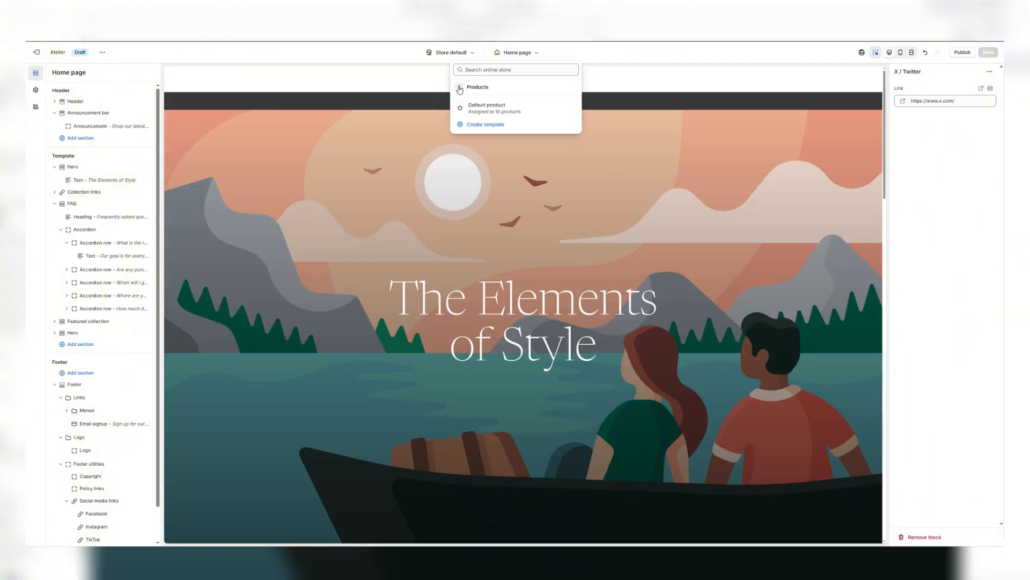
pyautogui.click(459, 87)
pyautogui.click(504, 96)
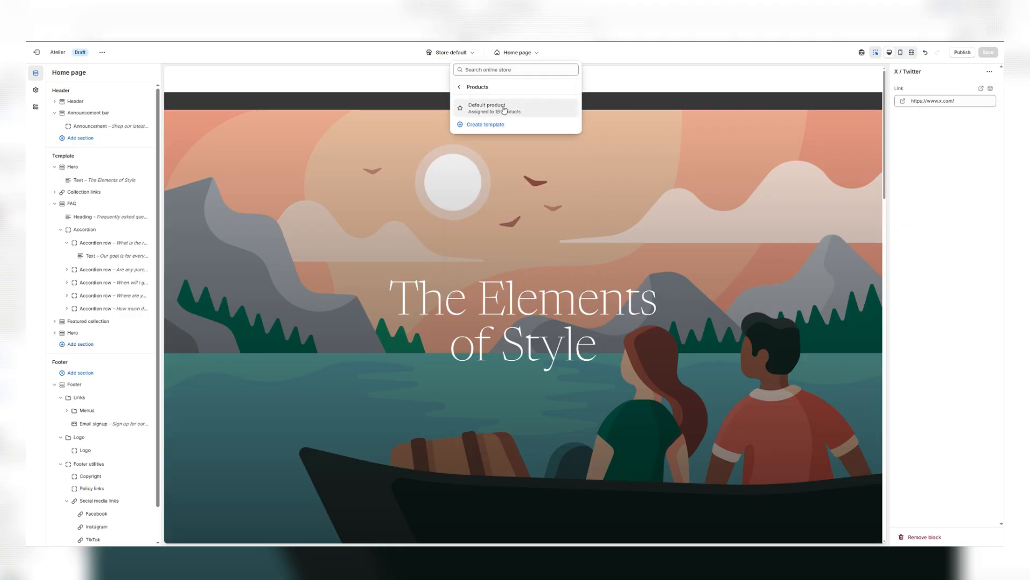
pyautogui.click(505, 108)
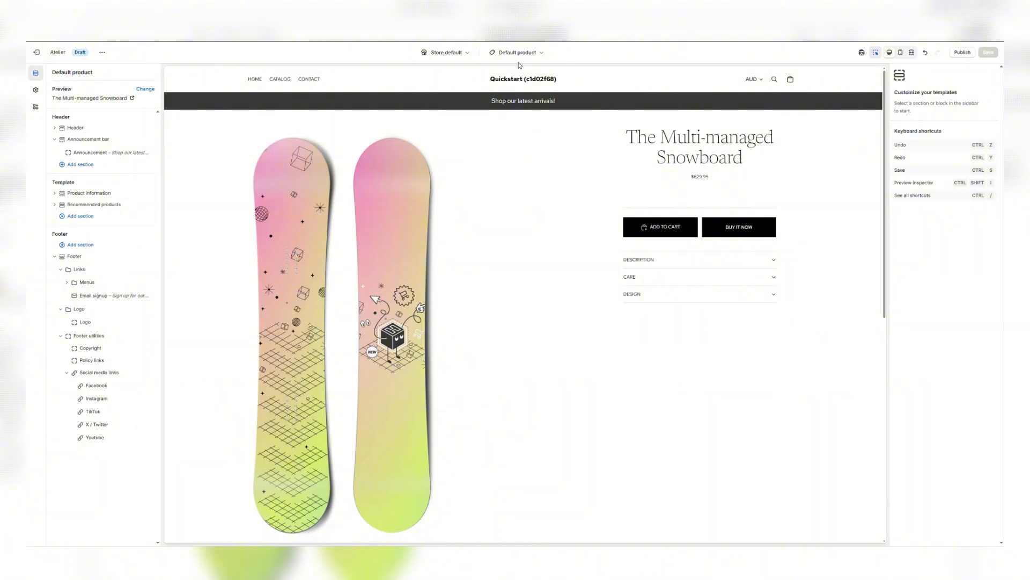
# Step: Create a new product template named "sample product" based on Default product
pyautogui.click(520, 53)
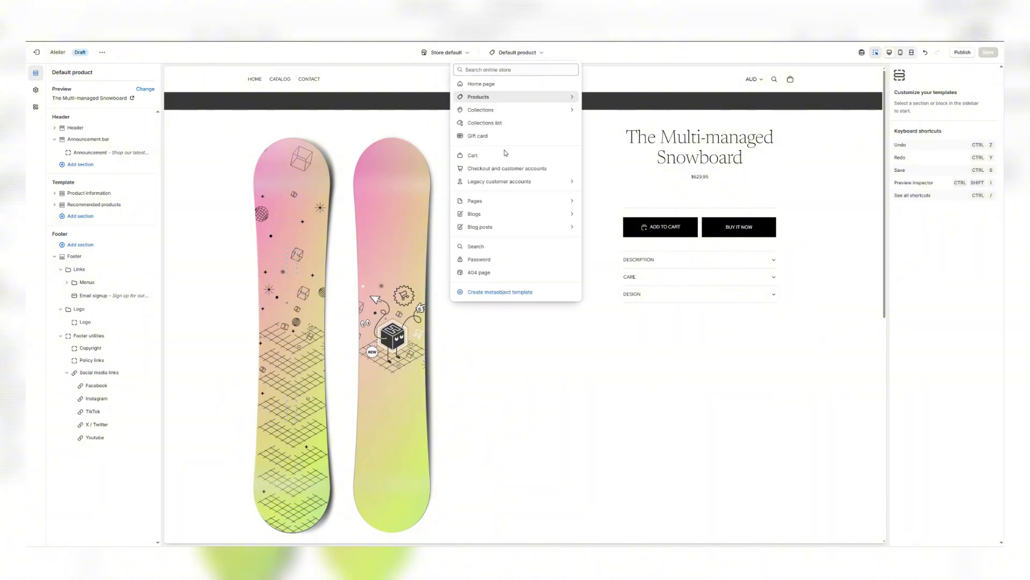
pyautogui.click(505, 98)
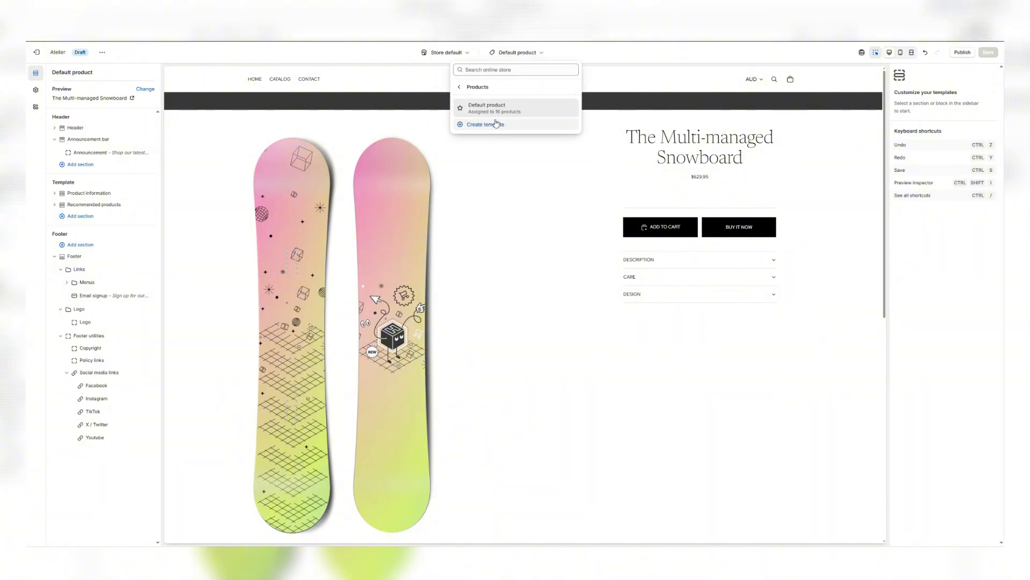
pyautogui.click(502, 125)
pyautogui.click(467, 290)
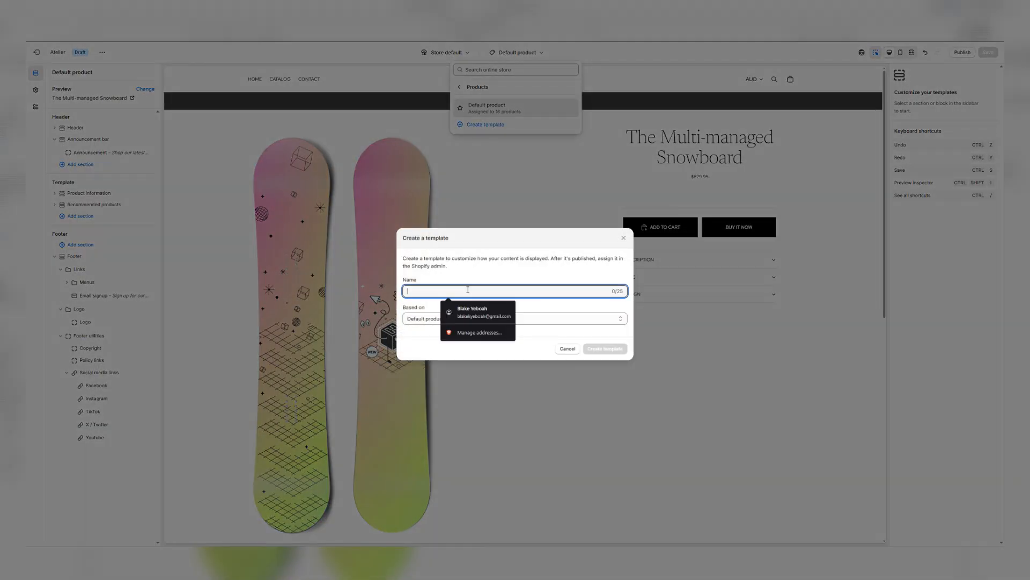
pyautogui.write('sample product')
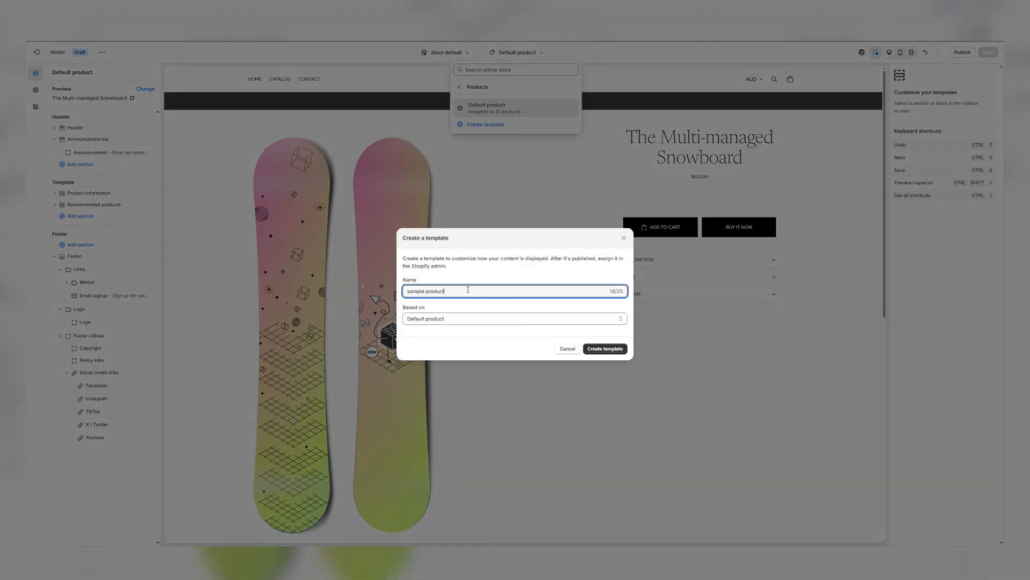
pyautogui.click(607, 350)
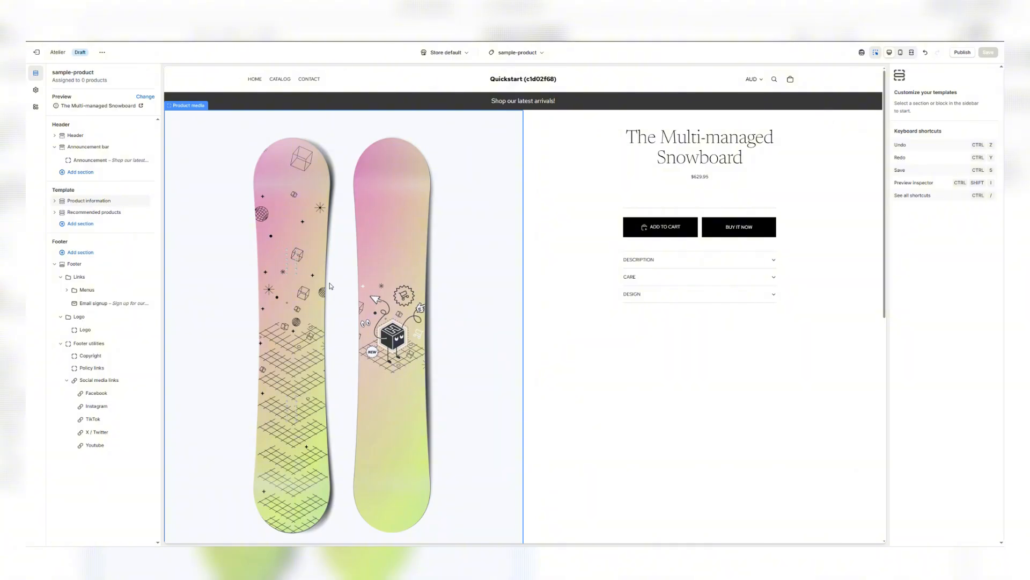
# Step: Look over the sample-product template's page and change its preview product to The 3p Fulfilled Snowboard
pyautogui.scroll(-3, 493, 301)
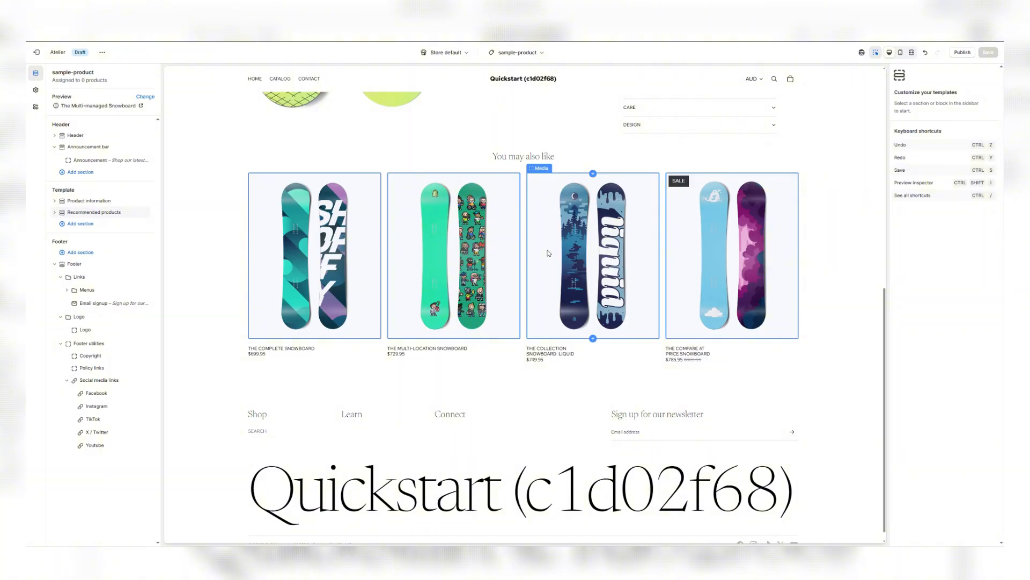
pyautogui.scroll(4, 548, 253)
pyautogui.click(541, 52)
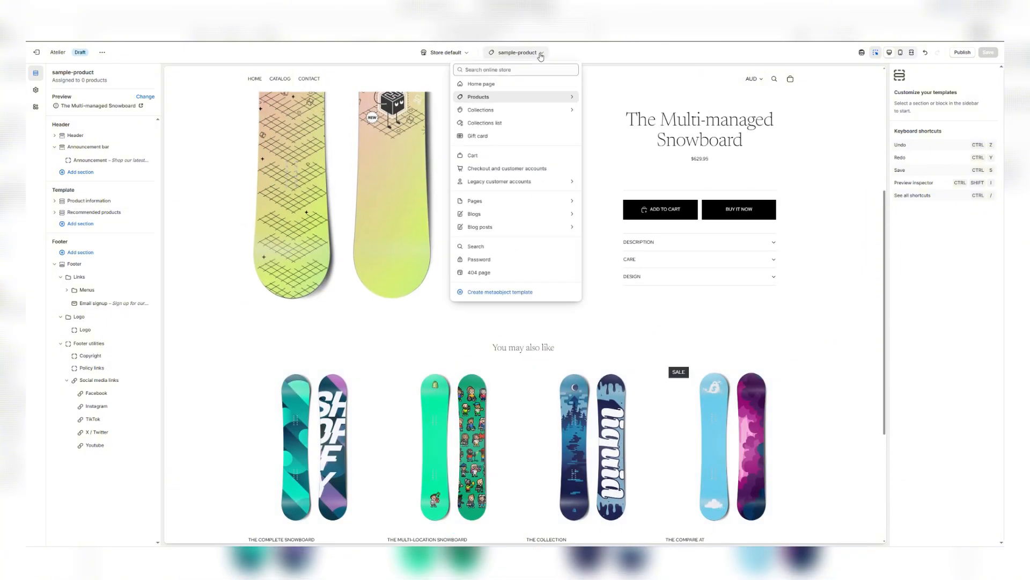
pyautogui.click(551, 99)
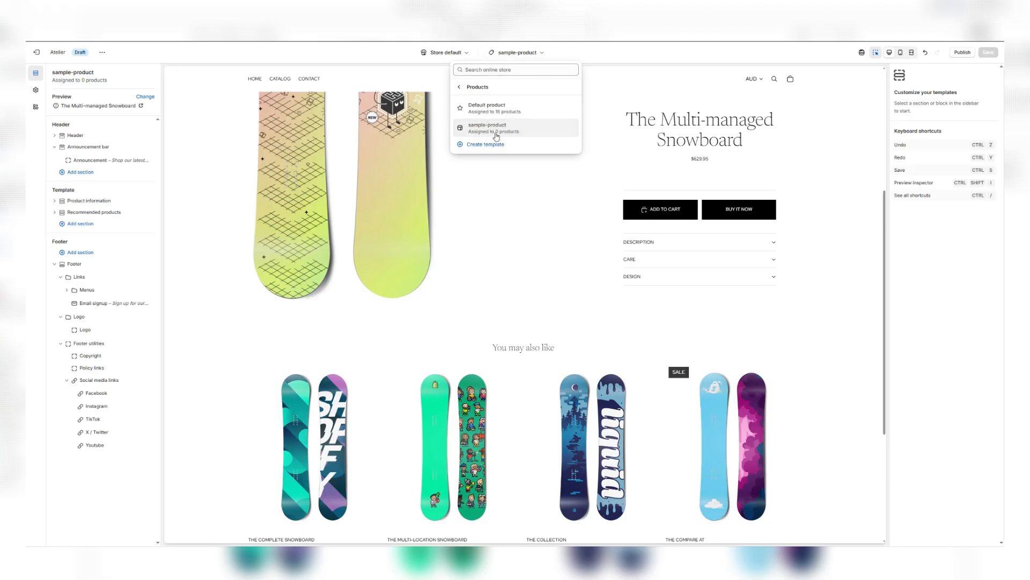
pyautogui.click(144, 96)
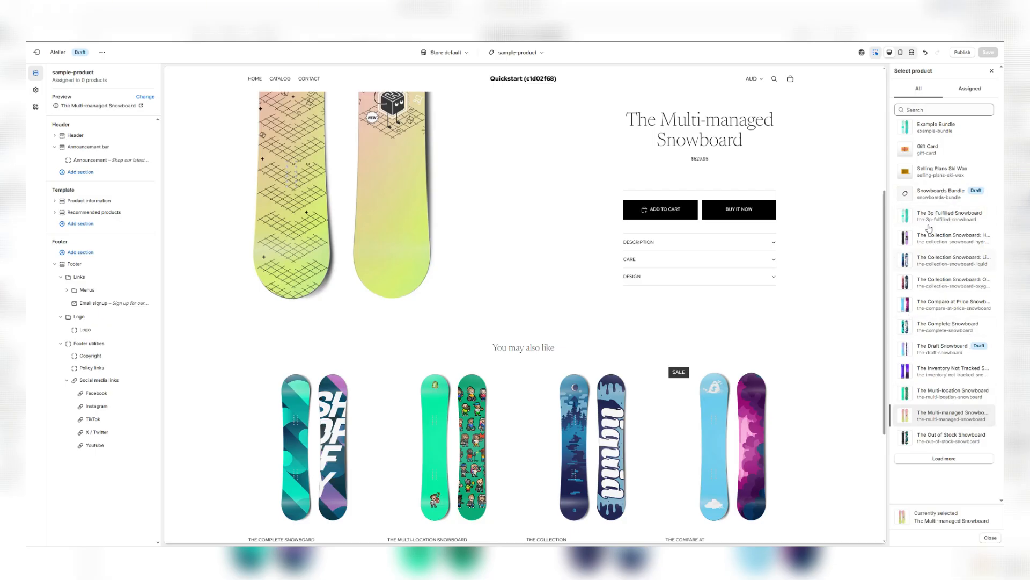
pyautogui.click(942, 215)
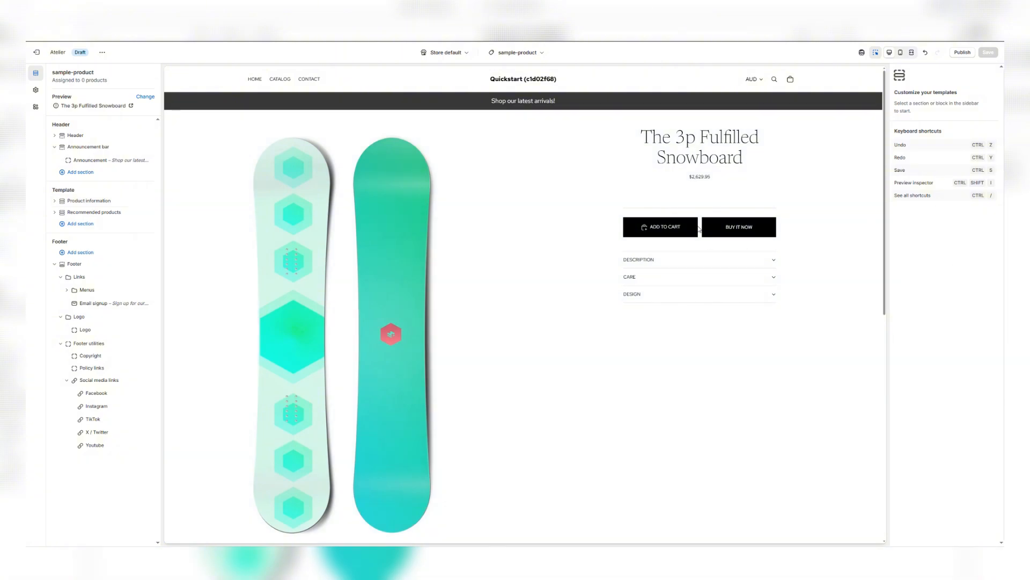
# Step: Add another accordion row below the Design row in the product details accordion
pyautogui.click(665, 263)
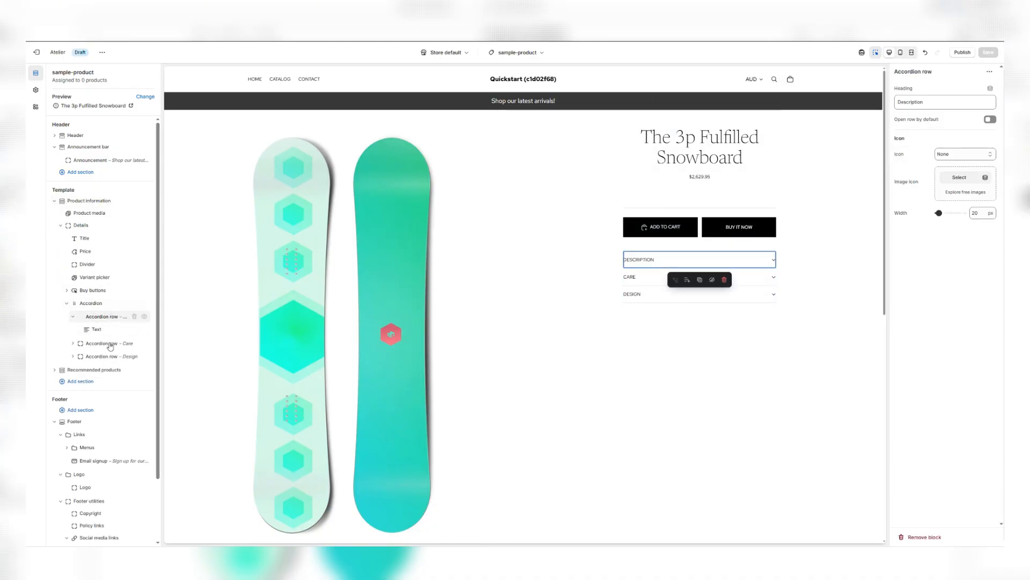
pyautogui.moveTo(115, 324)
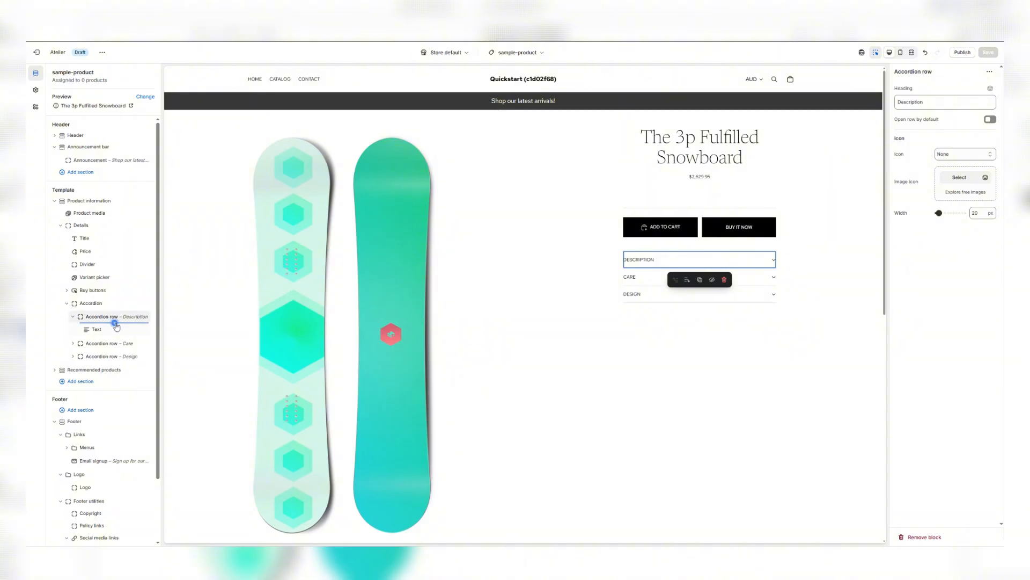
pyautogui.click(111, 370)
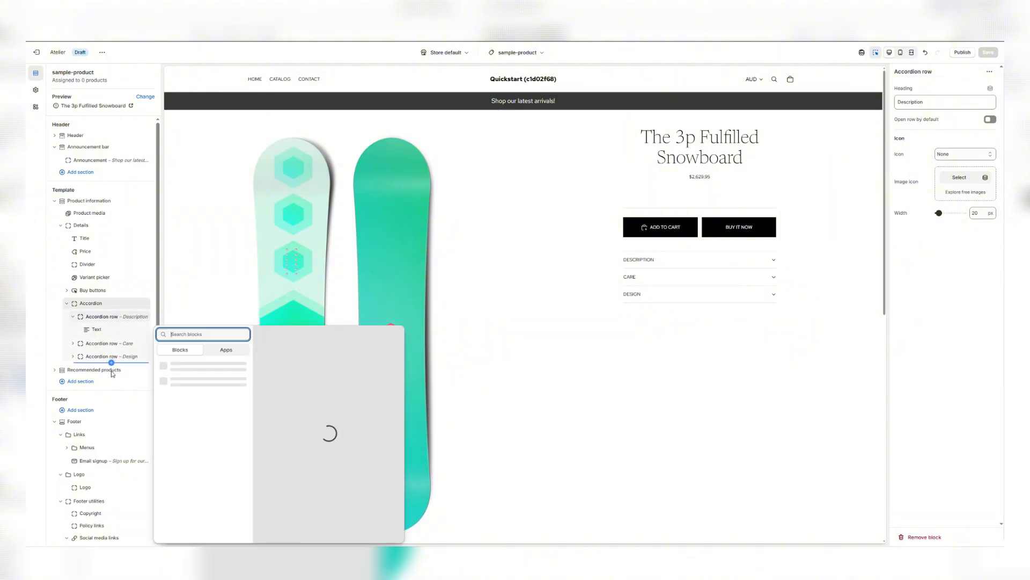
pyautogui.click(193, 365)
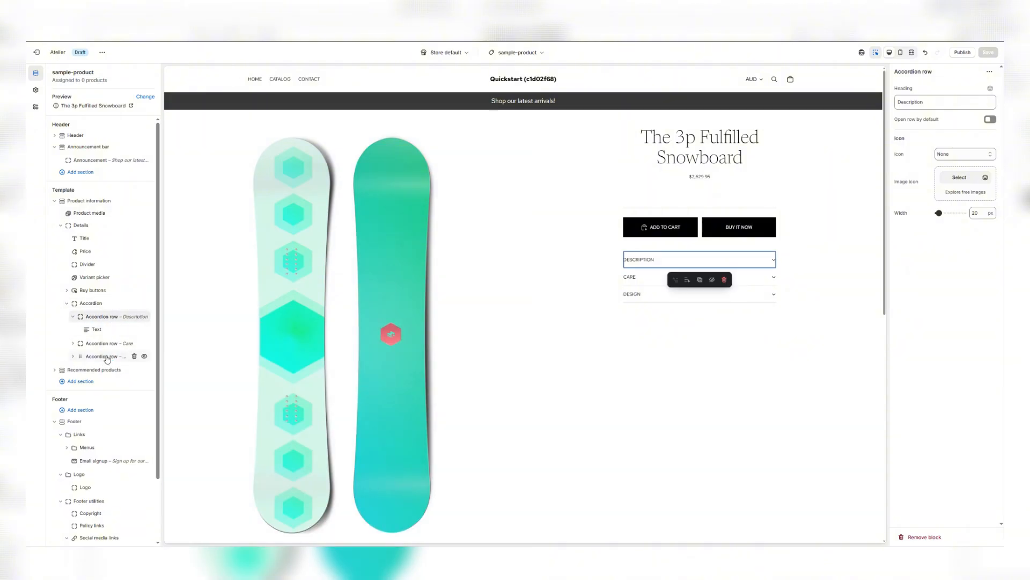
pyautogui.moveTo(961, 102); pyautogui.dragTo(893, 102)
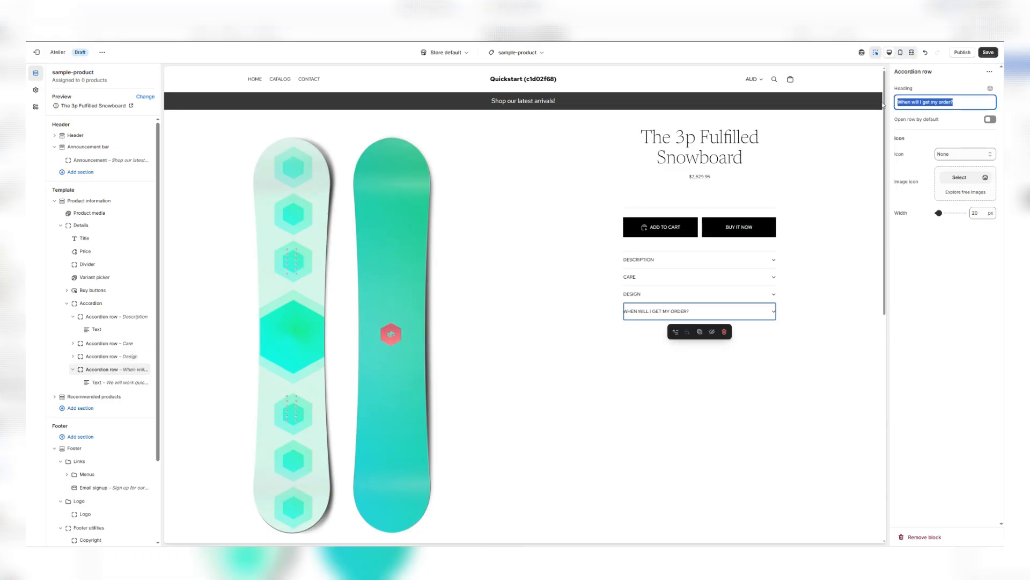
pyautogui.click(963, 102)
pyautogui.click(953, 277)
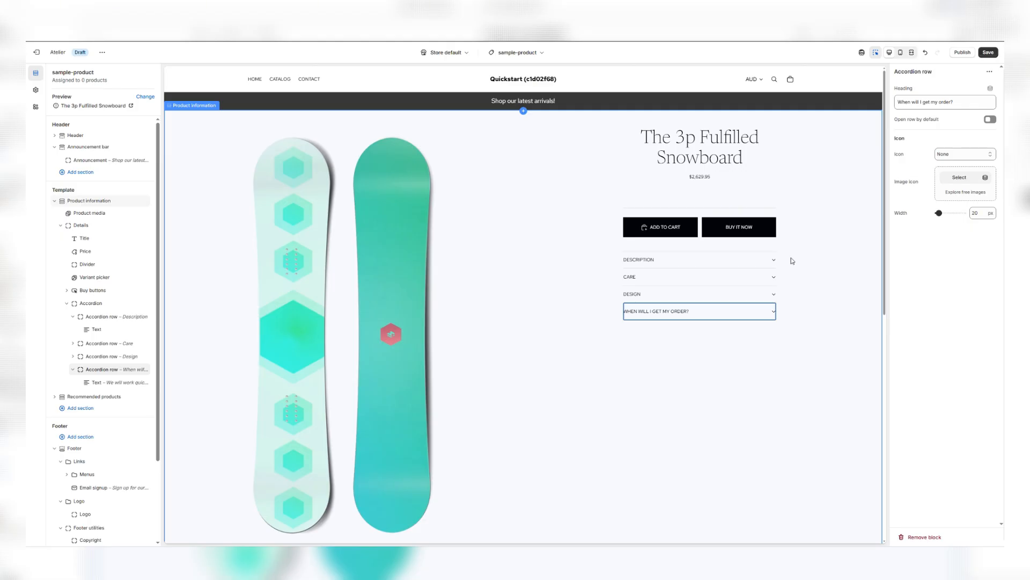
# Step: Open the settings of the Recommended products section on the sample-product template
pyautogui.scroll(-3, 793, 261)
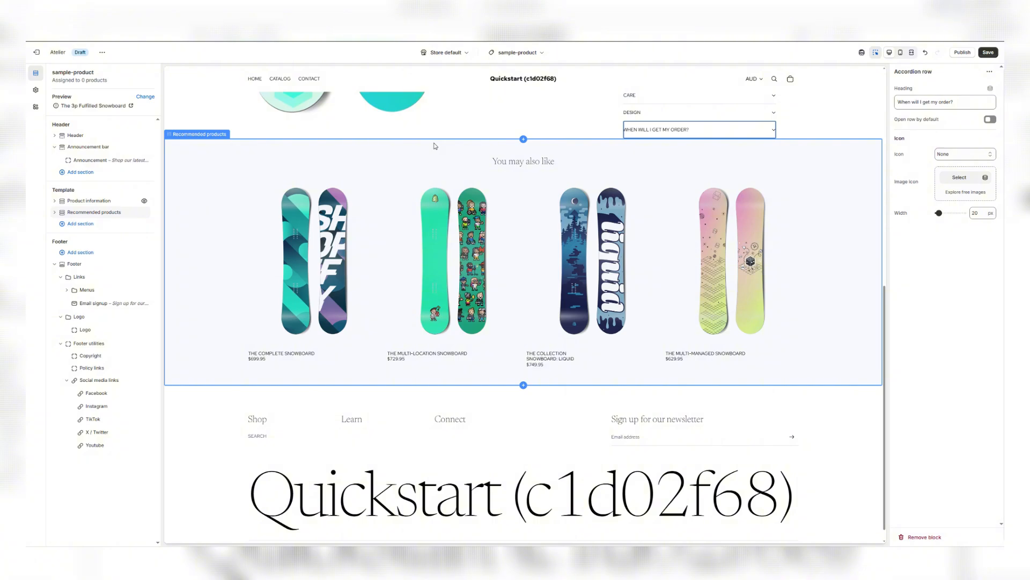
pyautogui.click(75, 212)
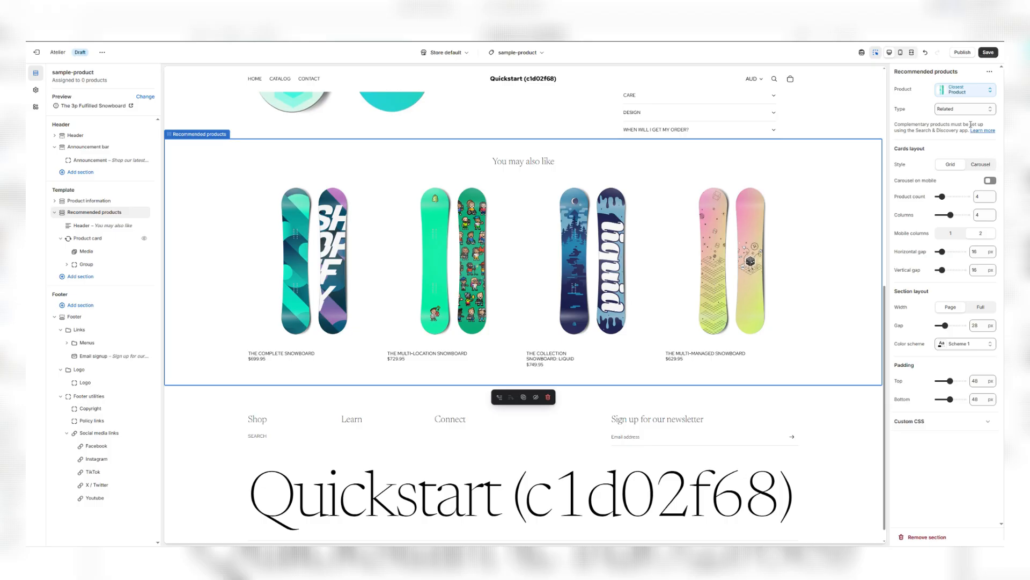
# Step: Open the Default collection template and look at the settings of its Collection section and Filtering and sorting block
pyautogui.click(518, 52)
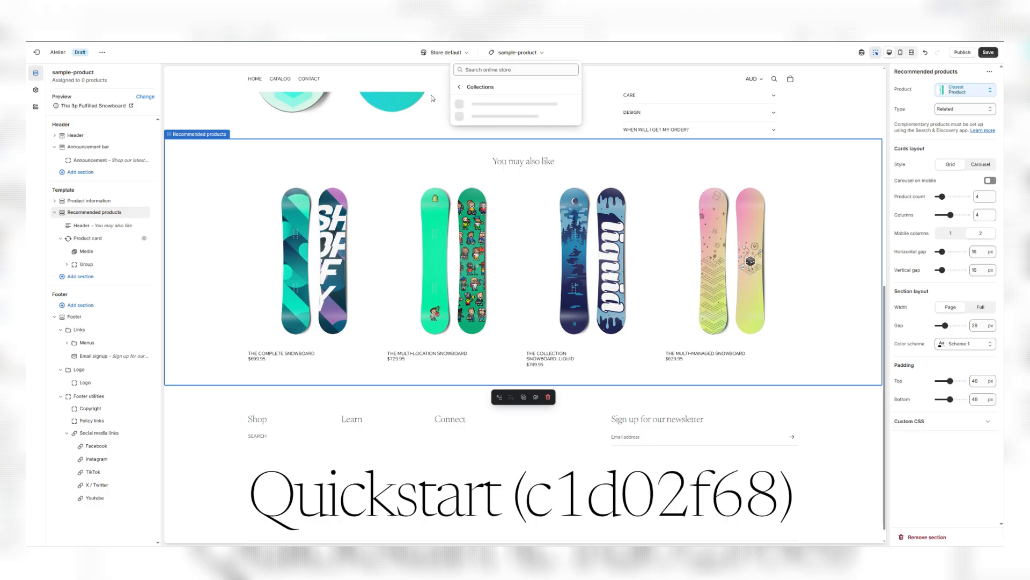
pyautogui.click(497, 109)
pyautogui.click(518, 113)
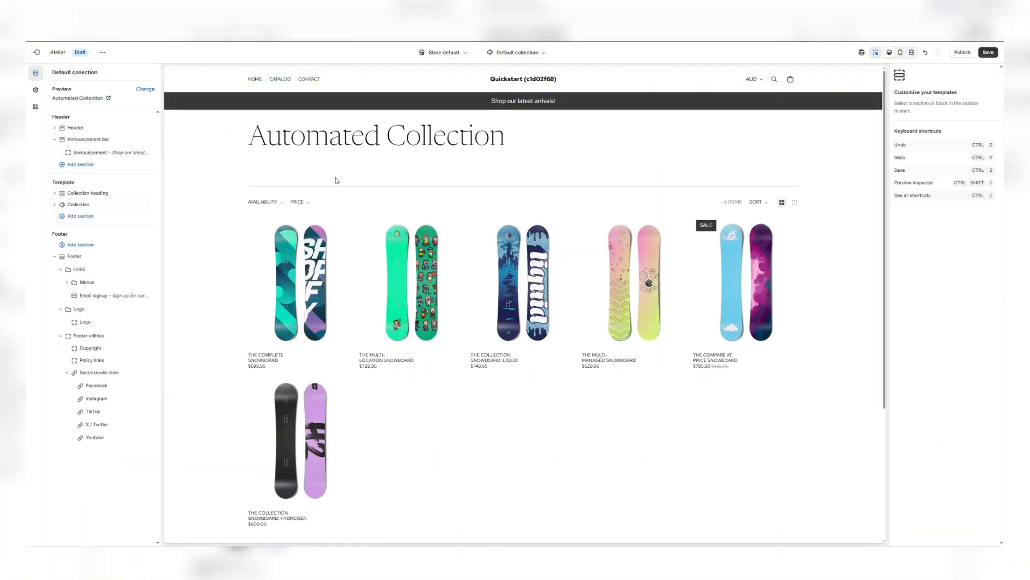
pyautogui.scroll(-4, 403, 182)
pyautogui.click(404, 191)
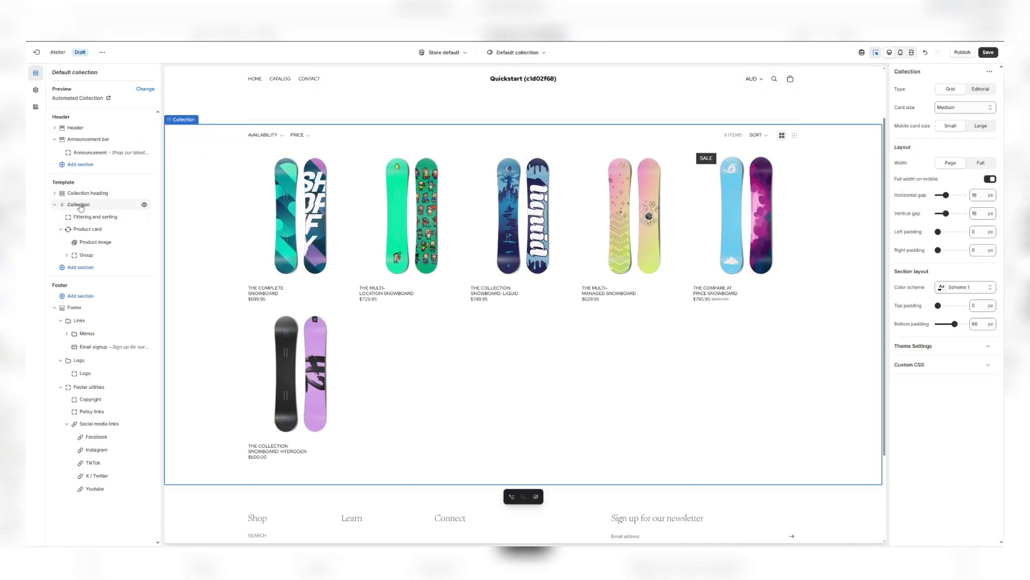
pyautogui.click(95, 217)
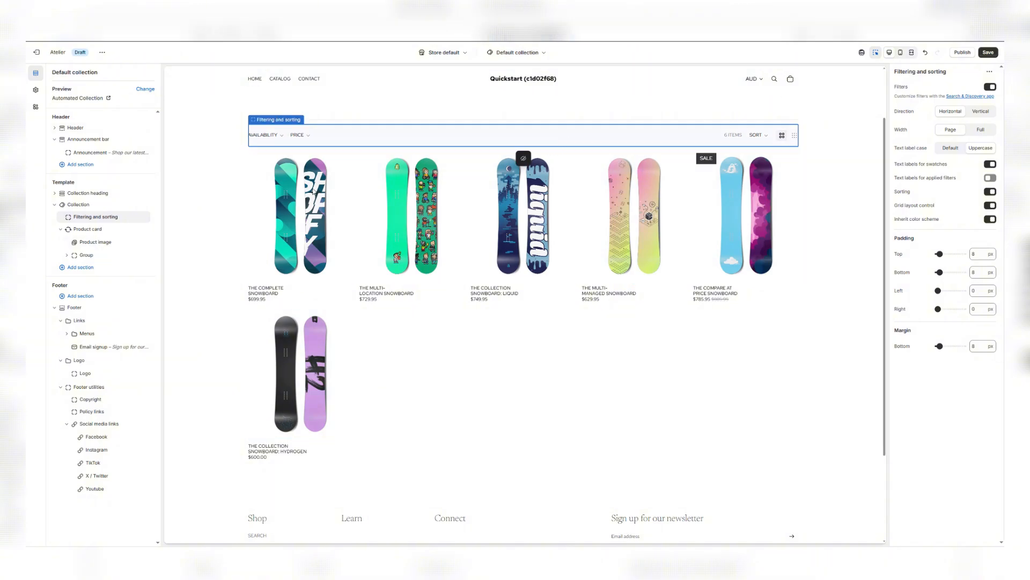
# Step: Set the border style of the collection's product cards to Solid
pyautogui.click(92, 228)
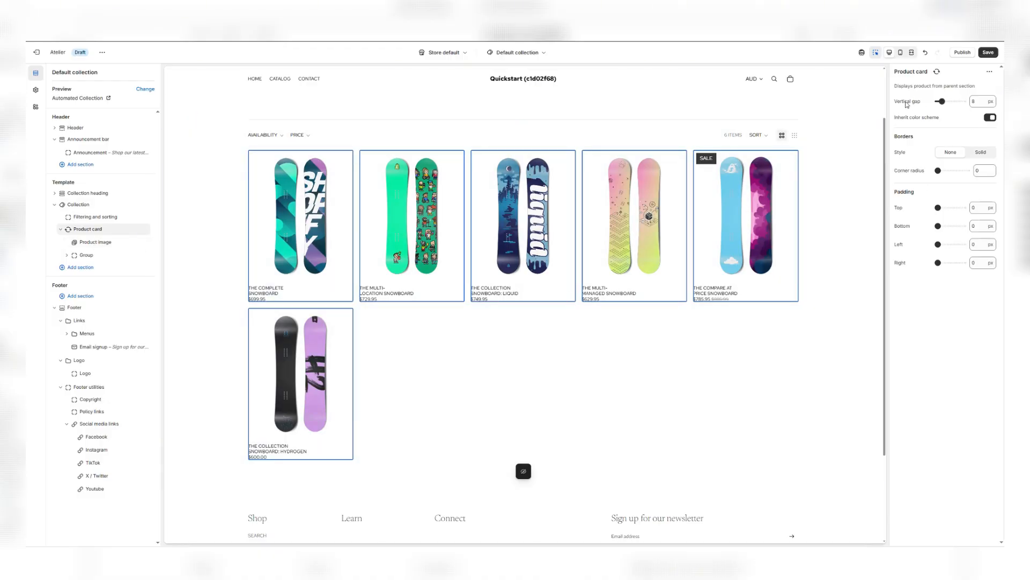
pyautogui.click(980, 153)
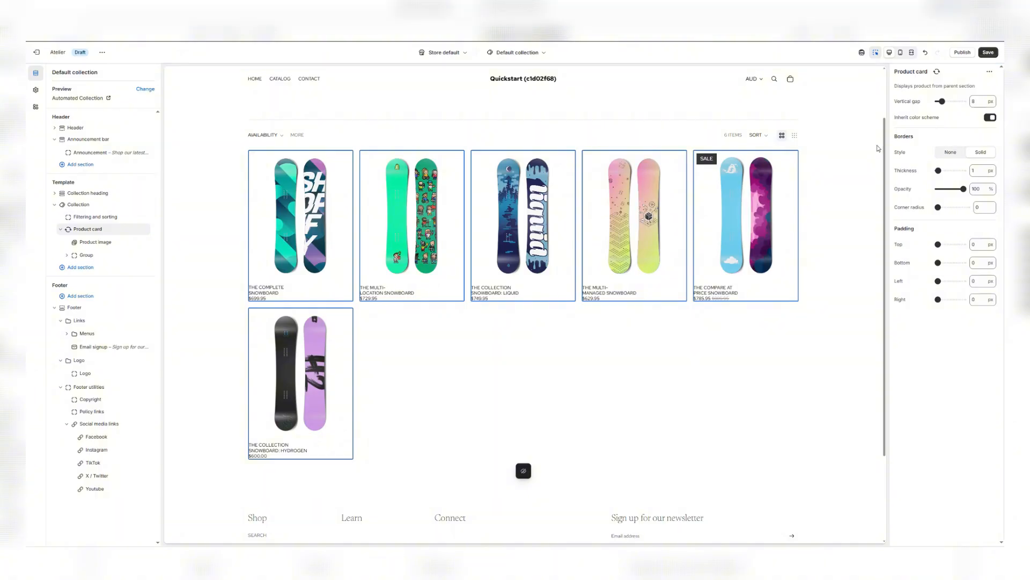
pyautogui.click(745, 298)
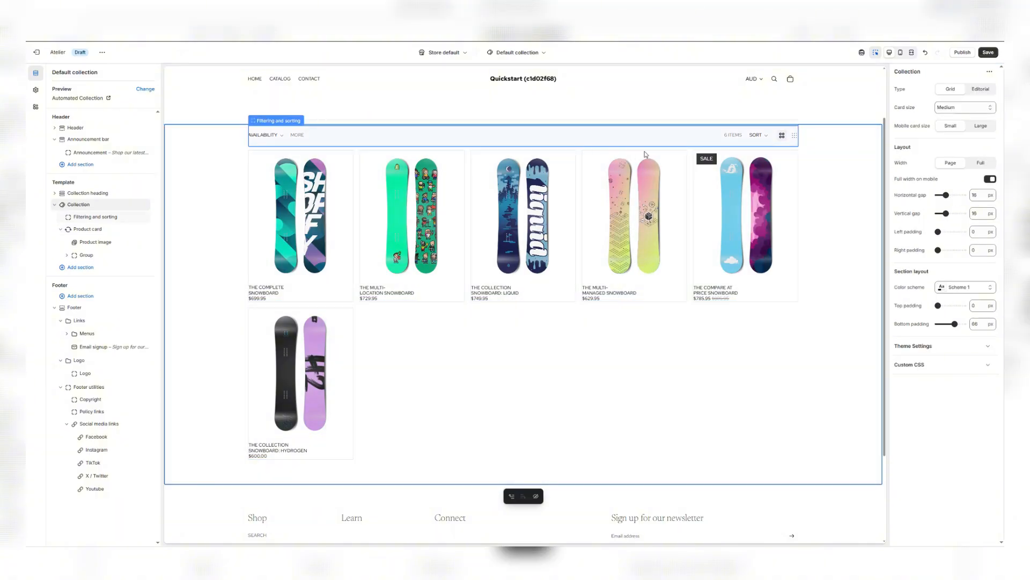
pyautogui.click(642, 251)
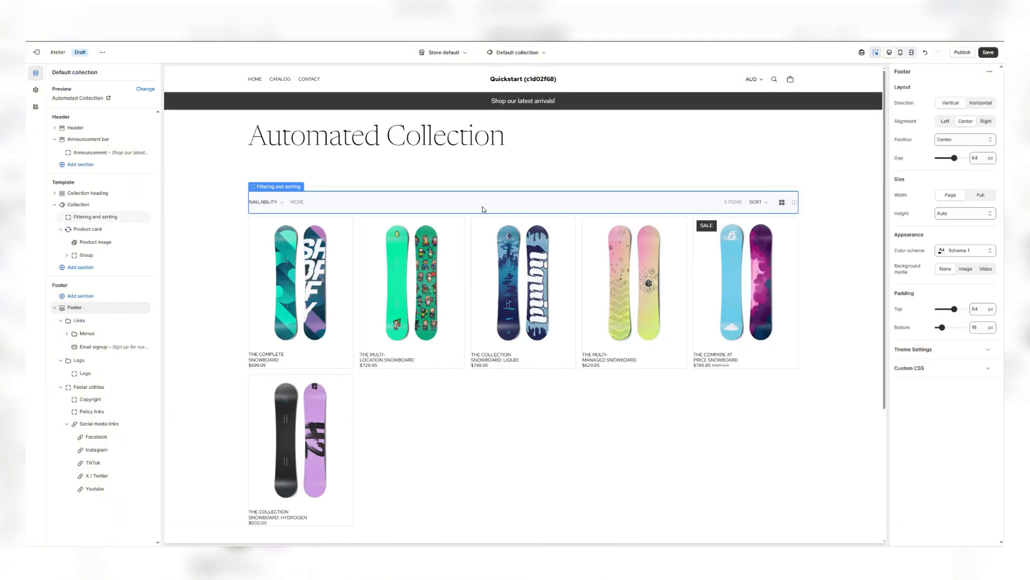
# Step: Look over the whole collection page with its Collection section selected and save the theme changes
pyautogui.click(484, 209)
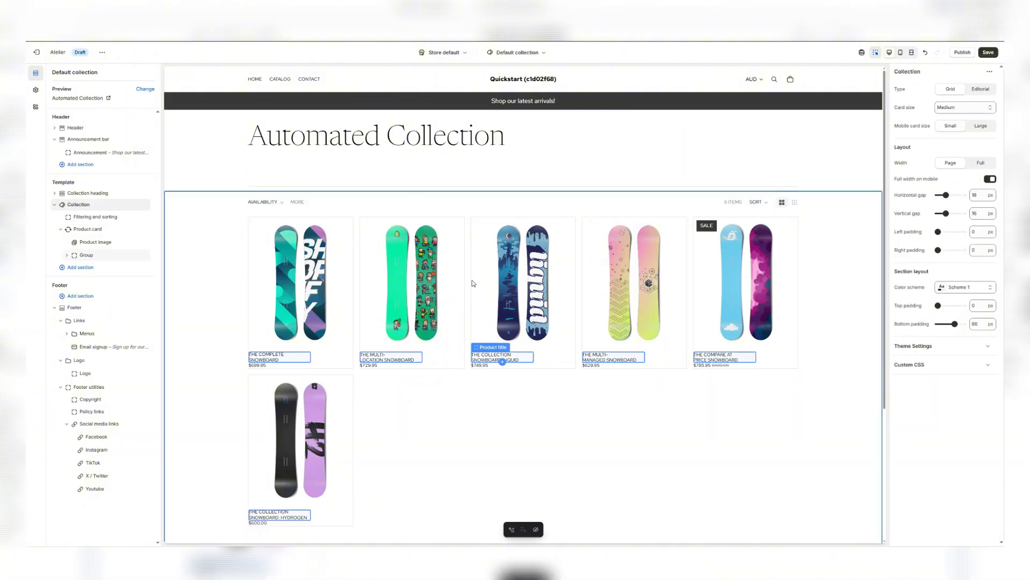
pyautogui.scroll(-4, 490, 167)
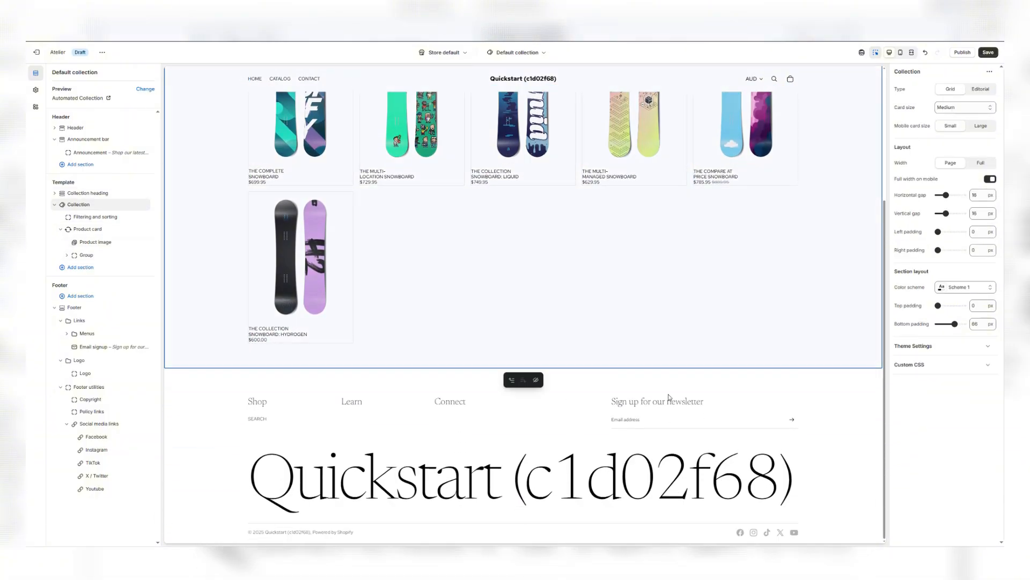
pyautogui.scroll(5, 669, 397)
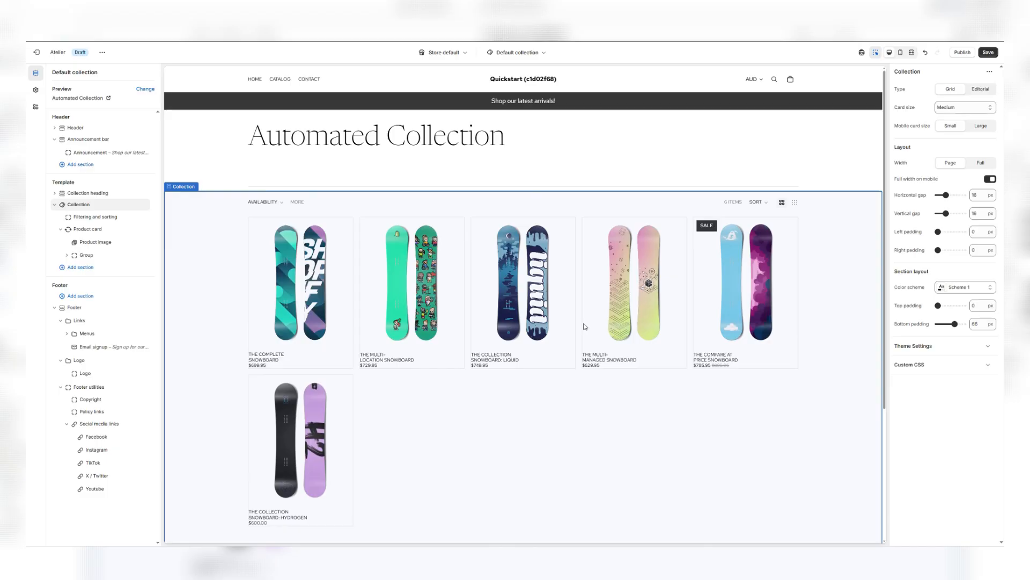
pyautogui.click(988, 52)
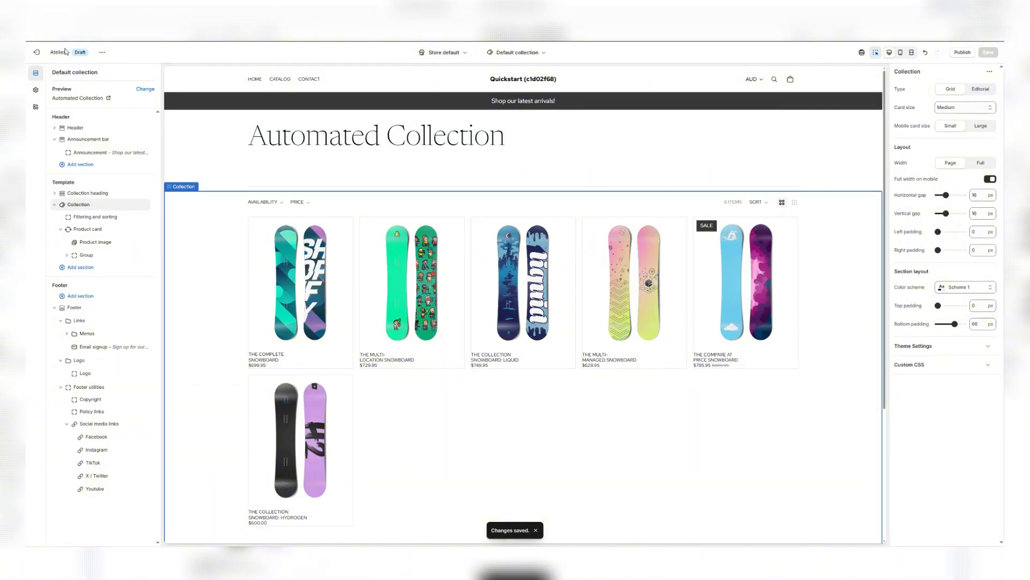
# Step: Leave the theme editor, preview the Atelier draft's home page from the theme library and get its shareable preview link
pyautogui.click(37, 51)
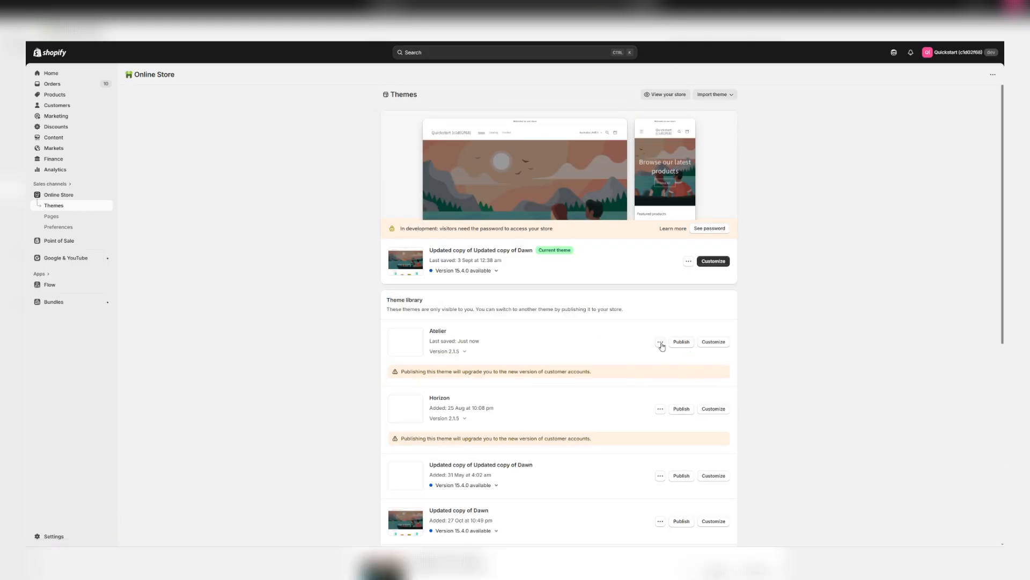
pyautogui.click(660, 342)
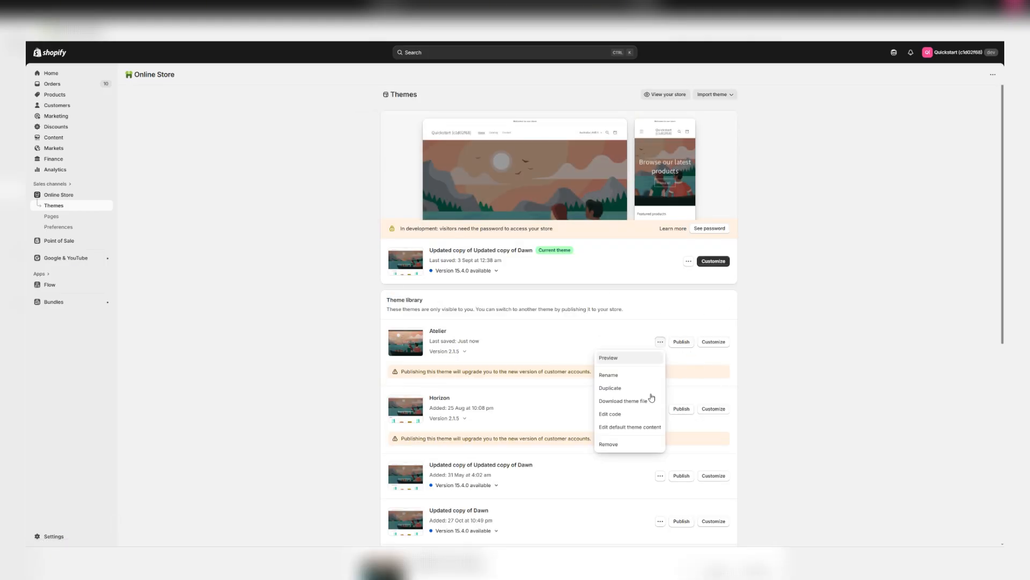
pyautogui.click(613, 358)
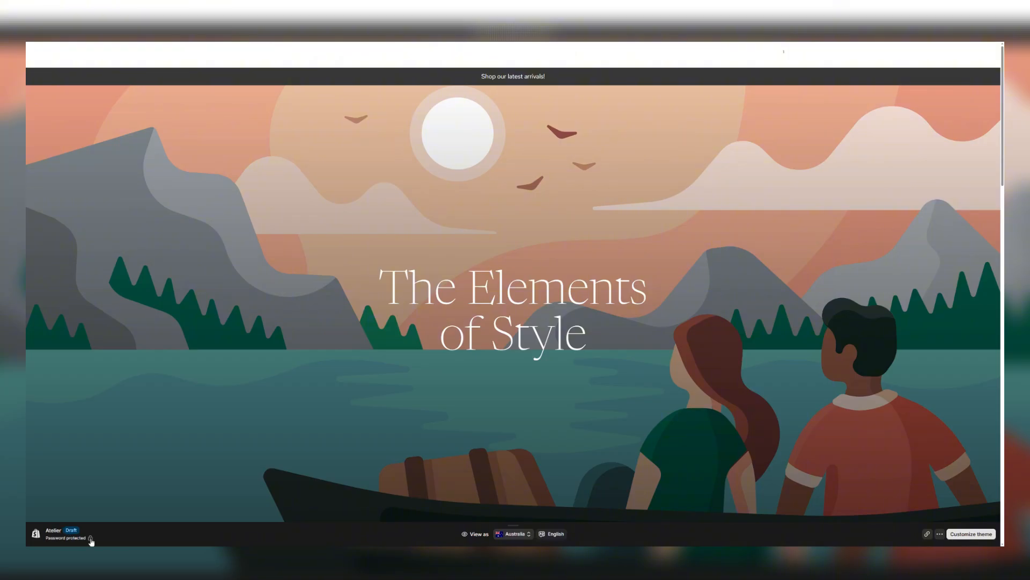
pyautogui.scroll(-20, 525, 286)
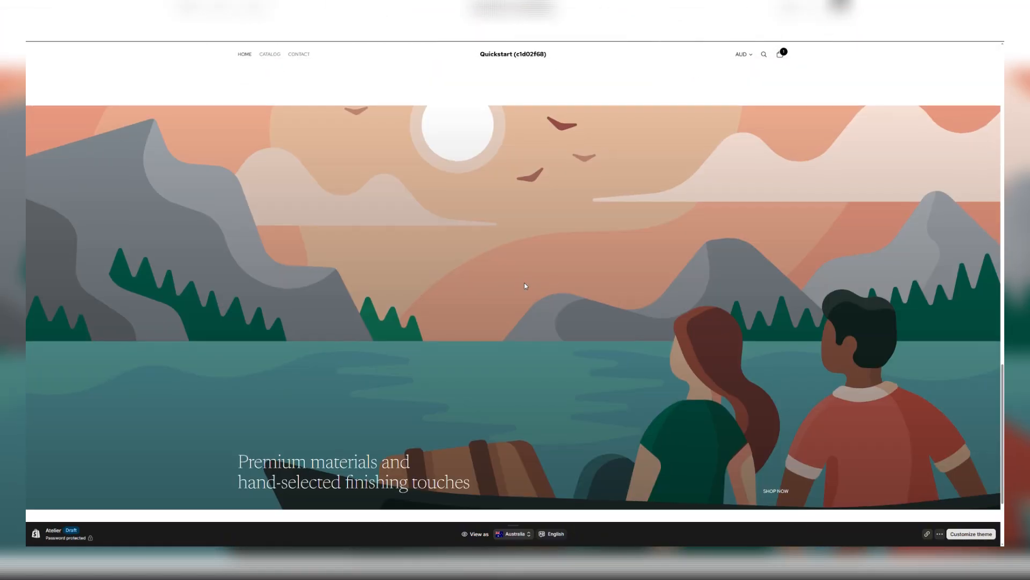
pyautogui.scroll(-3, 525, 286)
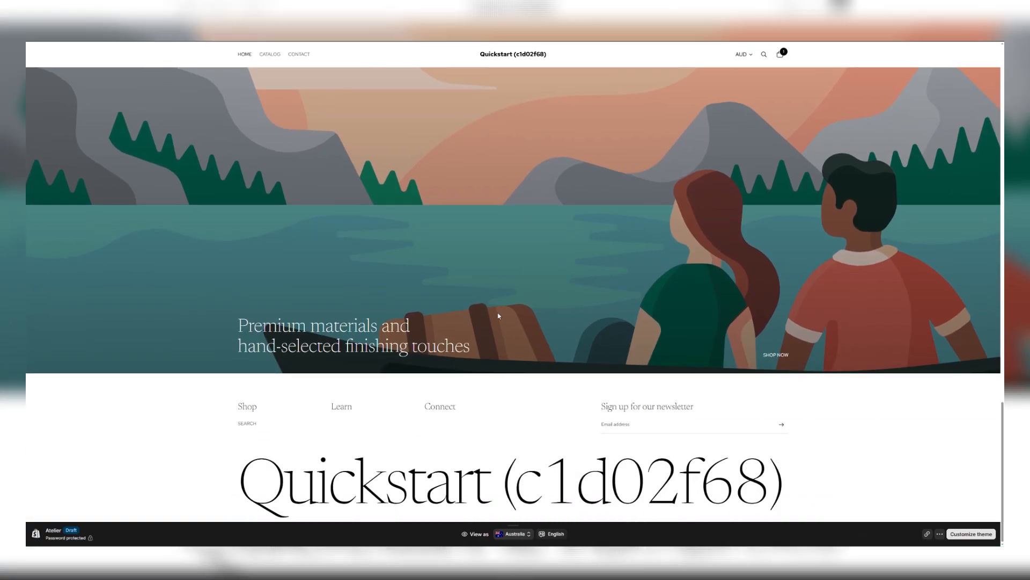
pyautogui.scroll(20, 488, 339)
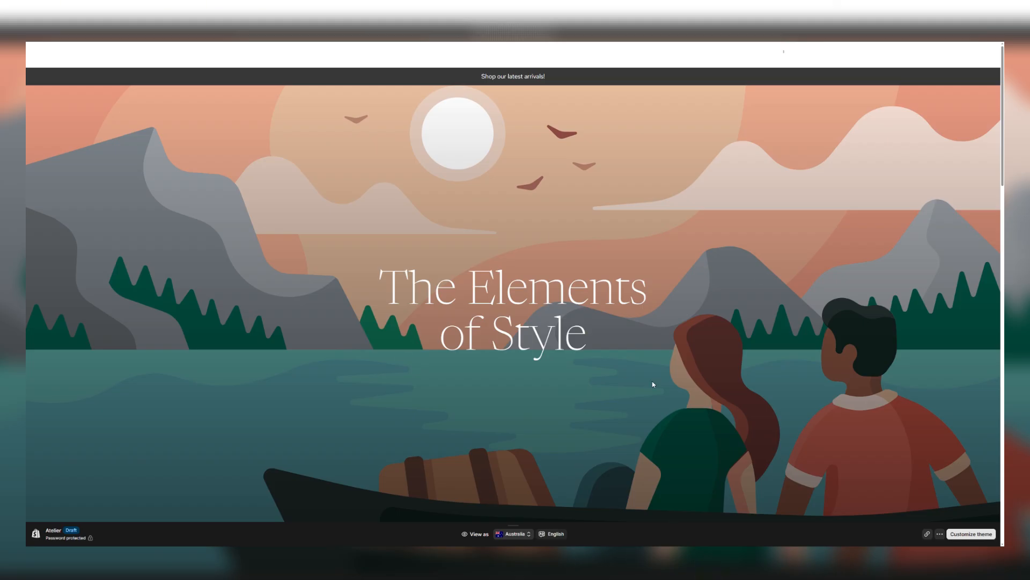
pyautogui.click(927, 534)
pyautogui.scroll(-4, 675, 327)
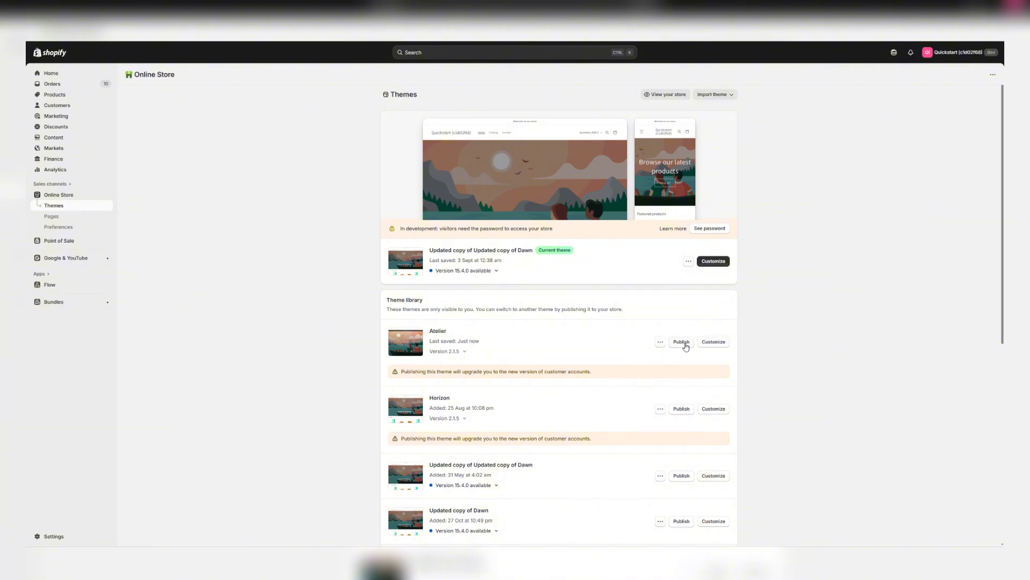
# Step: Publish the Atelier theme as the store's current theme and view the live home page
pyautogui.click(682, 343)
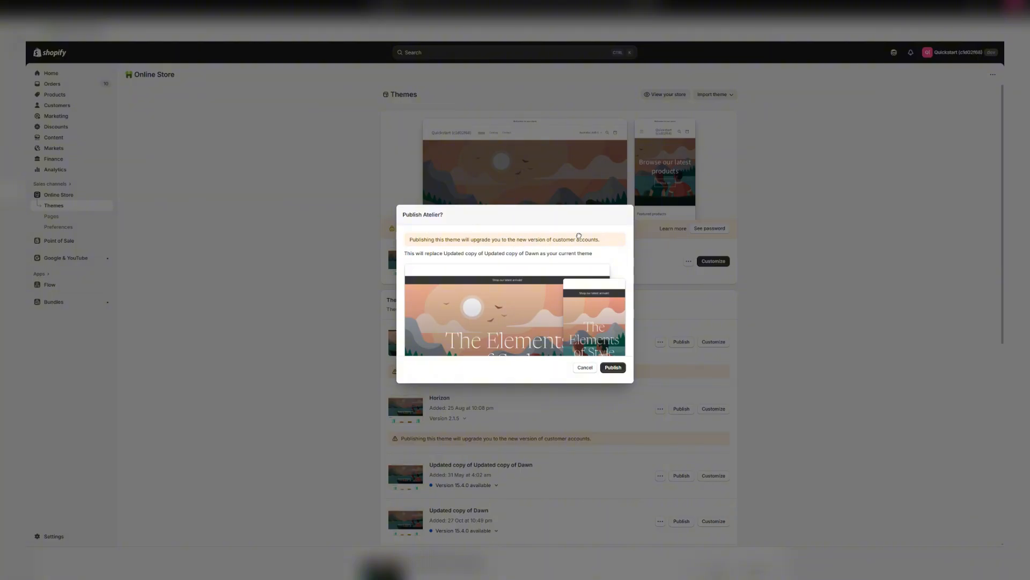
pyautogui.click(614, 367)
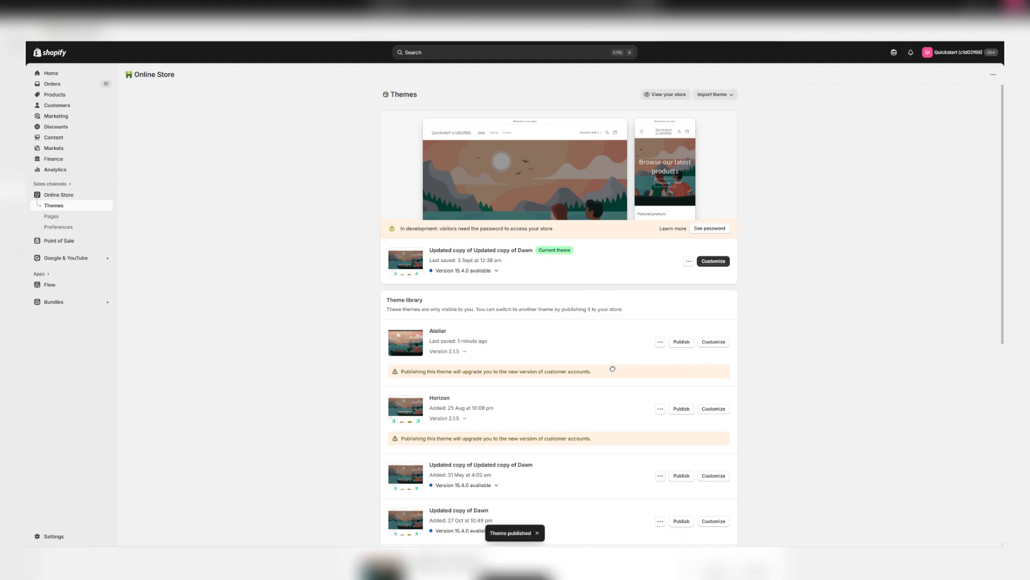
pyautogui.click(671, 94)
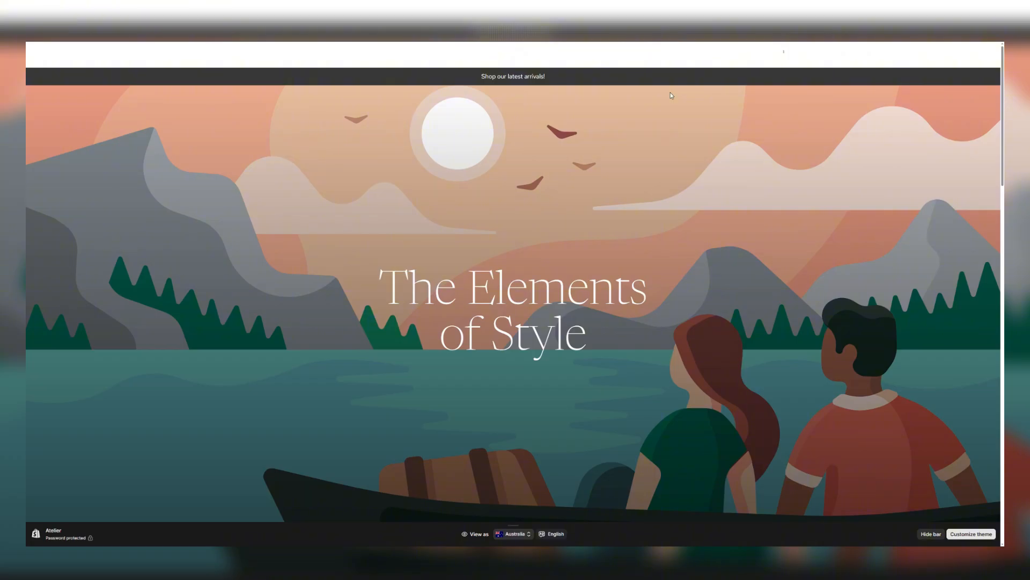
pyautogui.scroll(-10, 523, 205)
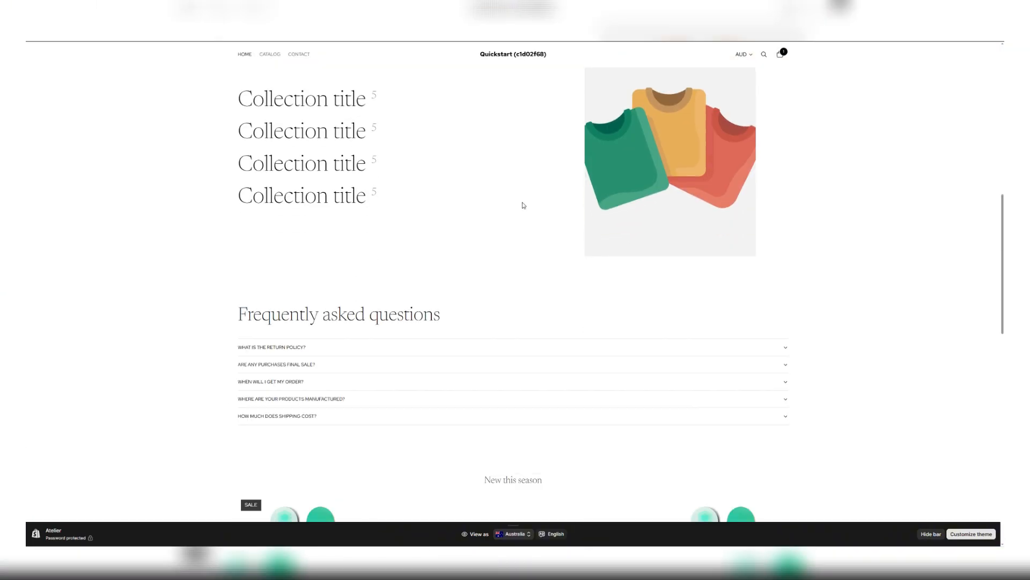
pyautogui.scroll(10, 523, 205)
pyautogui.scroll(-8, 527, 384)
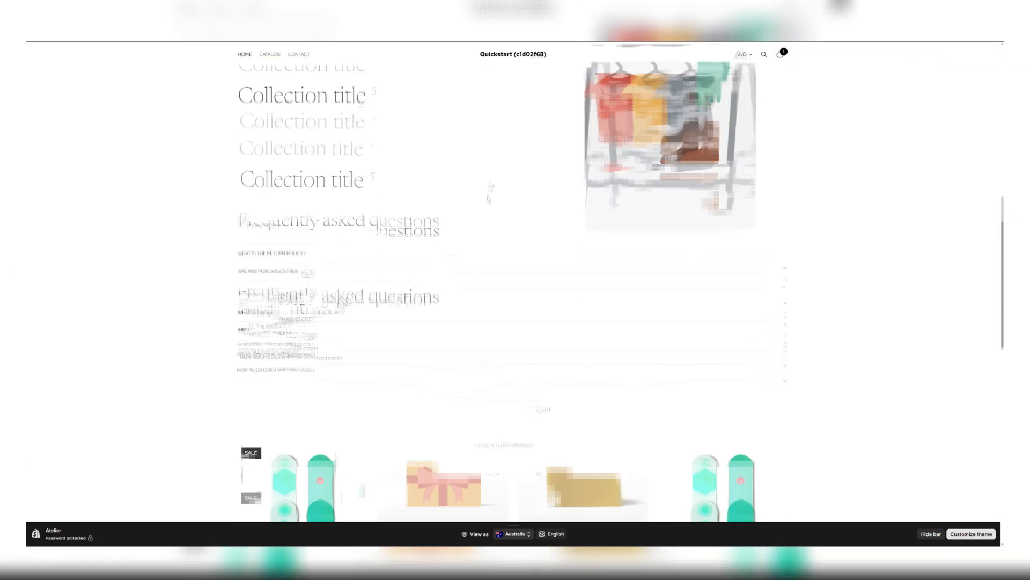
pyautogui.scroll(3, 489, 193)
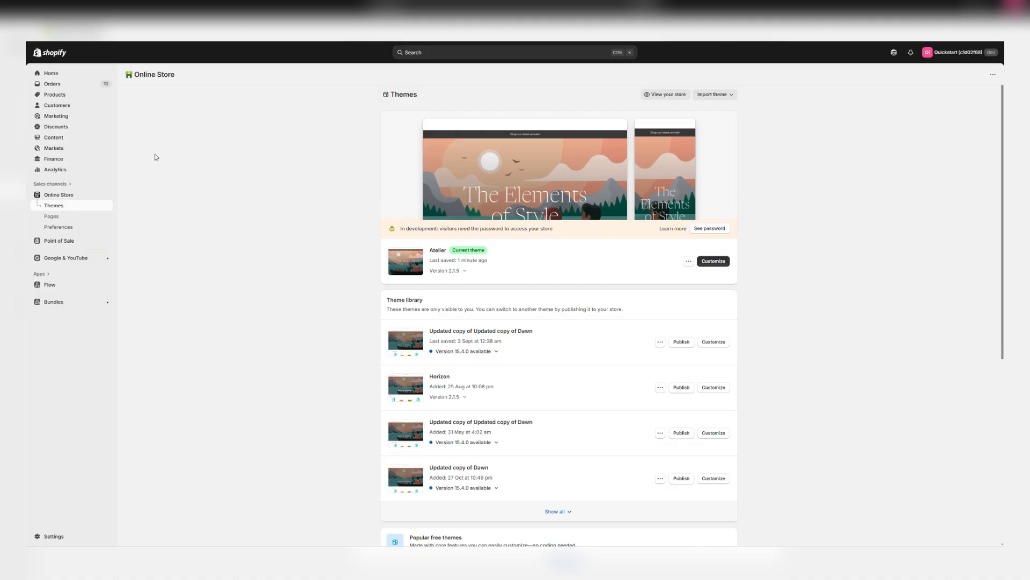
# Step: Open the store's Main menu for editing from the content menus
pyautogui.click(92, 140)
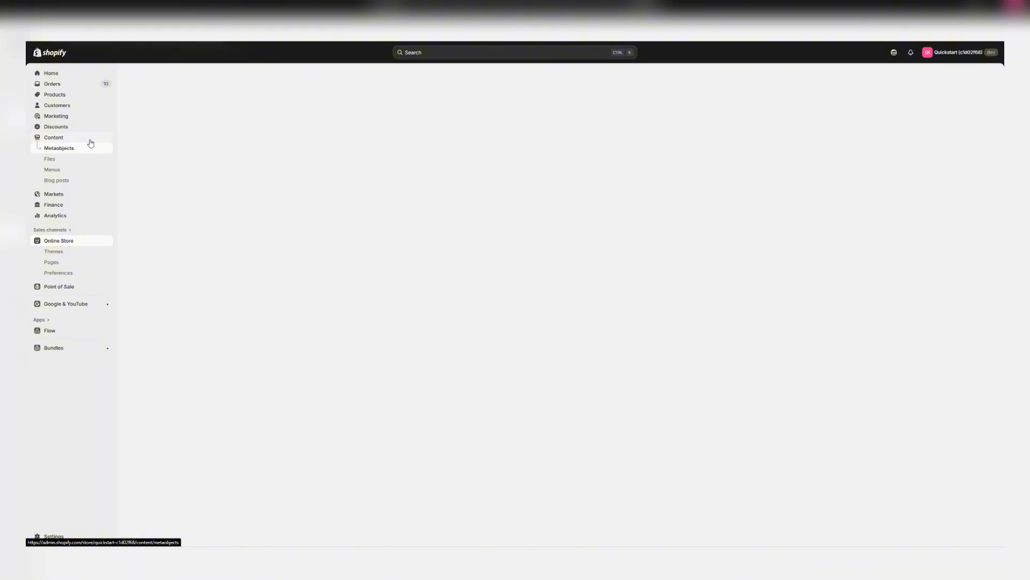
pyautogui.click(78, 172)
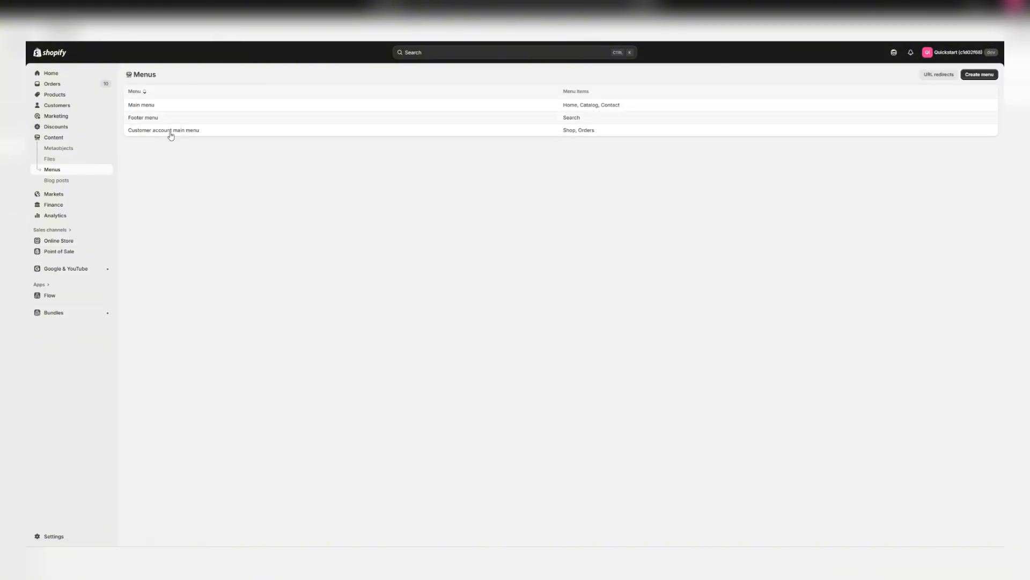
pyautogui.click(138, 106)
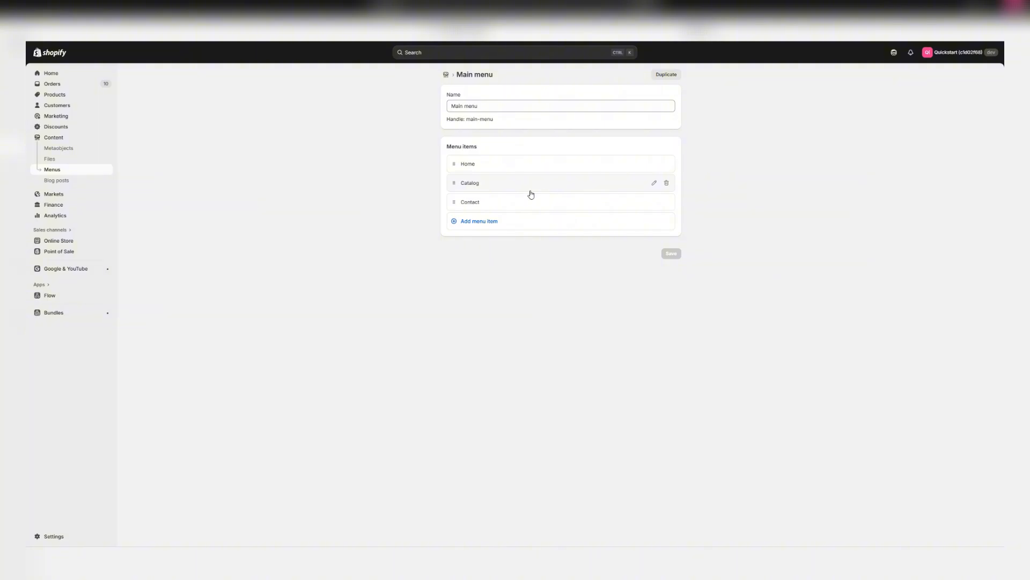
# Step: Add a menu item labelled "About Us" that links to /about-us to the Main menu
pyautogui.click(496, 222)
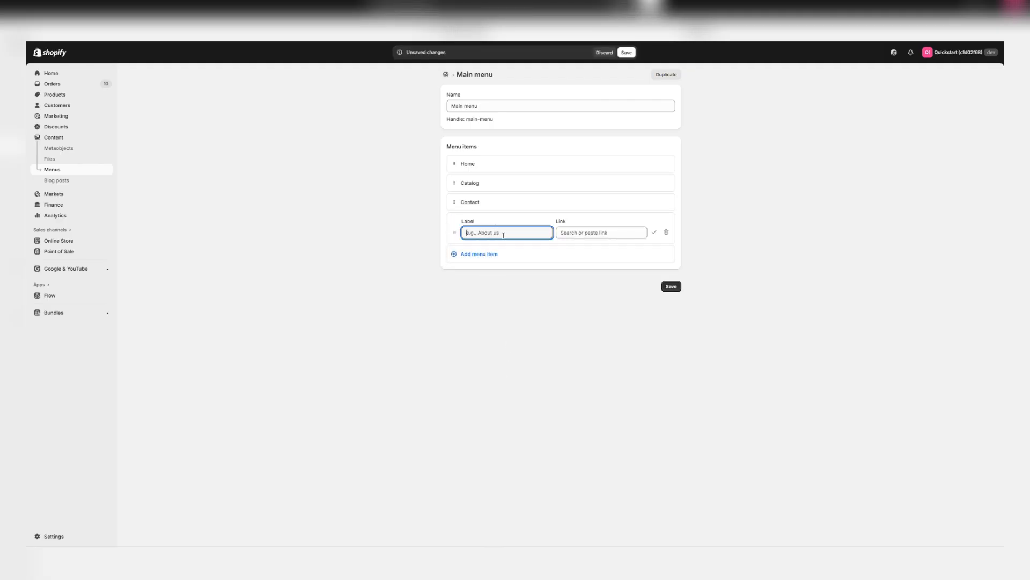
pyautogui.write('About Us')
pyautogui.click(607, 232)
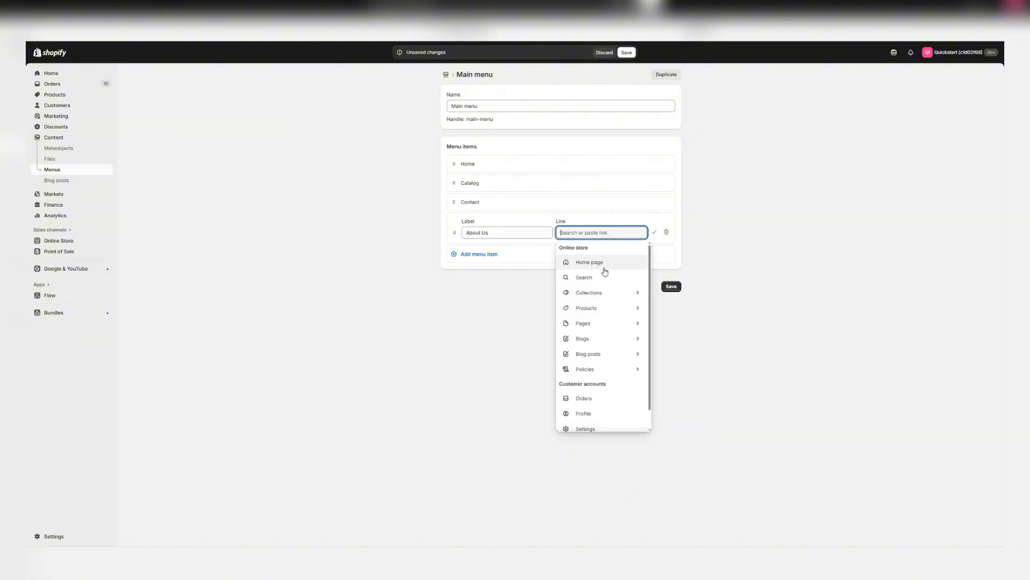
pyautogui.scroll(-1, 600, 278)
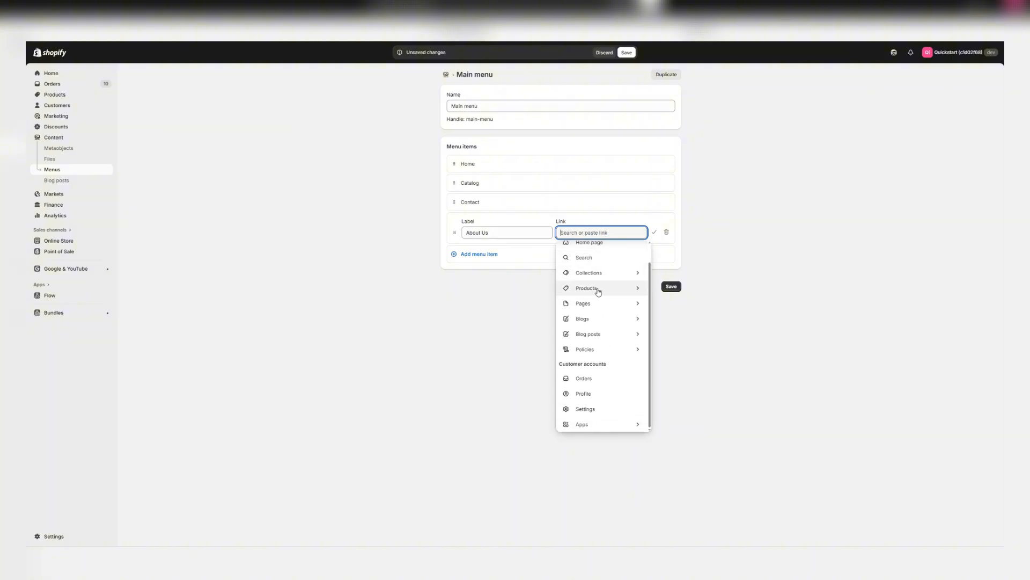
pyautogui.scroll(1, 611, 348)
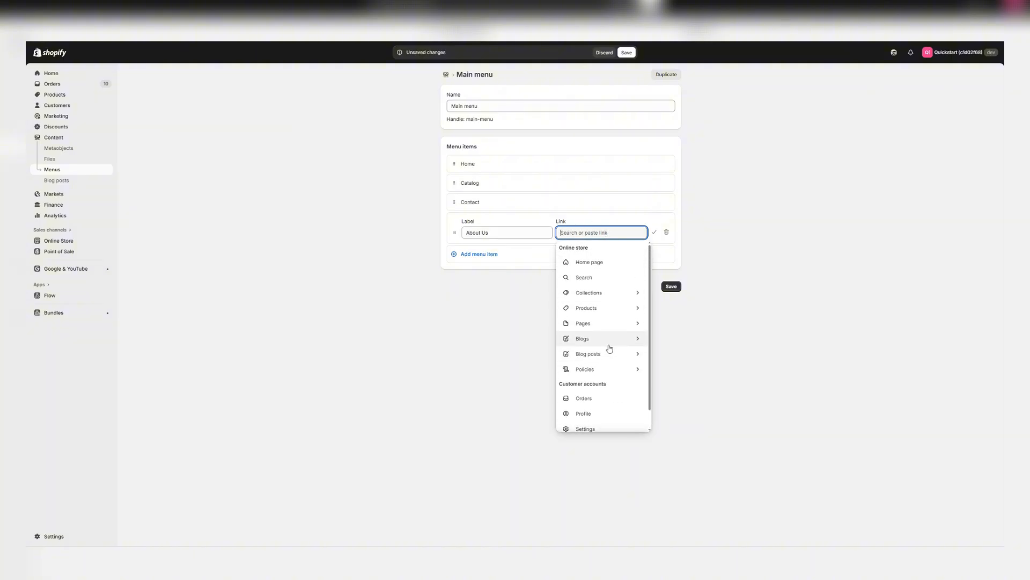
pyautogui.write('/')
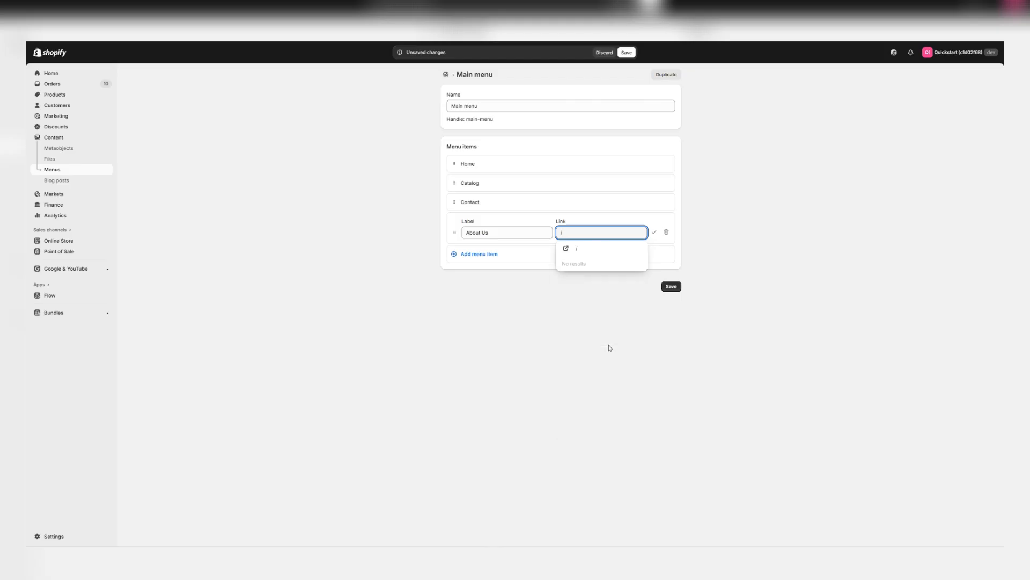
pyautogui.press('BackSpace')
pyautogui.write('/about-us')
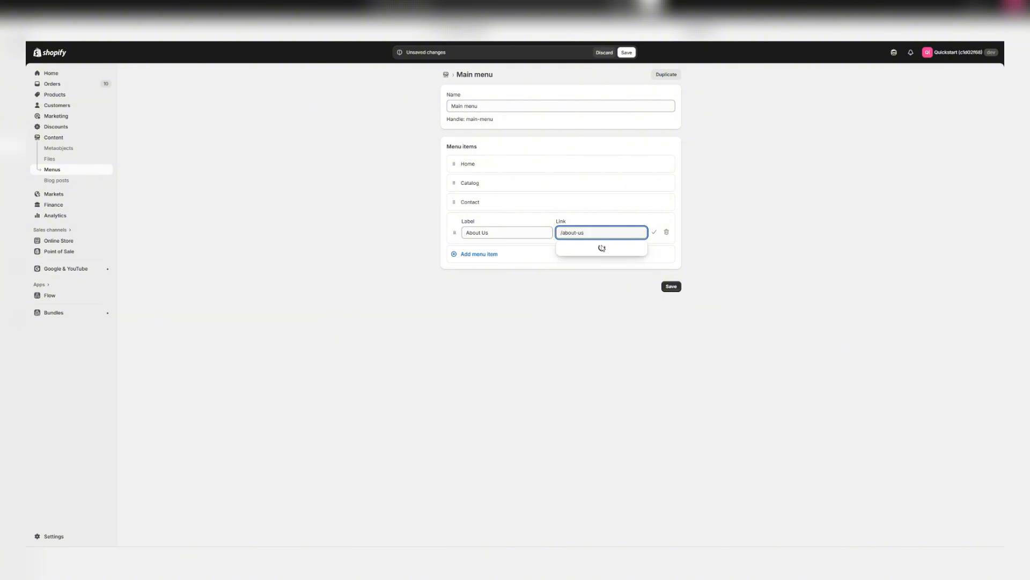
pyautogui.click(609, 249)
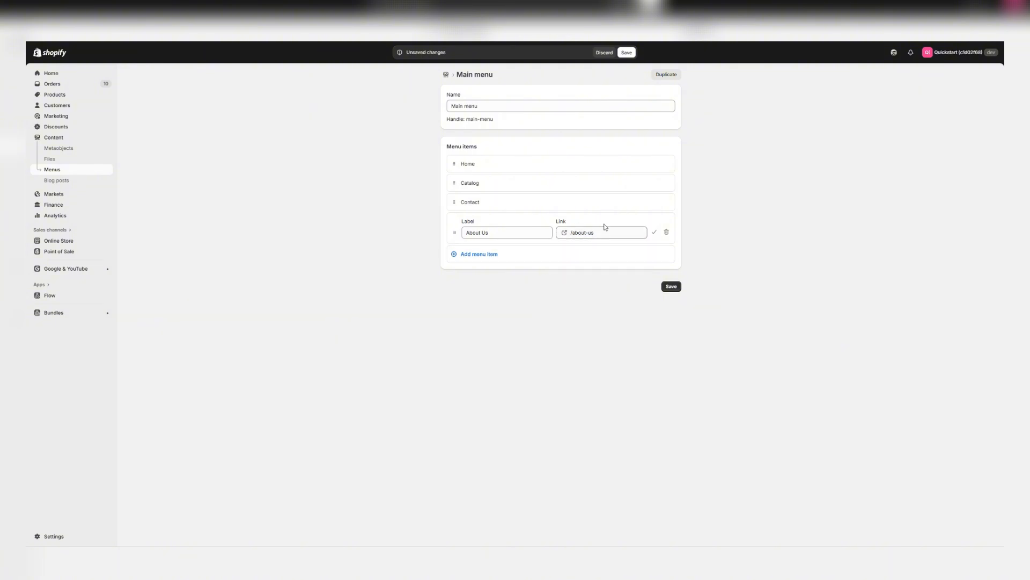
pyautogui.click(655, 233)
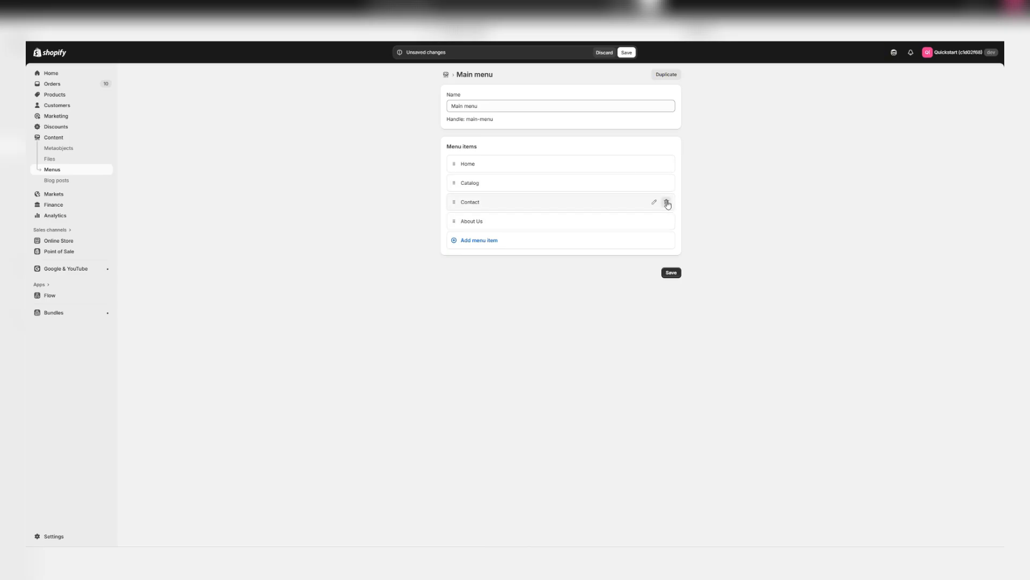
# Step: Remove the Contact item from the Main menu and save the menu
pyautogui.click(666, 202)
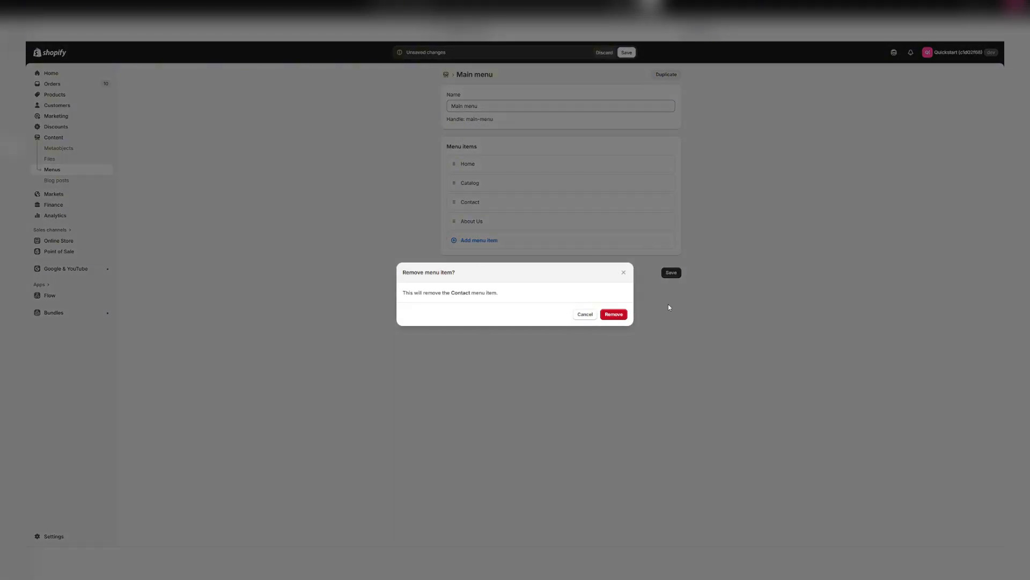
pyautogui.click(616, 314)
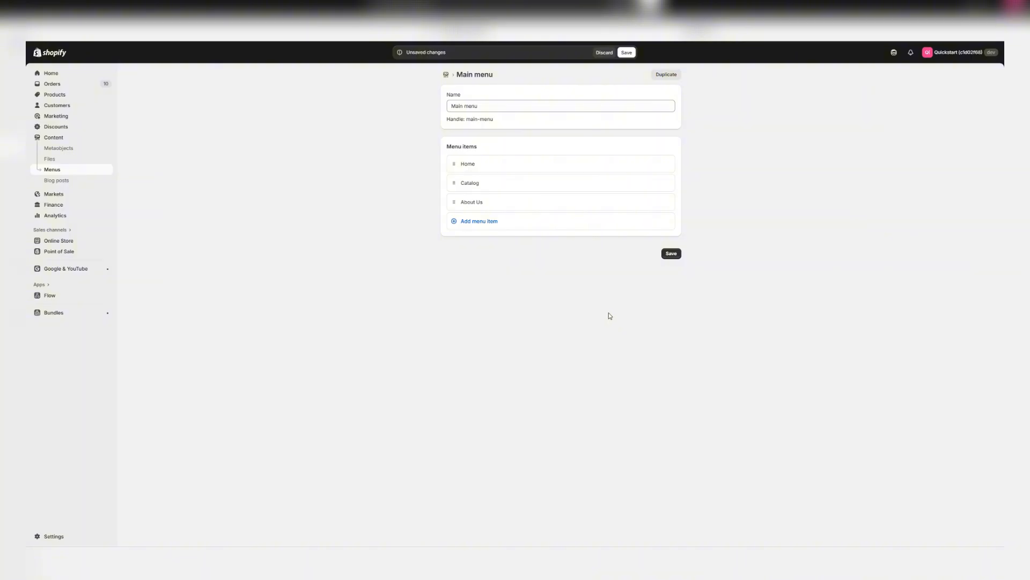
pyautogui.click(626, 52)
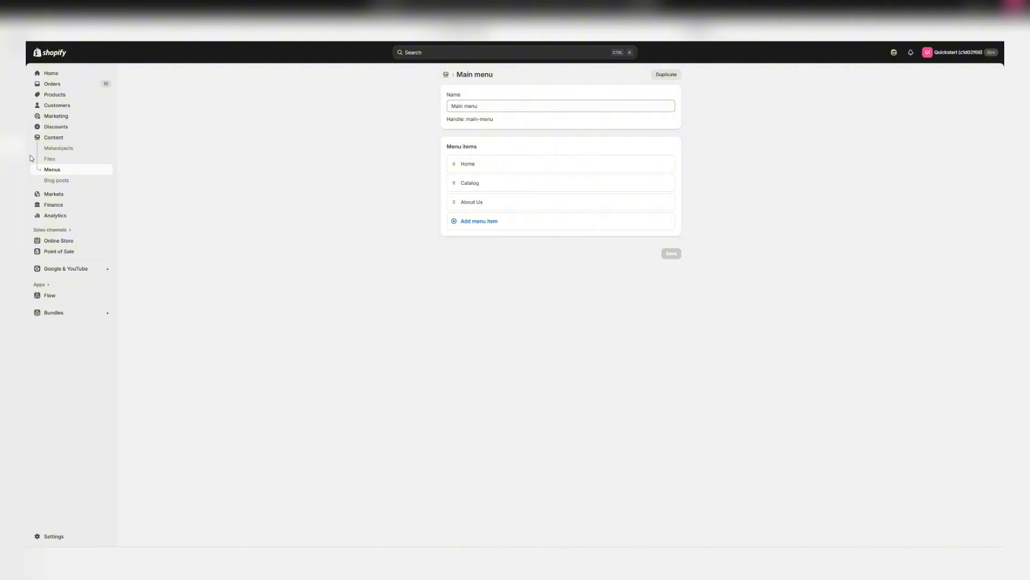
# Step: Return to the list of menus and take a look at the URL redirects page
pyautogui.click(67, 170)
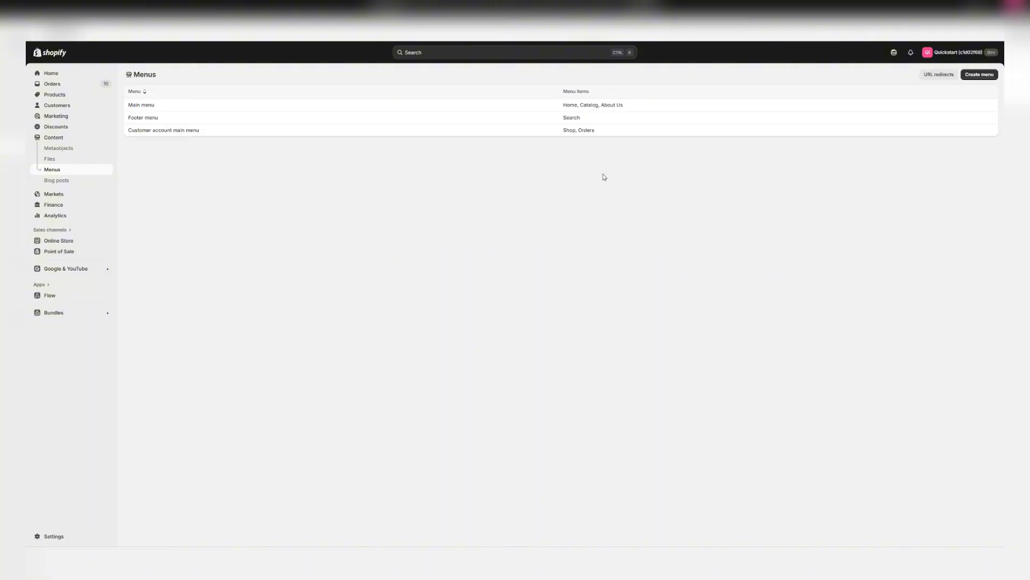
pyautogui.click(939, 75)
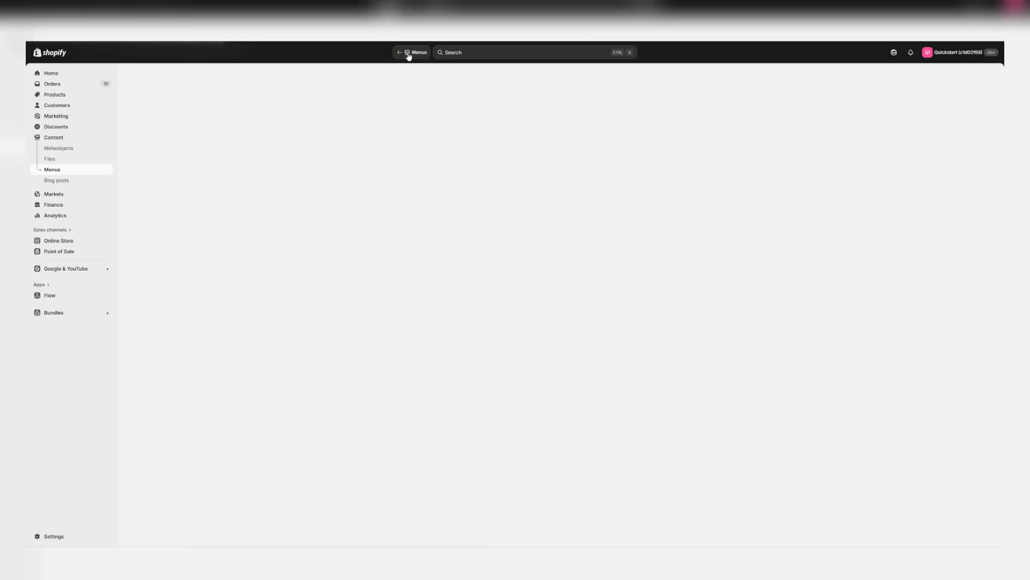
pyautogui.click(403, 52)
pyautogui.click(983, 75)
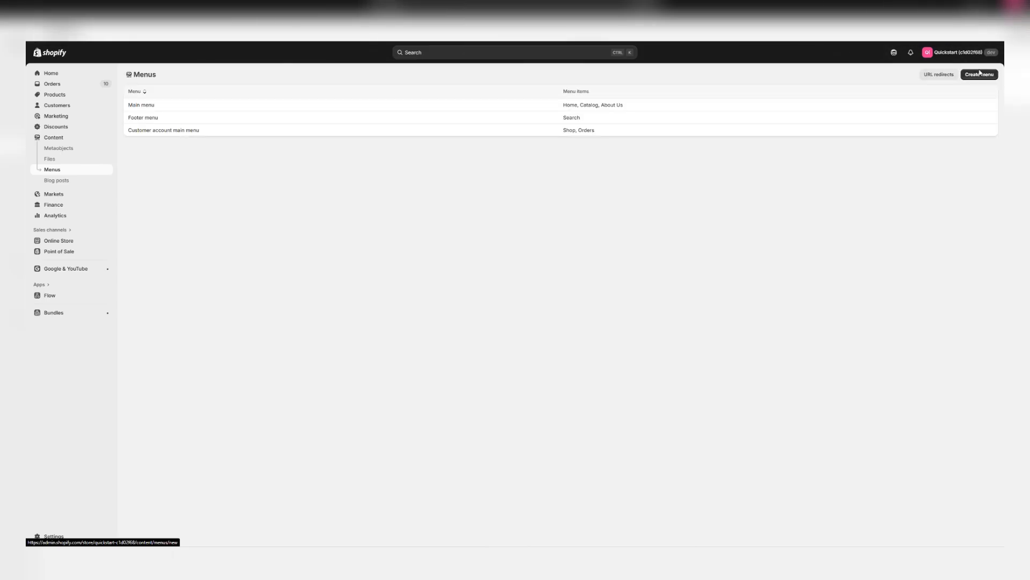
pyautogui.click(495, 107)
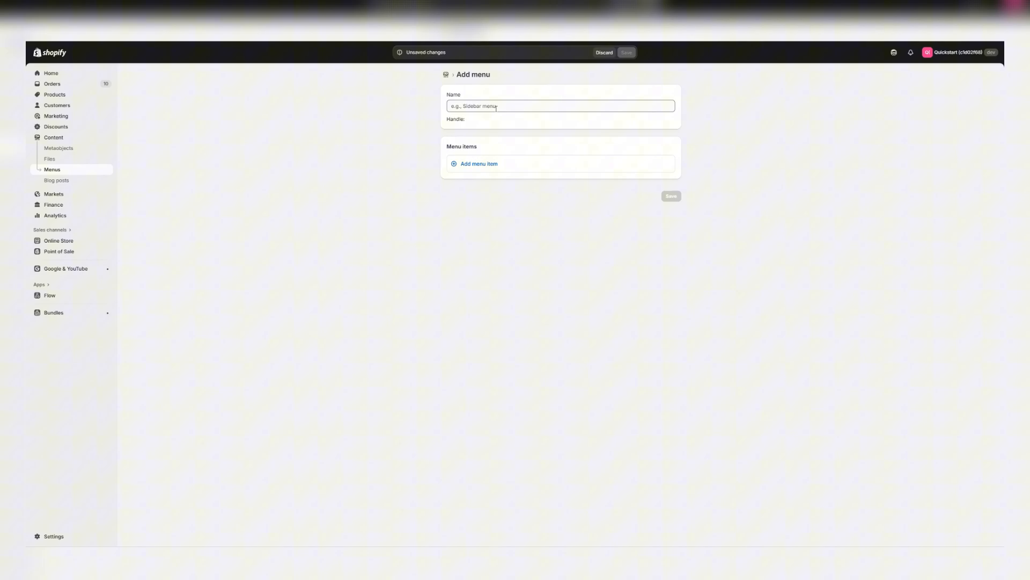
pyautogui.click(467, 107)
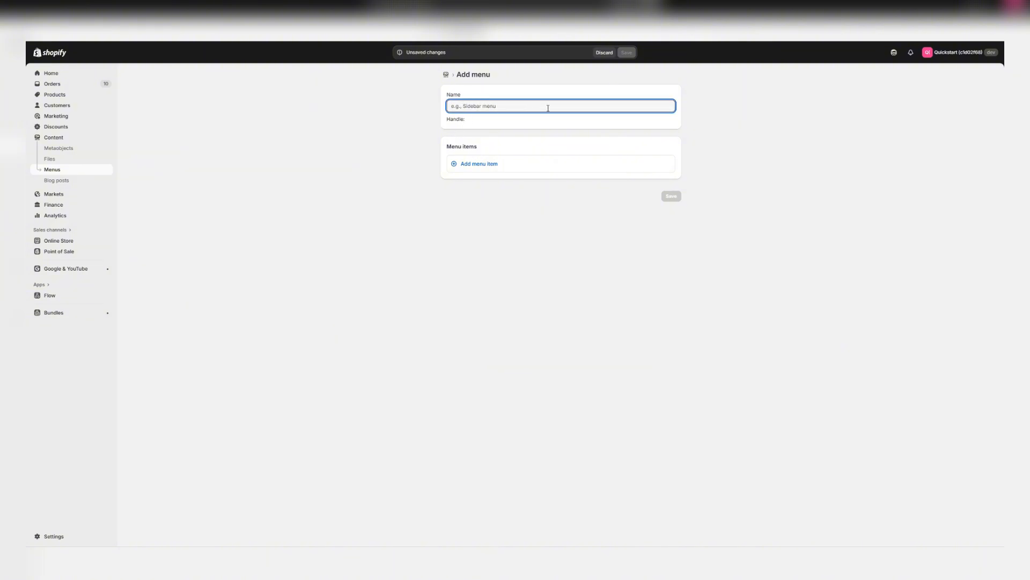
pyautogui.click(494, 164)
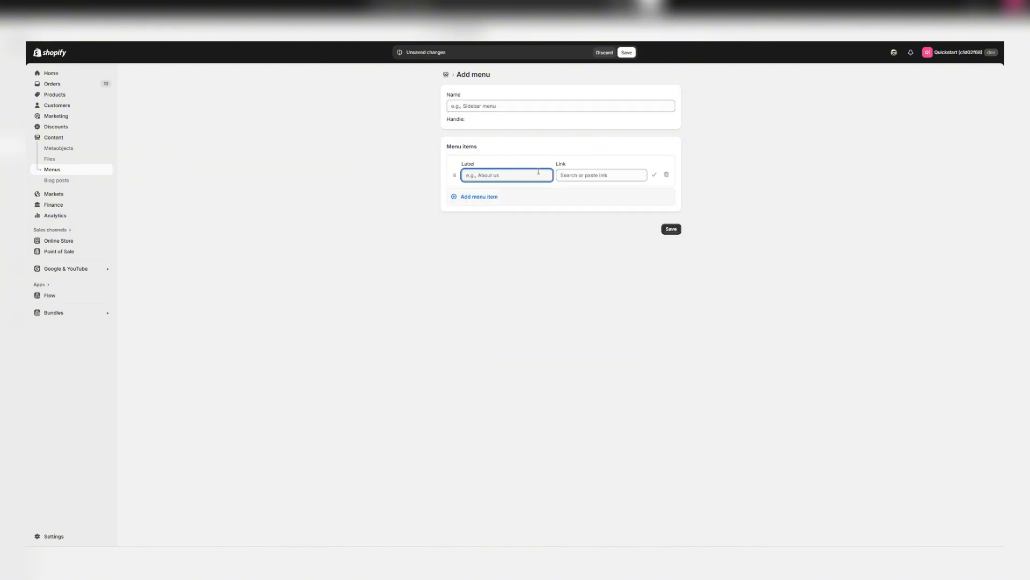
pyautogui.click(666, 175)
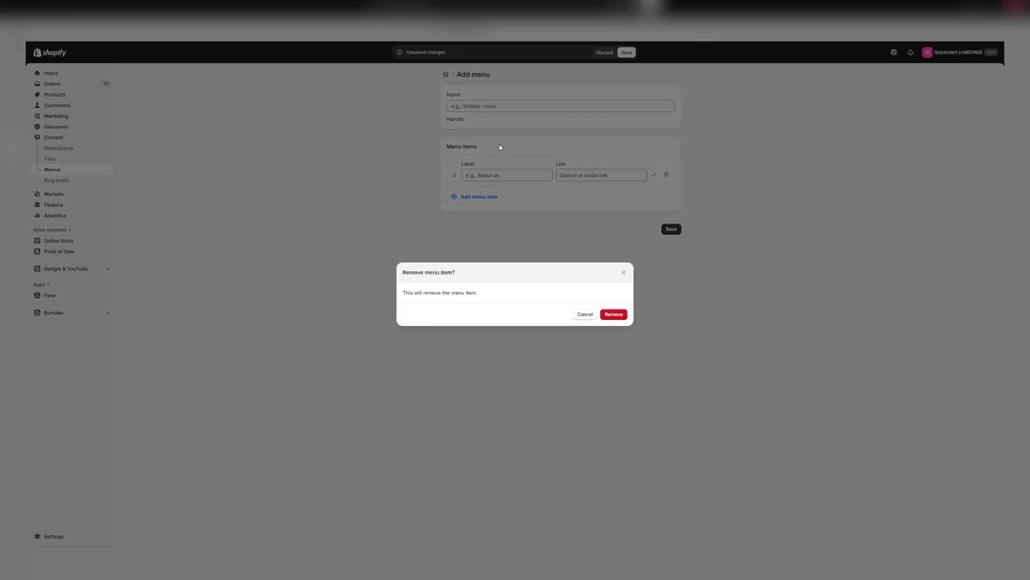
pyautogui.click(614, 314)
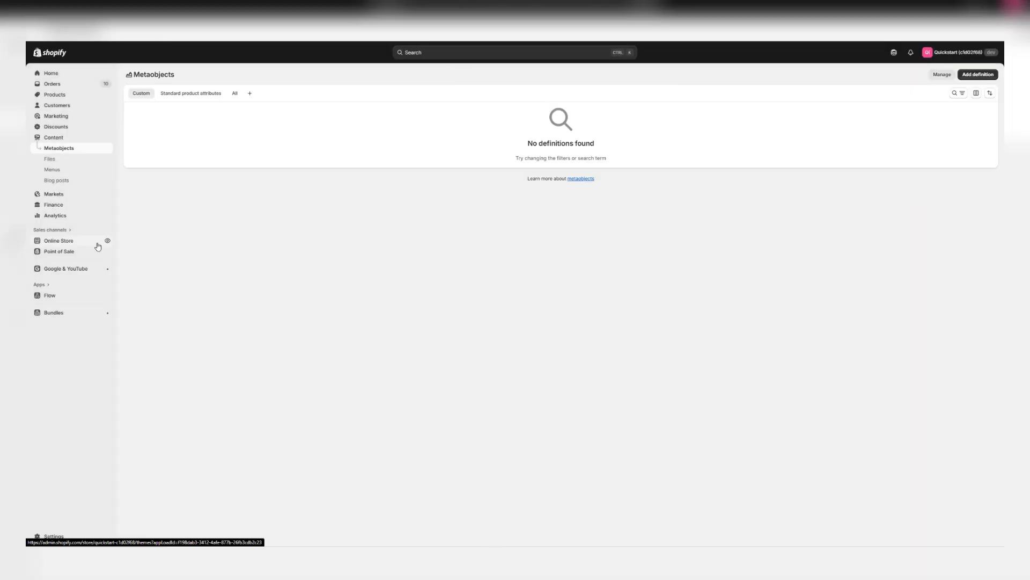
# Step: Go to the online store's themes and open the current Atelier theme's code for editing
pyautogui.click(98, 245)
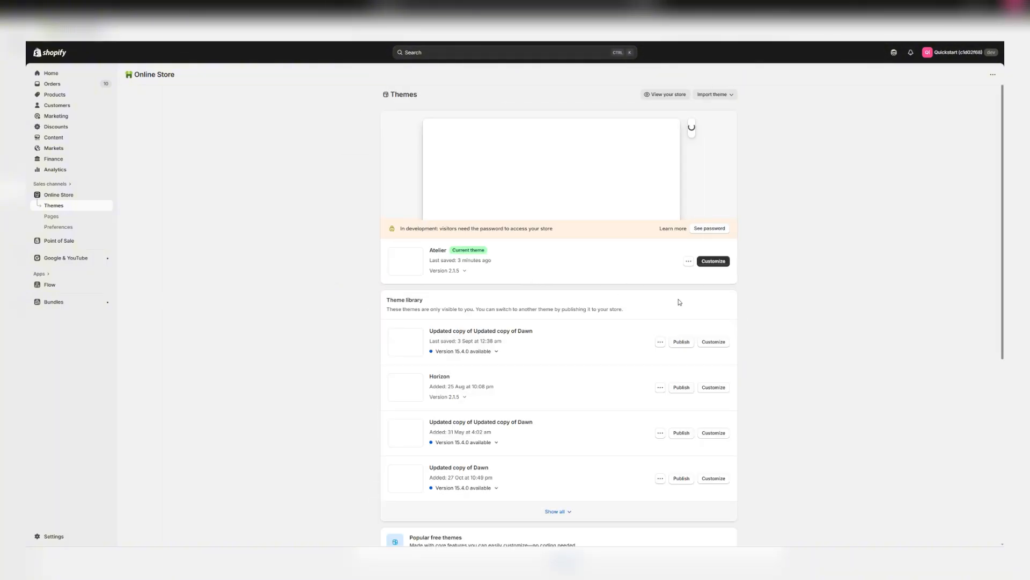
pyautogui.click(688, 260)
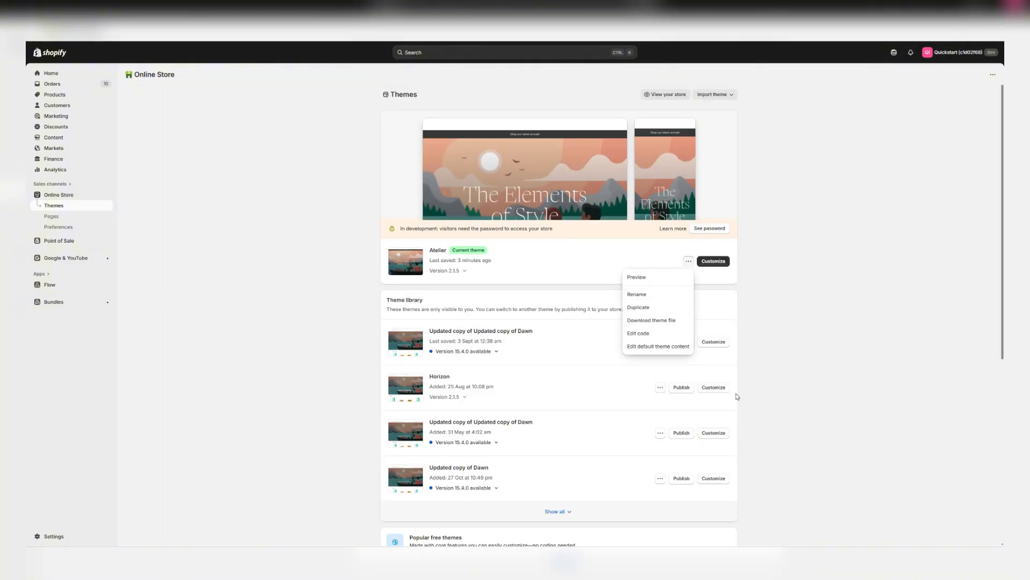
pyautogui.click(655, 333)
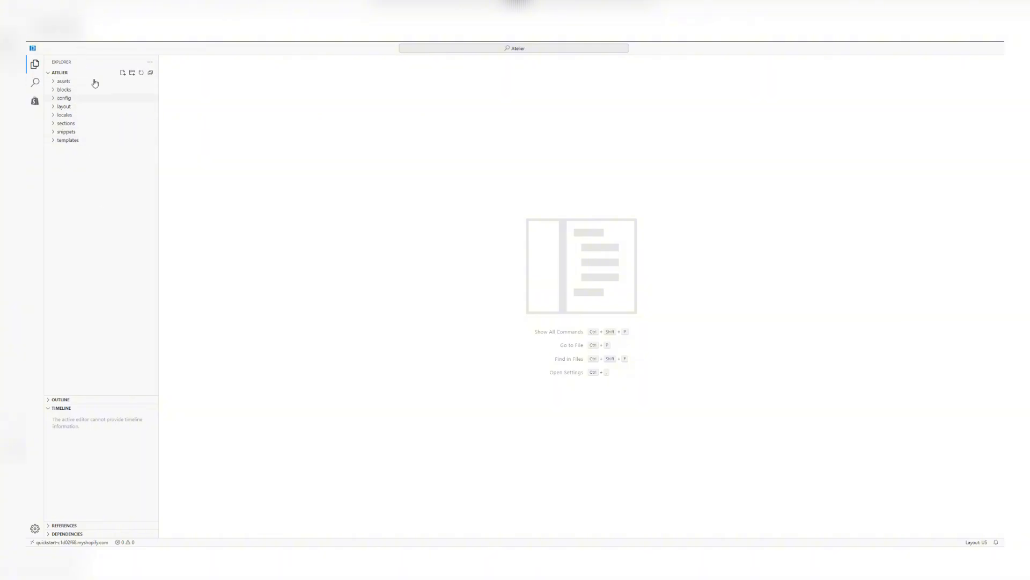
# Step: Look through the files in the Atelier theme's sections, assets and snippets folders, collapsing each folder after viewing it
pyautogui.click(55, 123)
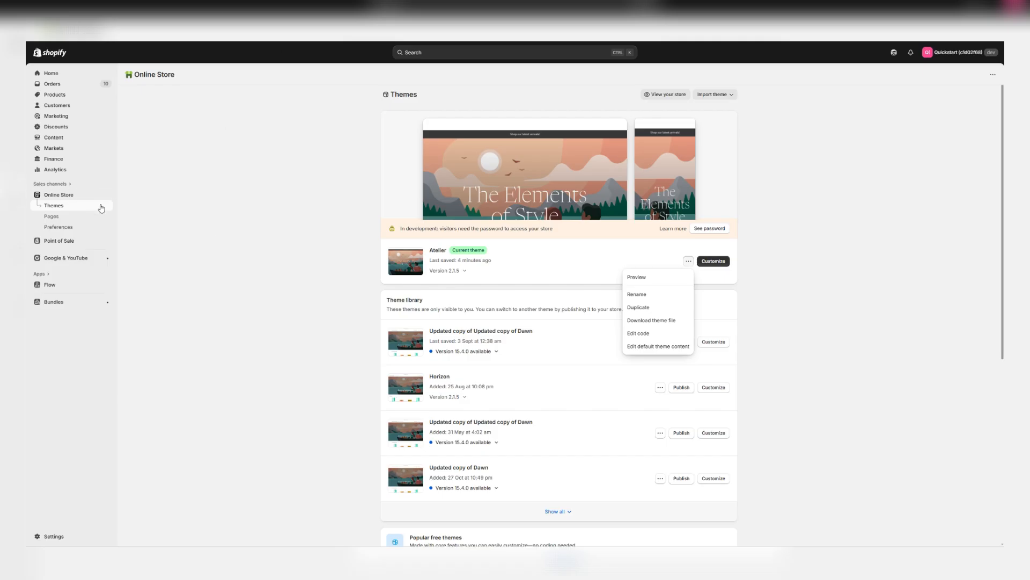
pyautogui.click(713, 261)
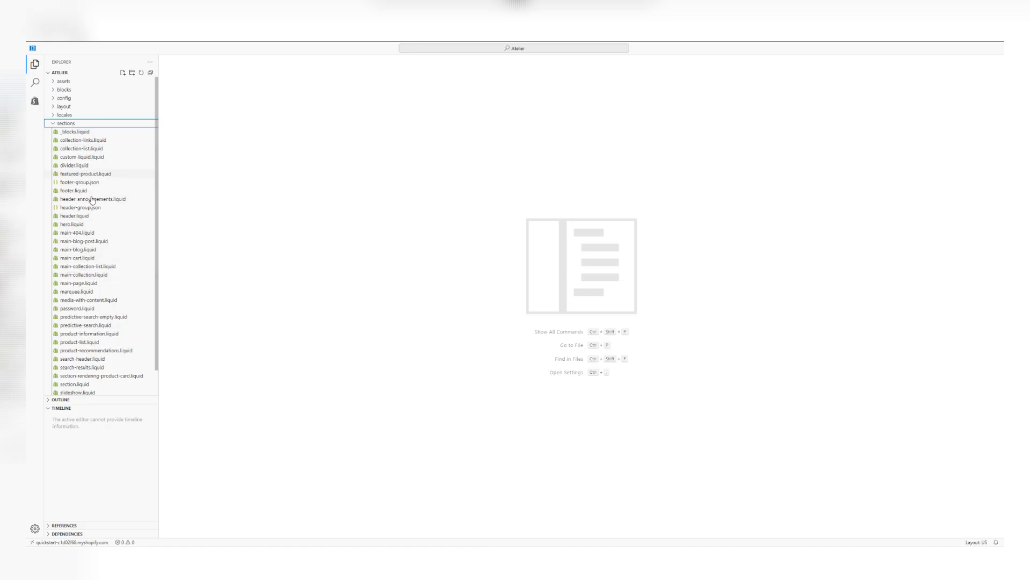
pyautogui.click(60, 123)
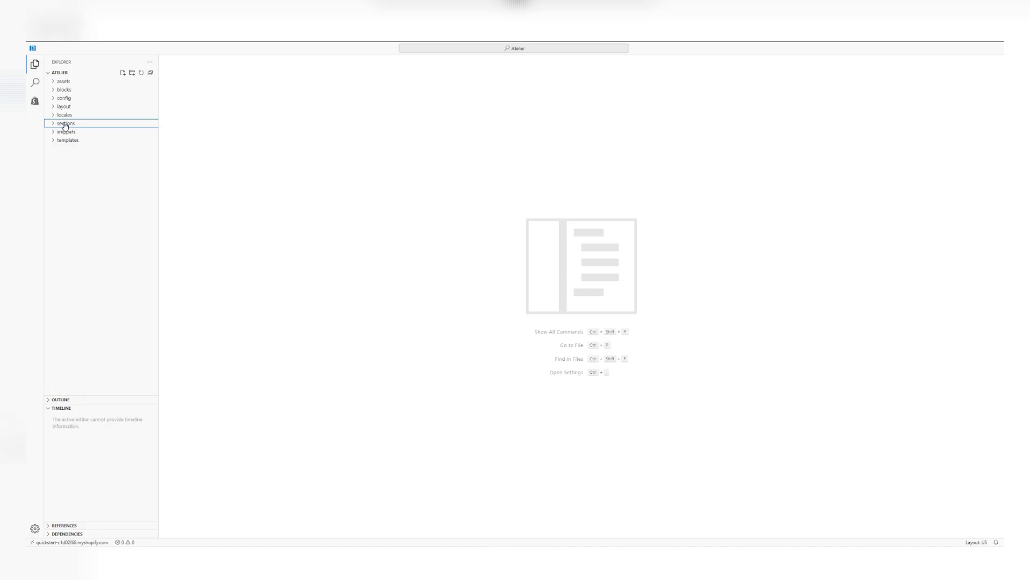
pyautogui.click(55, 81)
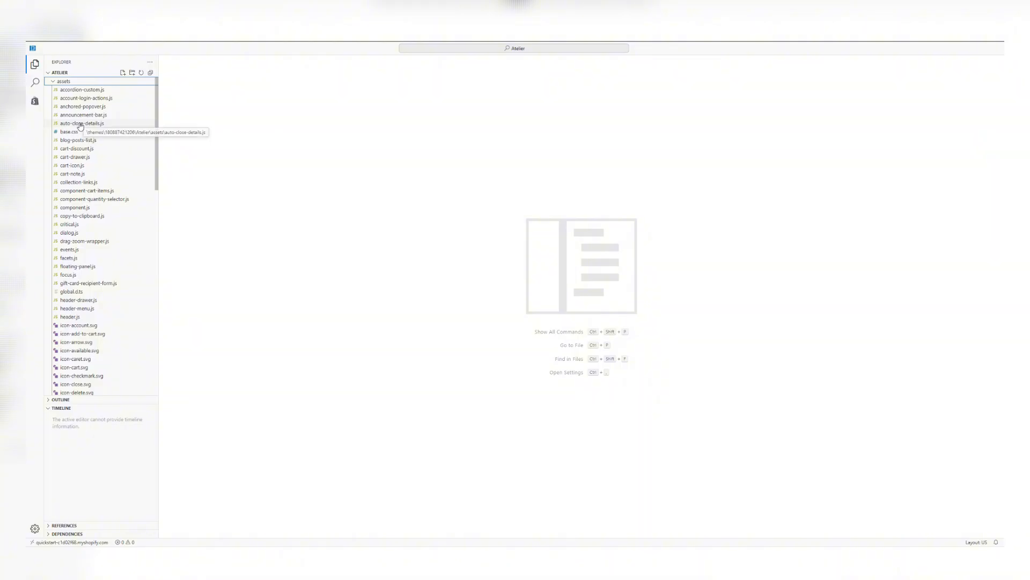
pyautogui.click(54, 82)
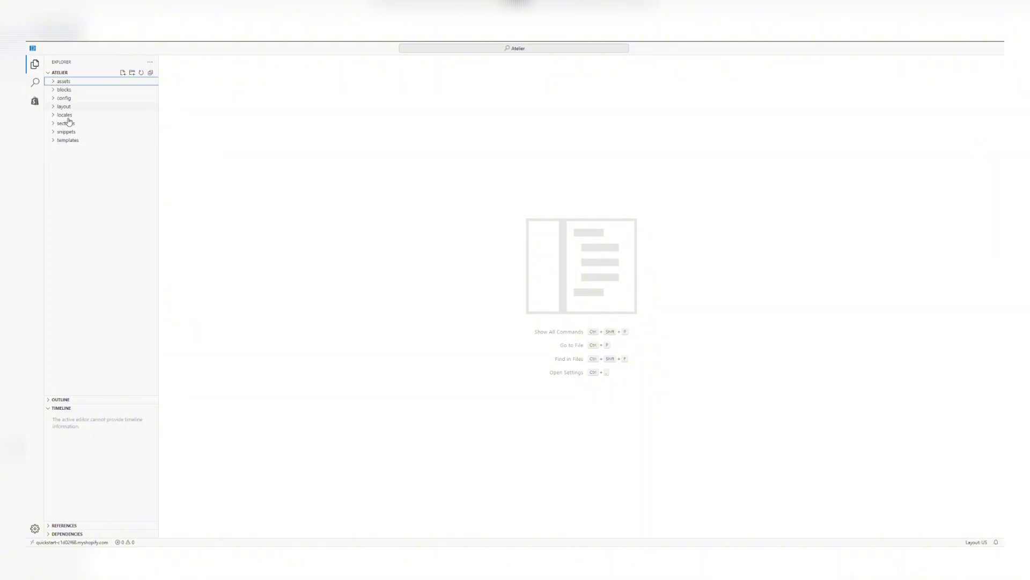
pyautogui.click(53, 132)
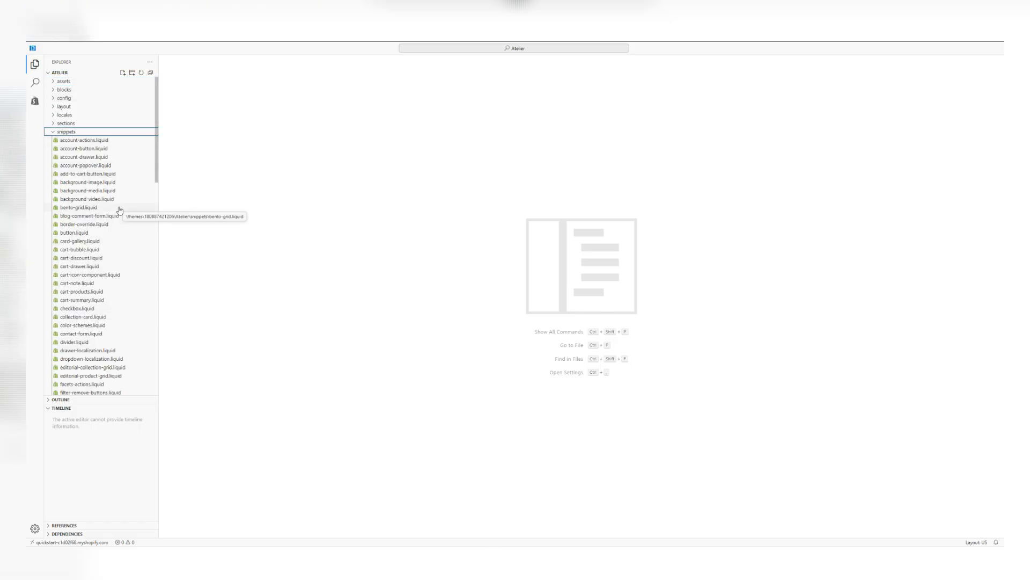
pyautogui.click(53, 132)
# Step: Open hero.liquid from the sections folder and examine its Liquid code, including the style block of the hero container
pyautogui.click(54, 124)
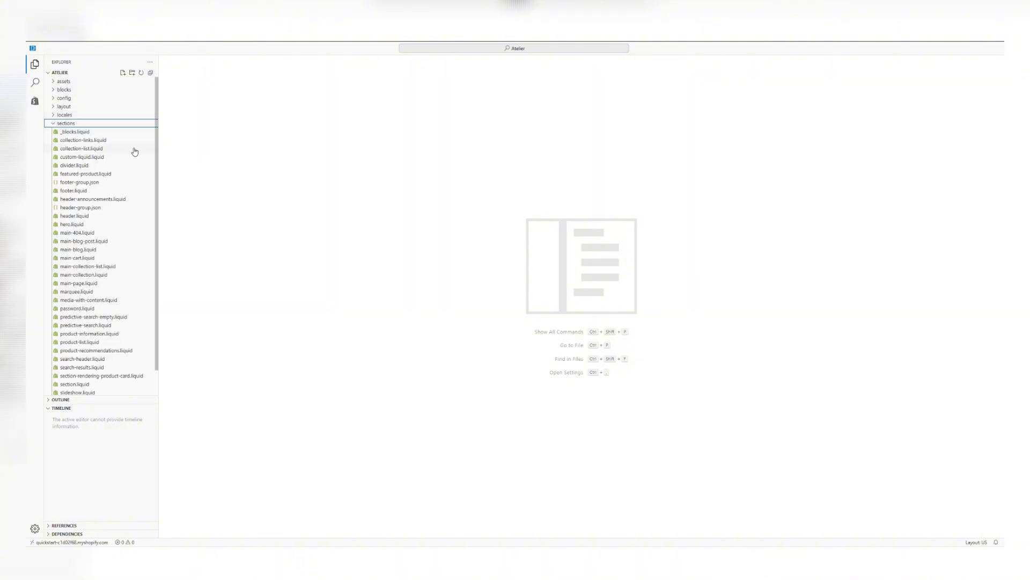
pyautogui.scroll(-1, 89, 262)
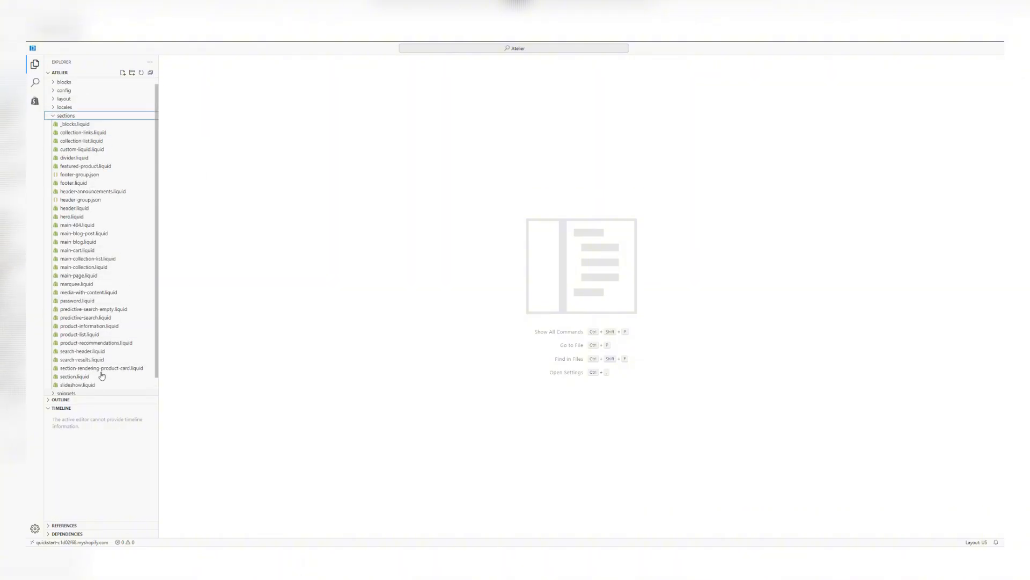
pyautogui.scroll(1, 102, 376)
pyautogui.click(74, 225)
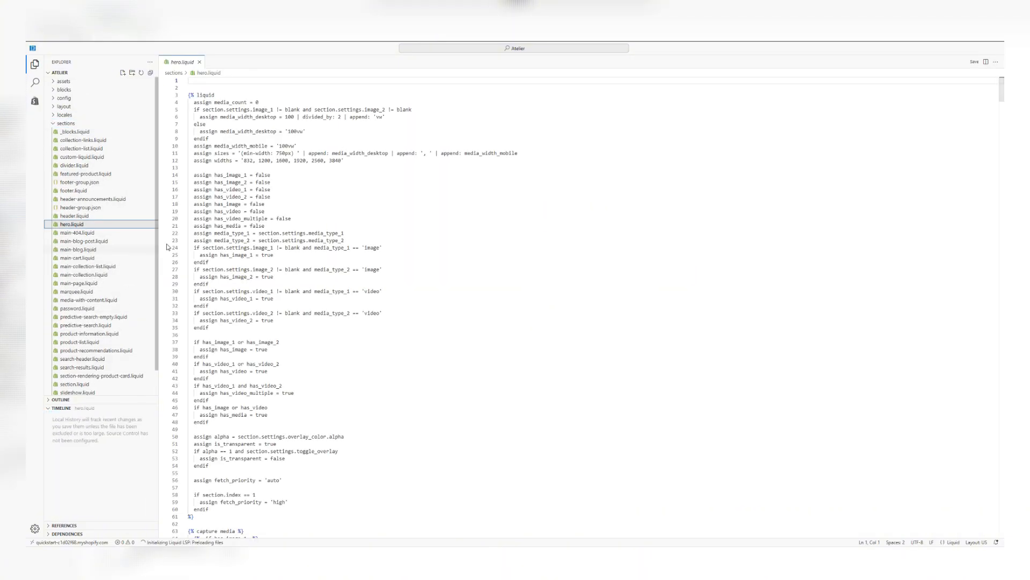
pyautogui.scroll(-20, 295, 235)
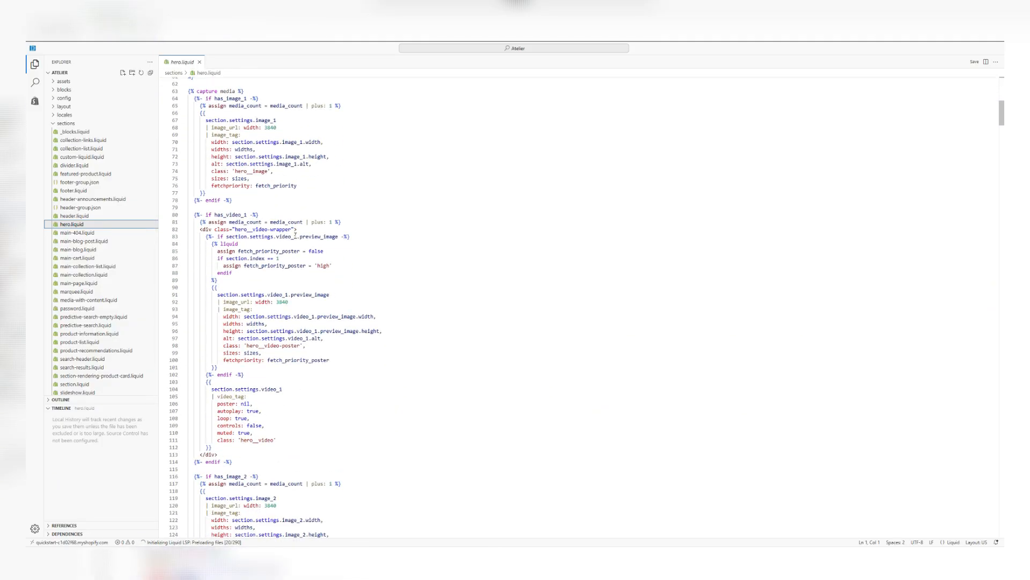
pyautogui.scroll(-20, 295, 235)
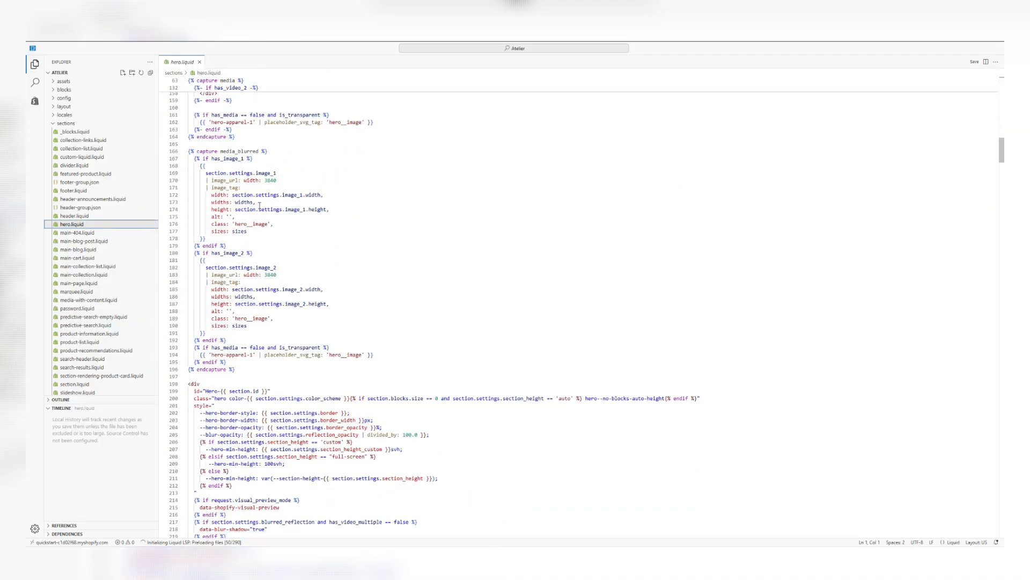
pyautogui.scroll(-6, 260, 205)
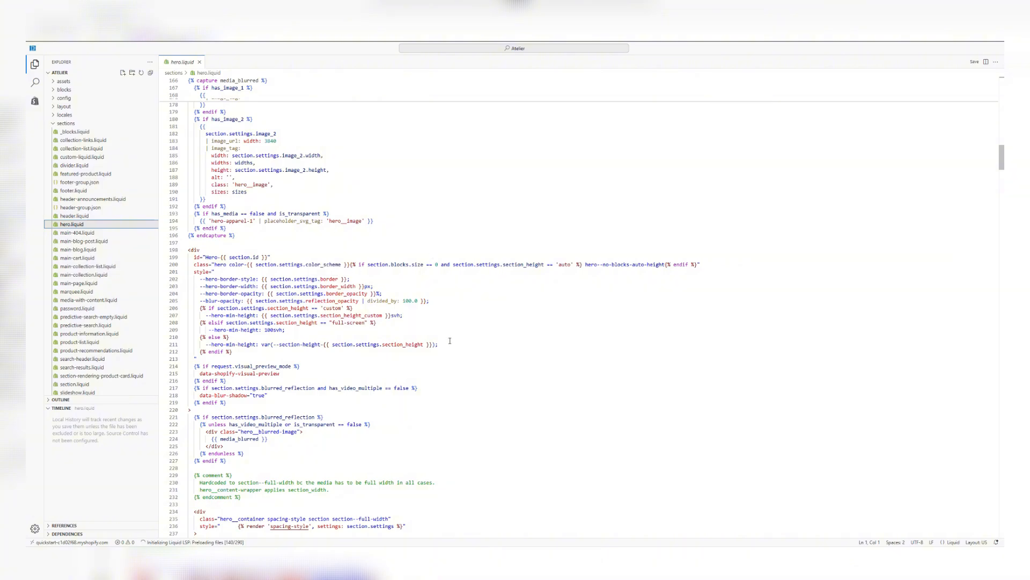
pyautogui.moveTo(486, 388); pyautogui.dragTo(430, 272)
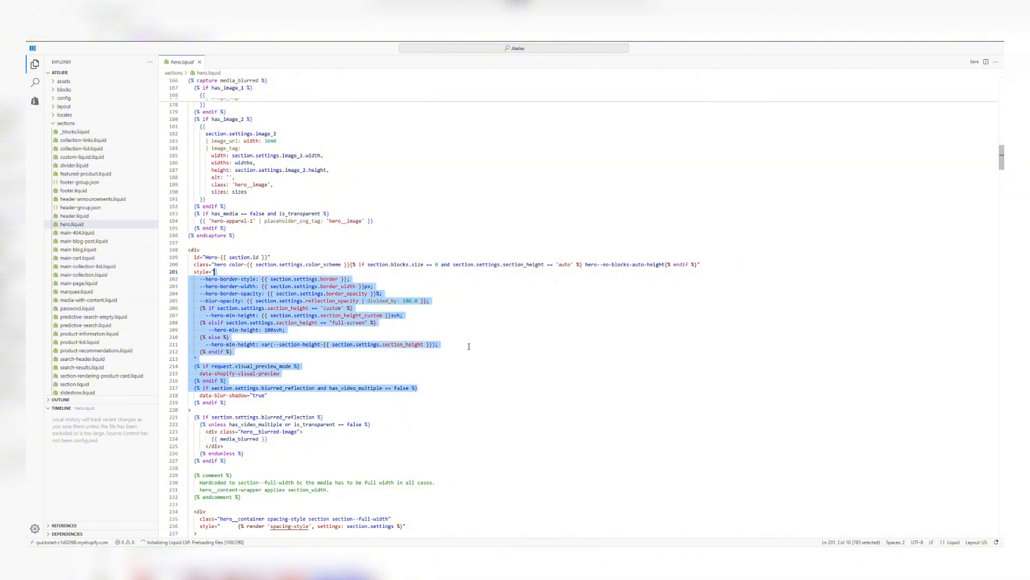
pyautogui.click(469, 347)
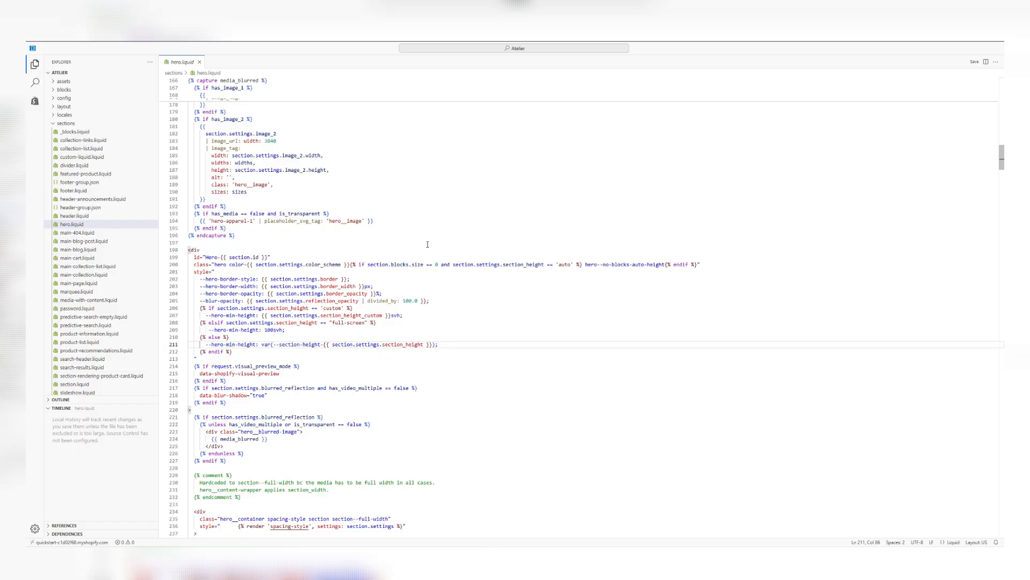
pyautogui.scroll(4, 419, 263)
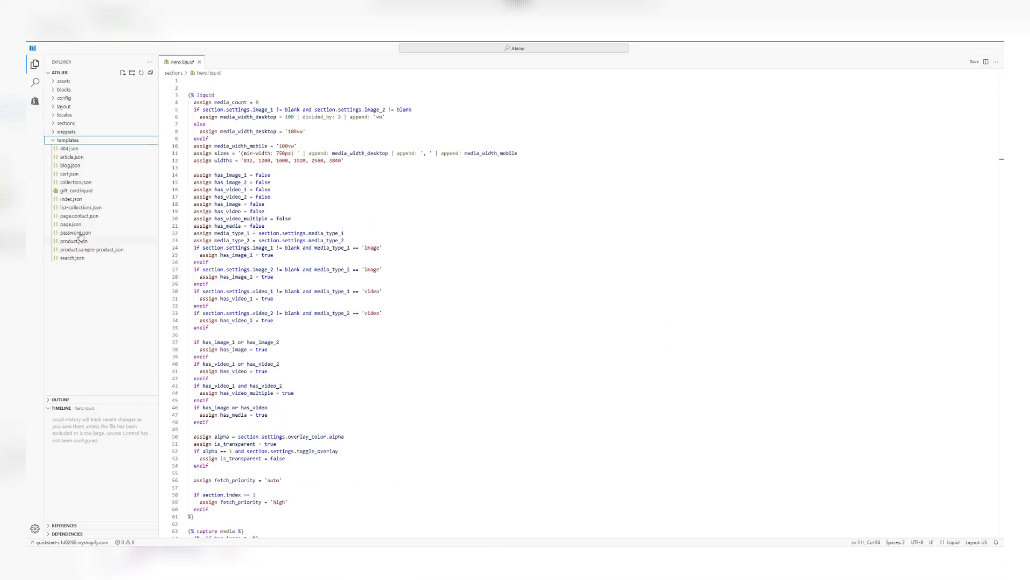
# Step: View the page.json and index.json templates and examine the hero and collection-links section types in index.json
pyautogui.click(86, 225)
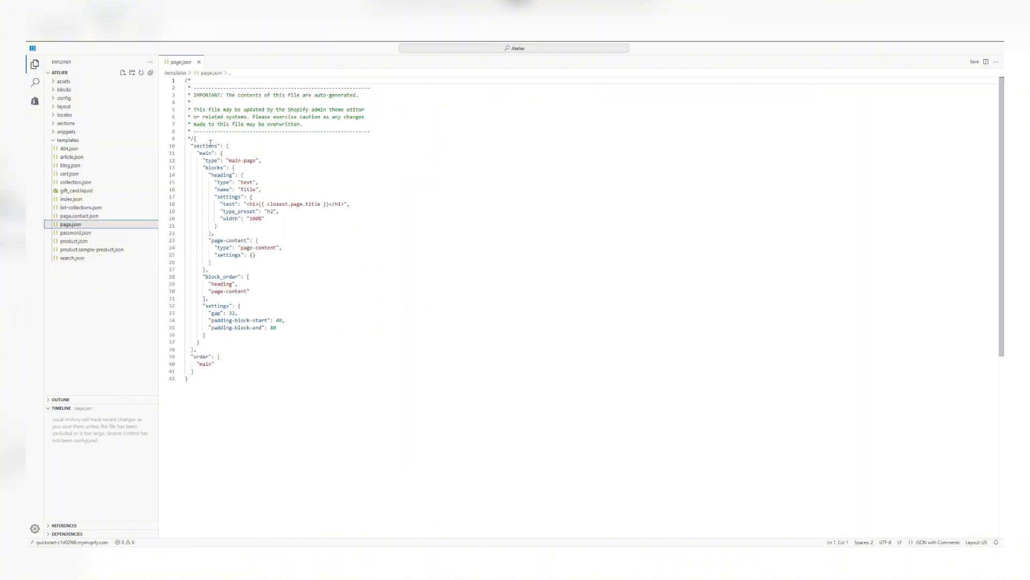
pyautogui.click(71, 199)
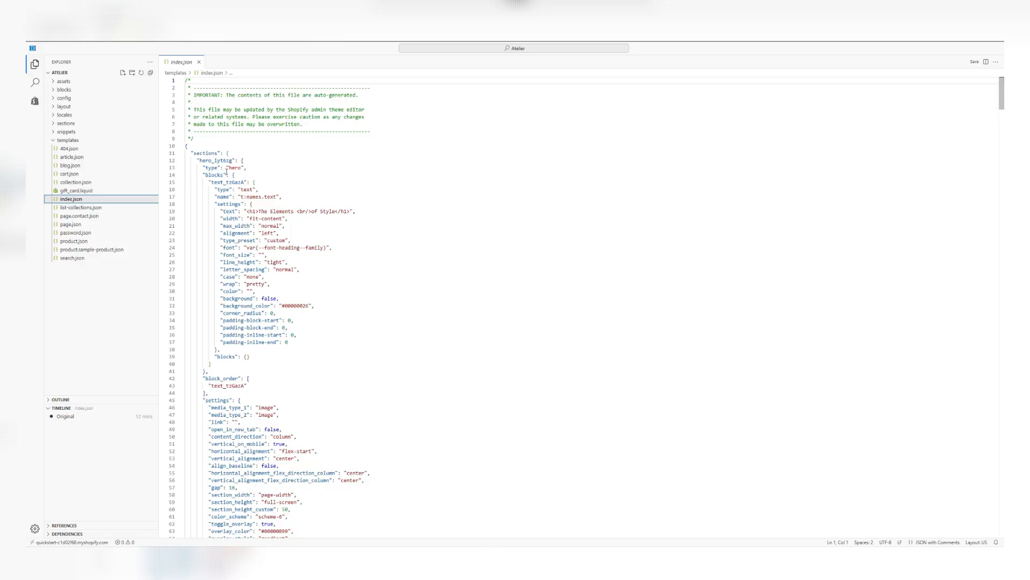
pyautogui.doubleClick(234, 168)
pyautogui.scroll(-5, 248, 316)
pyautogui.scroll(-12, 249, 322)
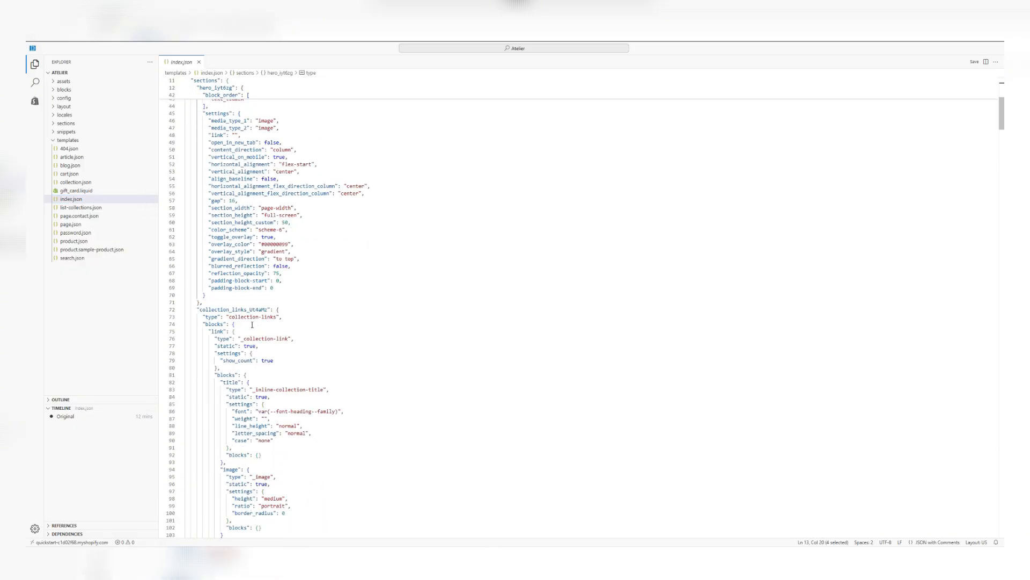
pyautogui.doubleClick(251, 145)
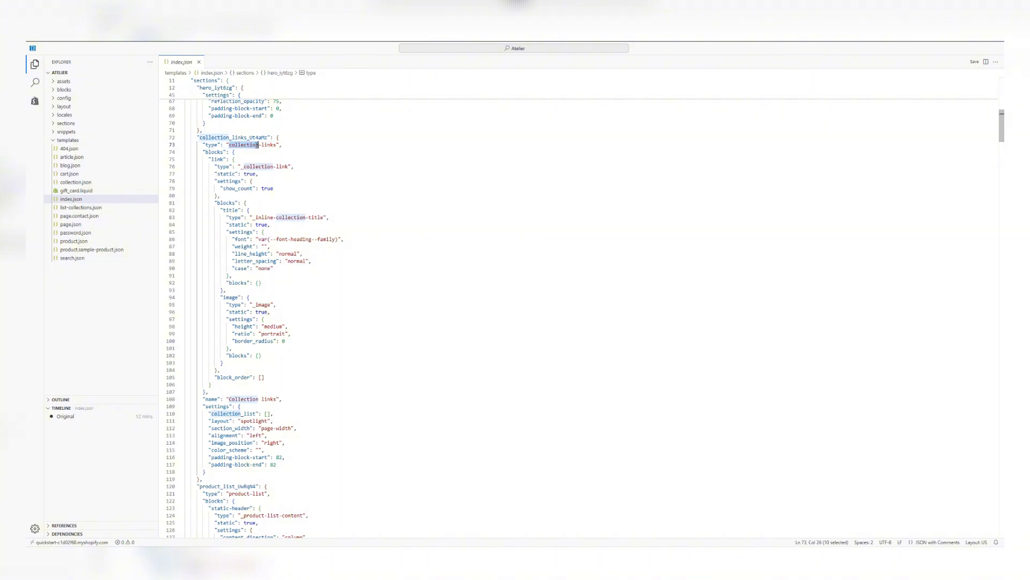
pyautogui.doubleClick(268, 145)
pyautogui.click(342, 254)
pyautogui.scroll(20, 339, 269)
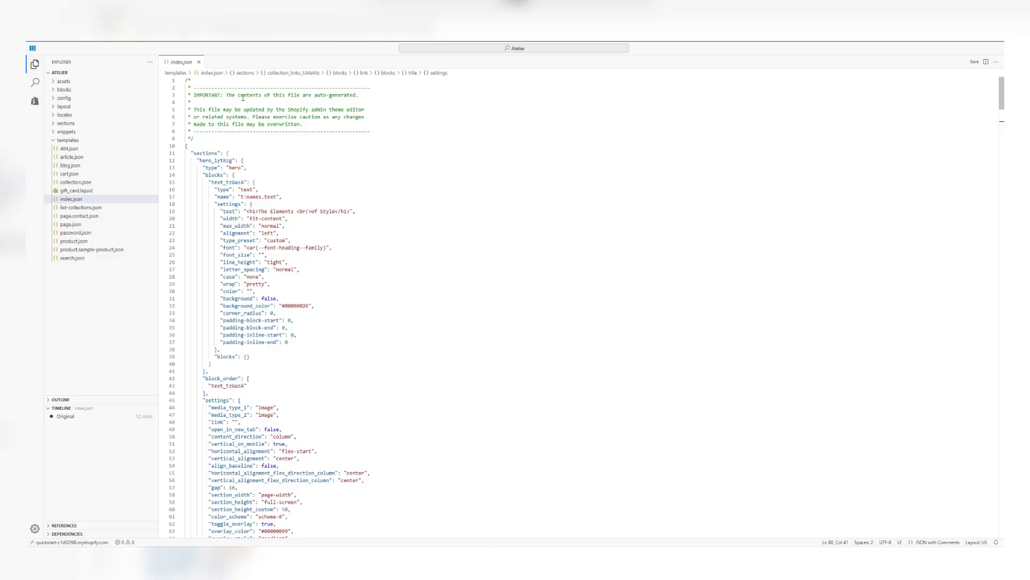
# Step: Examine the auto-generated file notice in index.json and the width, max_width and other settings of the hero section
pyautogui.moveTo(227, 95); pyautogui.dragTo(359, 95)
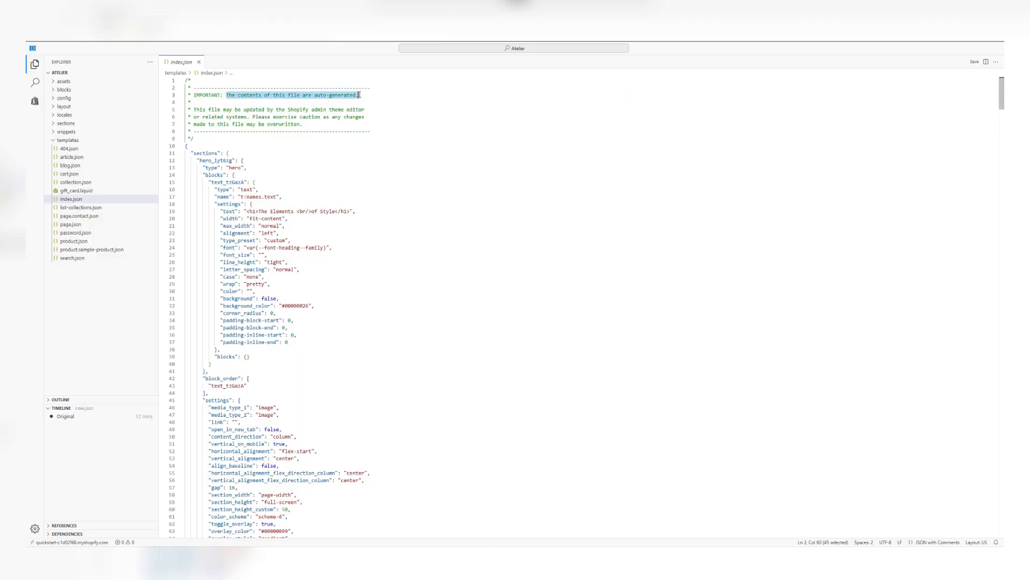
pyautogui.click(352, 117)
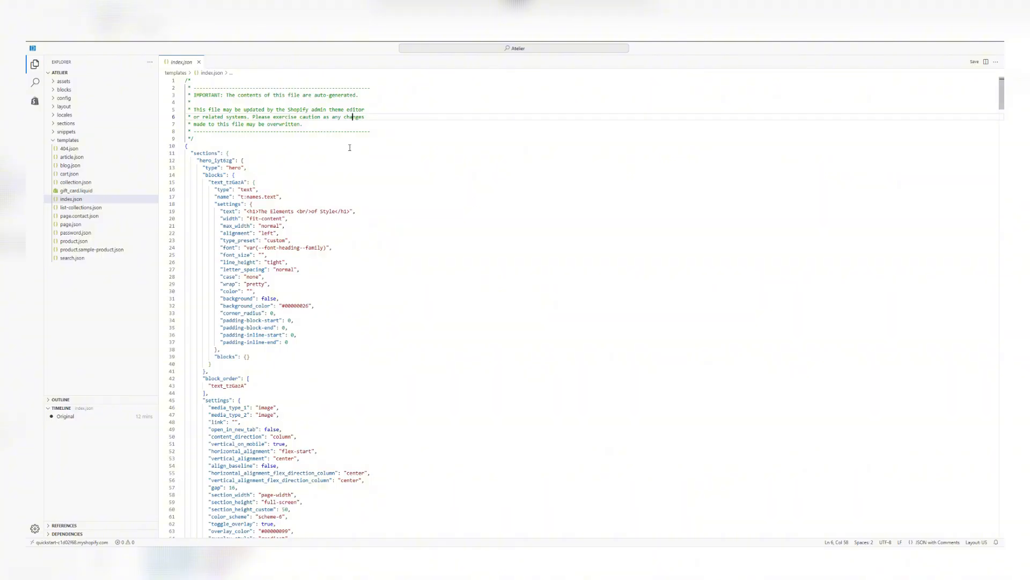
pyautogui.moveTo(251, 218); pyautogui.dragTo(258, 218)
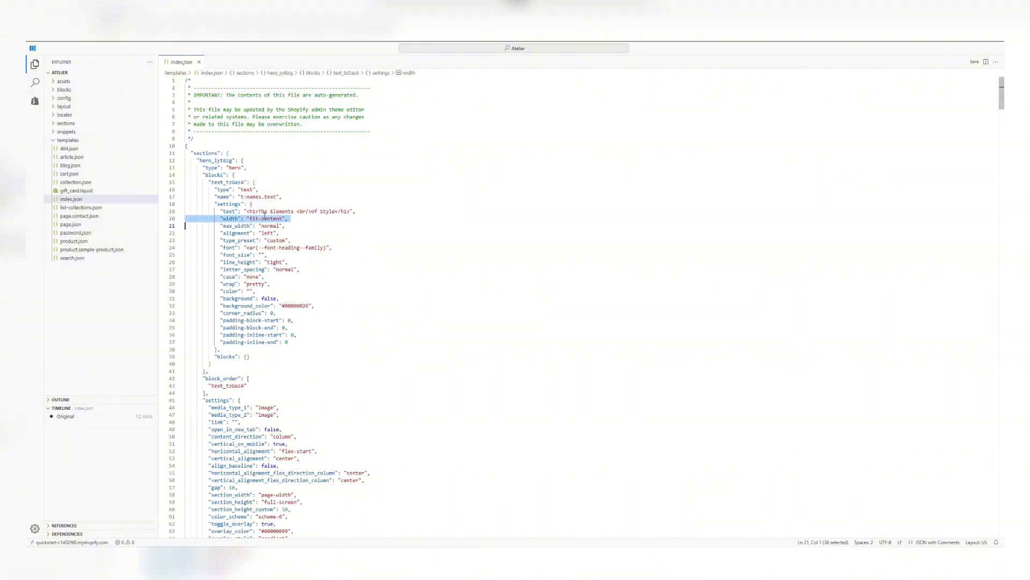
pyautogui.click(228, 226)
pyautogui.doubleClick(229, 226)
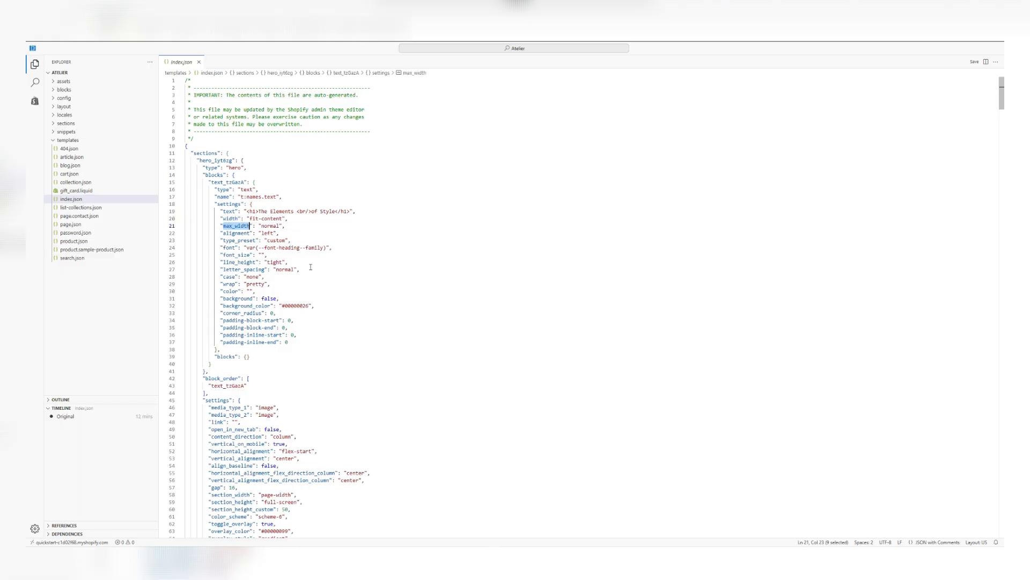
pyautogui.scroll(-10, 310, 267)
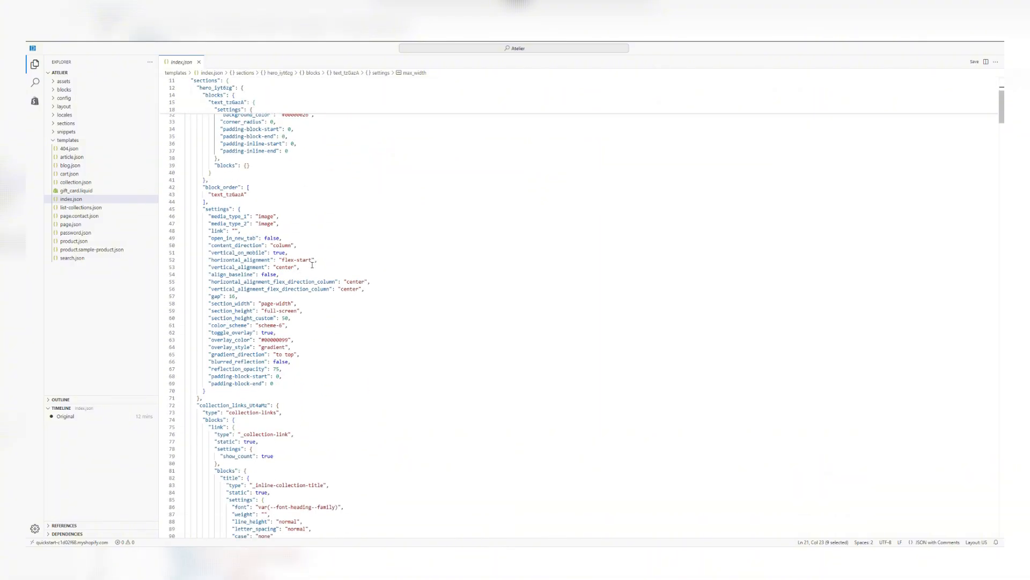
# Step: Open the product.json and product.sample-product.json templates and examine their section and block settings
pyautogui.click(119, 241)
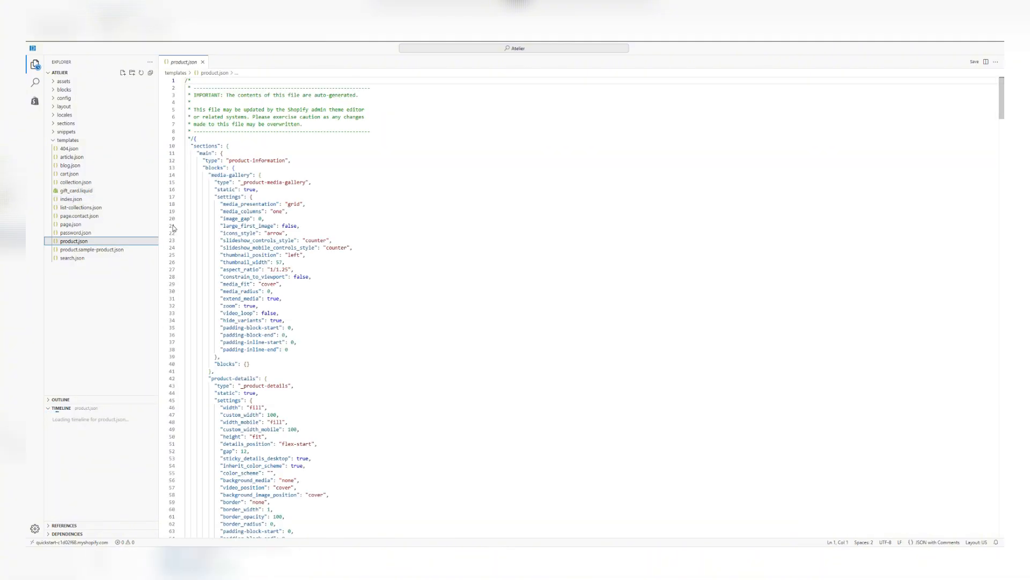
pyautogui.click(89, 251)
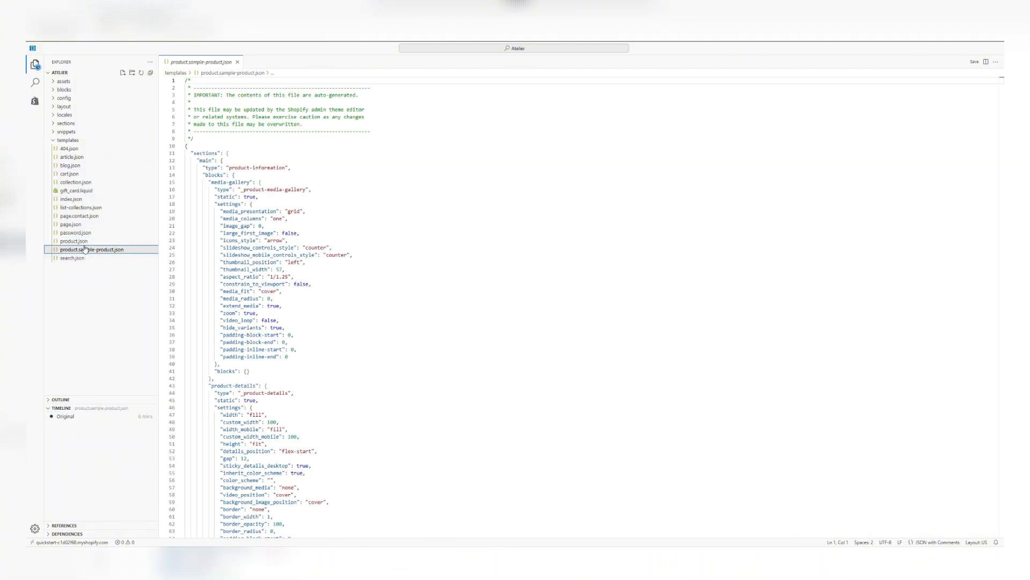
pyautogui.scroll(-5, 315, 239)
pyautogui.scroll(6, 315, 239)
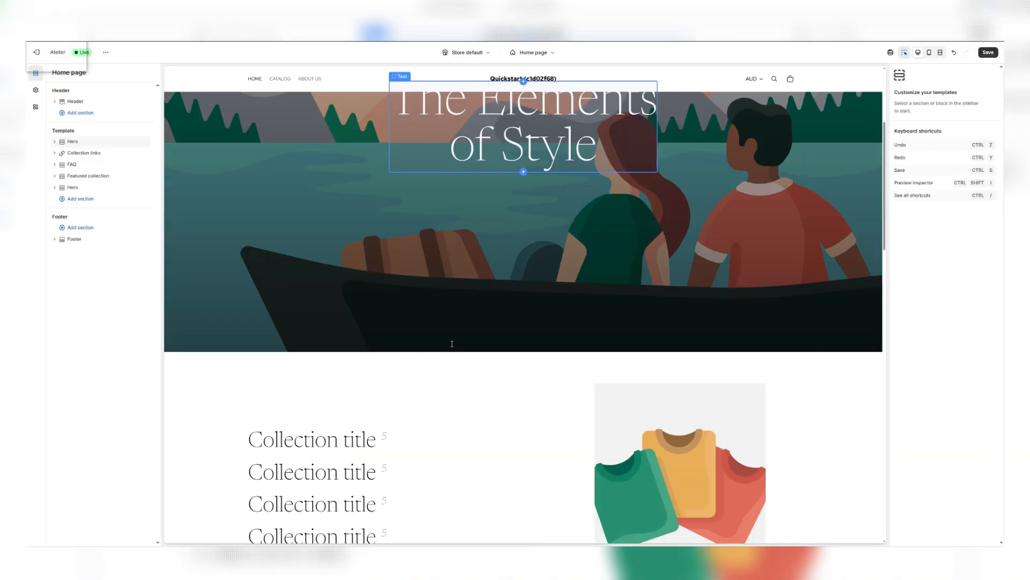
# Step: In the theme editor, look through the home page preview from the hero to the featured collection and back up
pyautogui.scroll(-3, 365, 285)
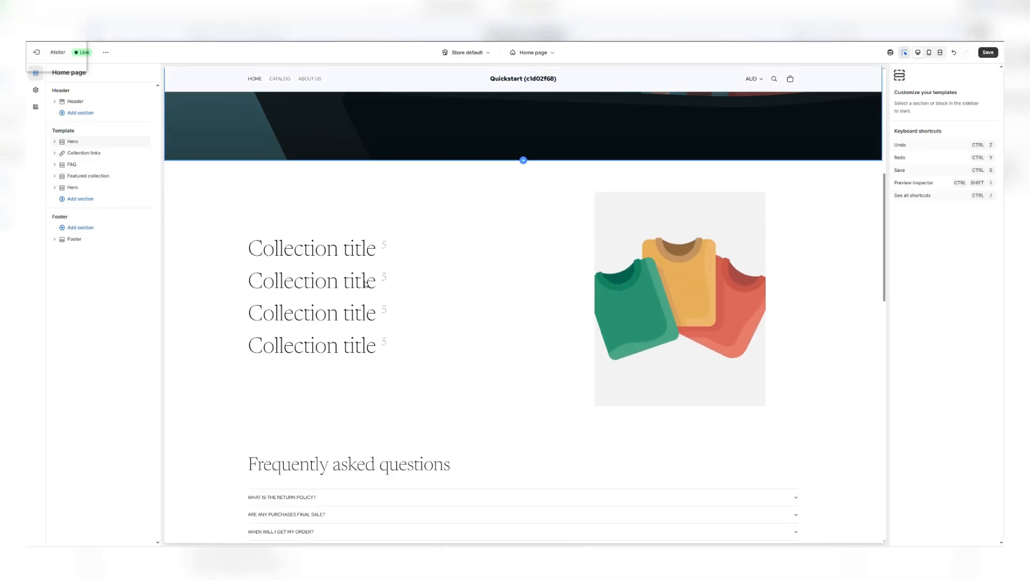
pyautogui.scroll(-10, 366, 284)
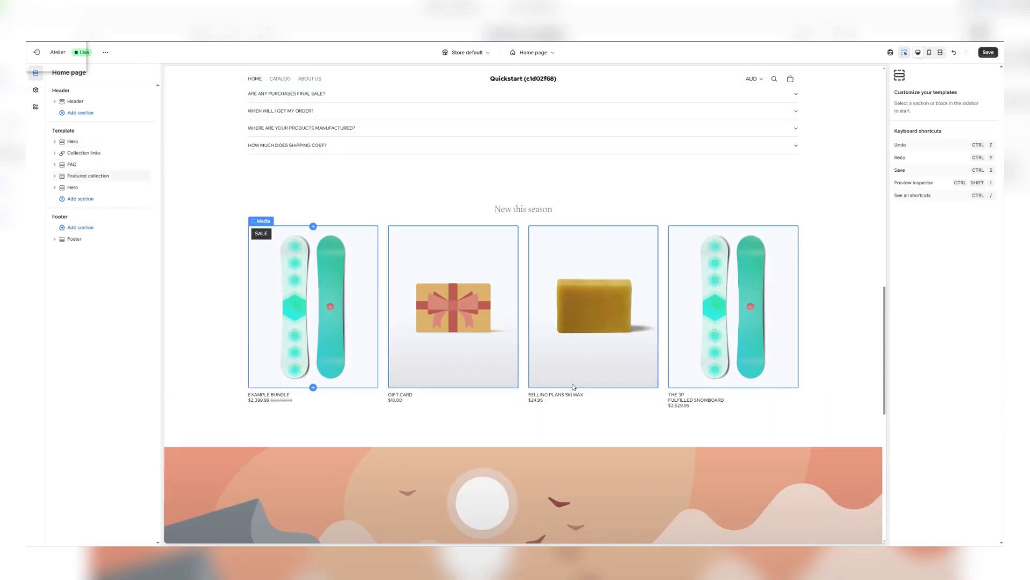
pyautogui.scroll(5, 384, 254)
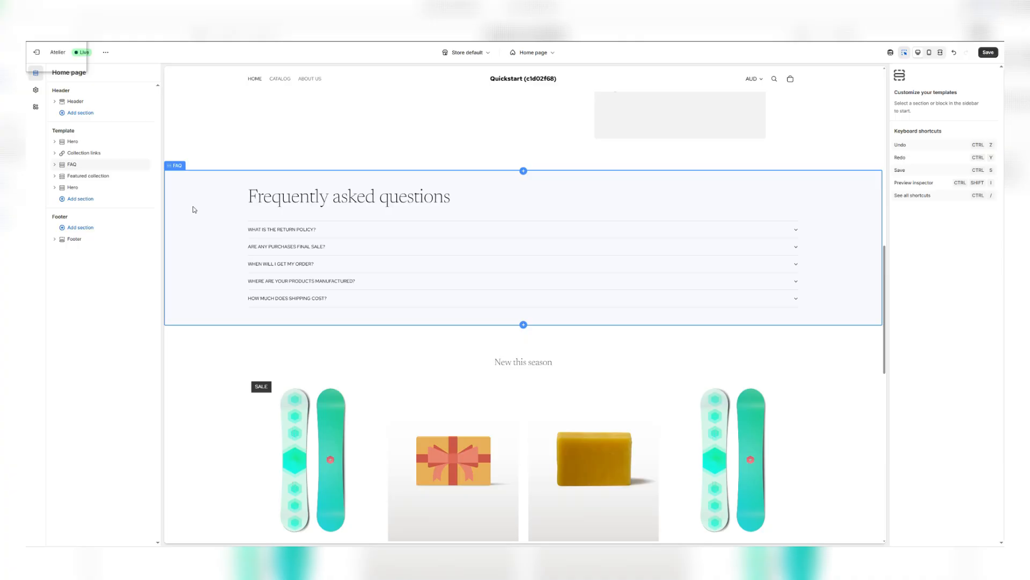
pyautogui.scroll(10, 524, 140)
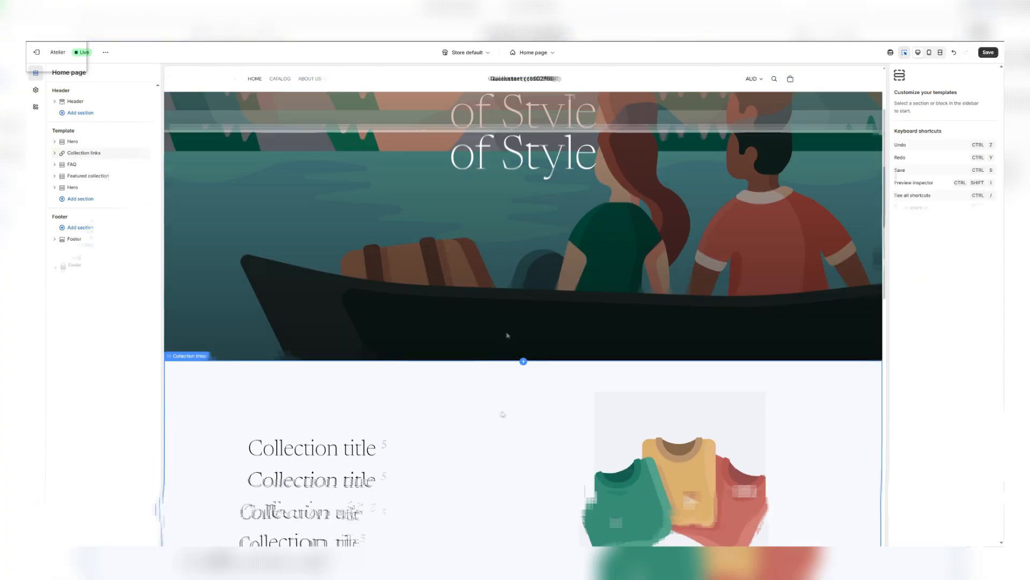
pyautogui.scroll(5, 507, 336)
# Step: Select the first hero section to show its settings and view the page down to the collection links section
pyautogui.click(485, 246)
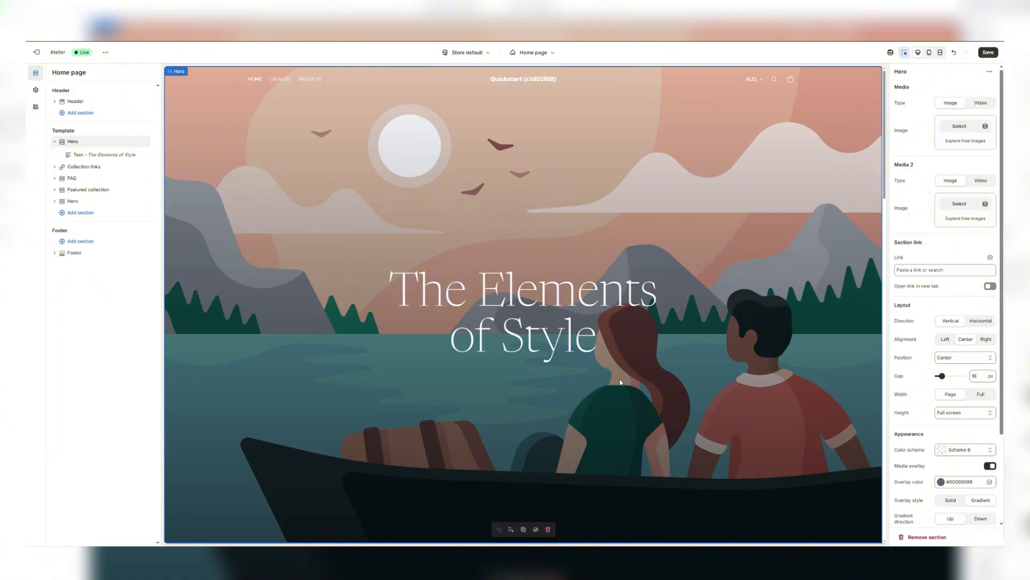
pyautogui.scroll(-4, 542, 268)
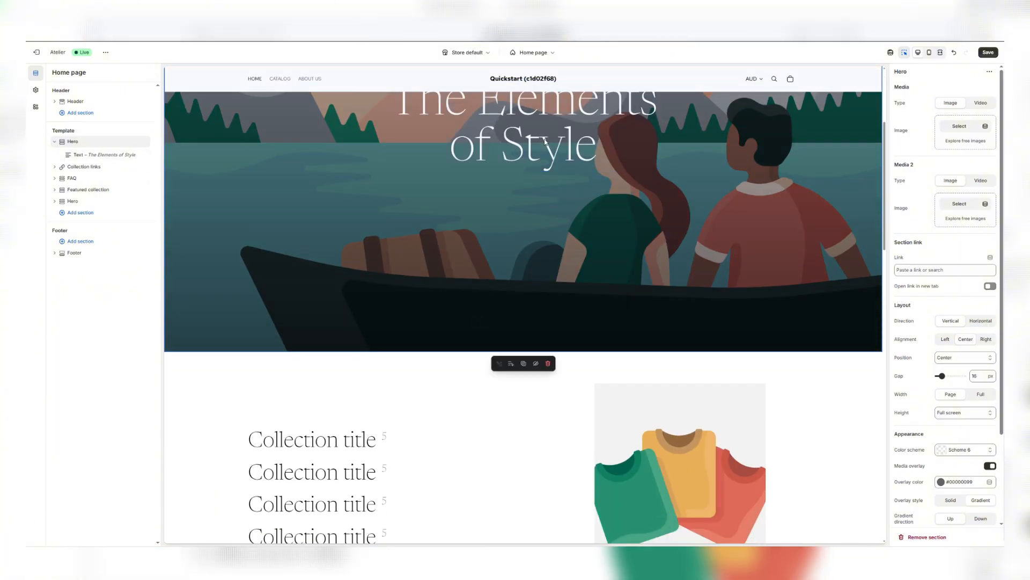
pyautogui.scroll(-4, 533, 260)
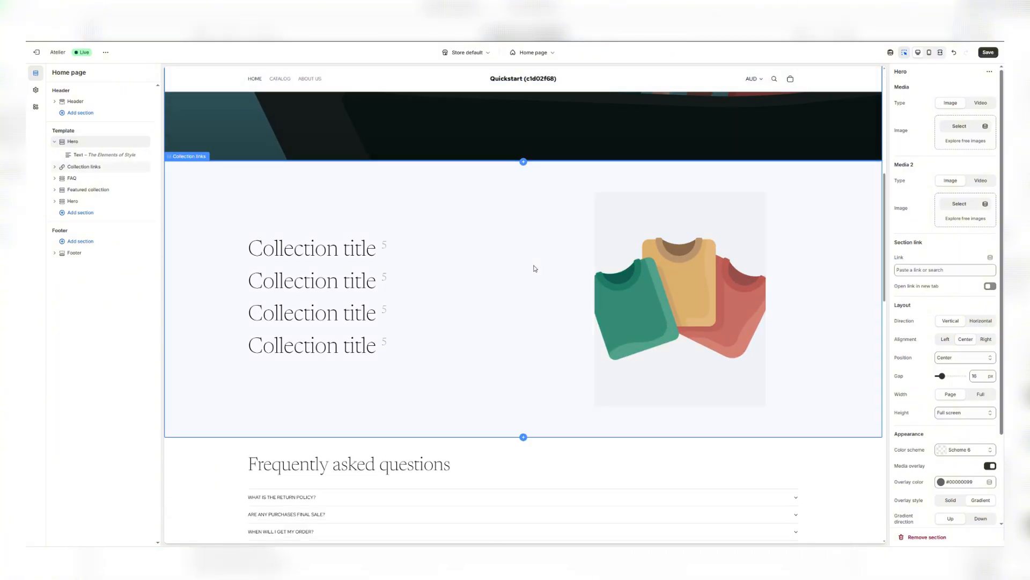